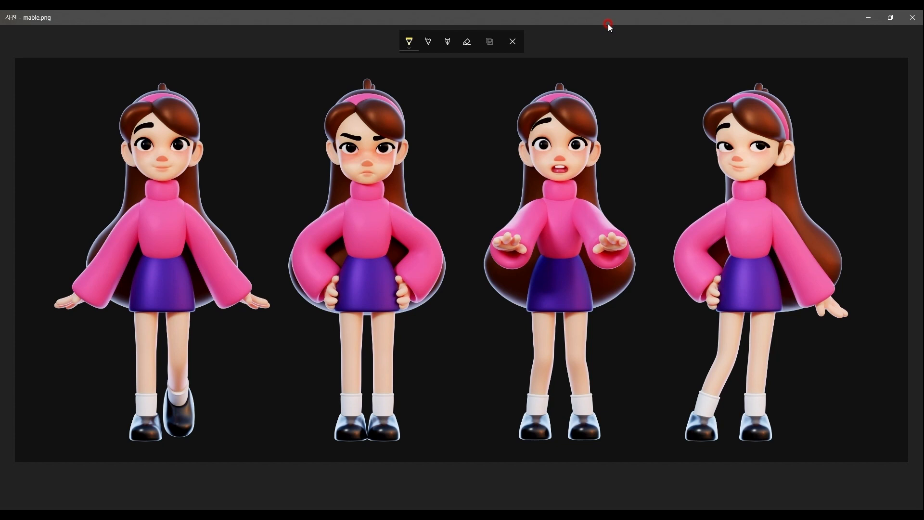
Circle the first character's head, hand and body on mable.png, hatch the sweater and skirt, and sketch a circled stick figure beside it
mouse_move(199, 162)
mouse_down()
mouse_move(147, 198)
mouse_move(202, 176)
mouse_up()
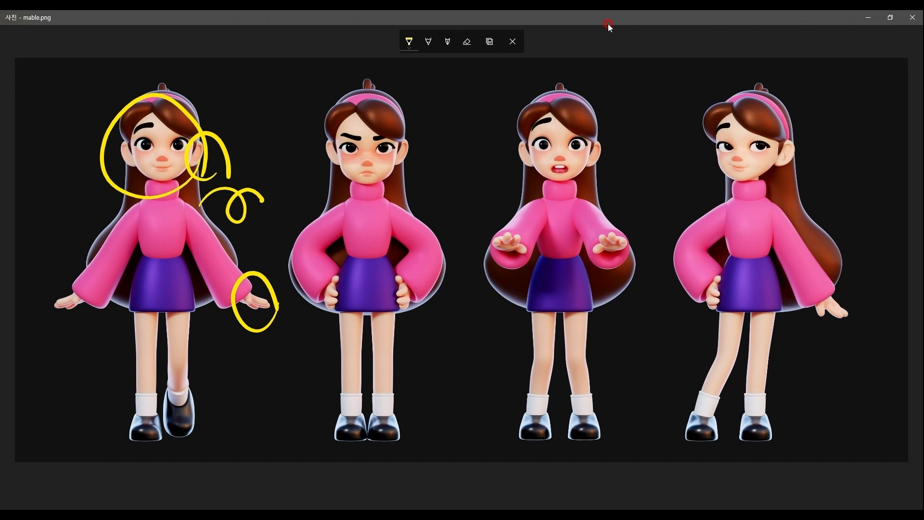
drag(132, 211, 78, 290)
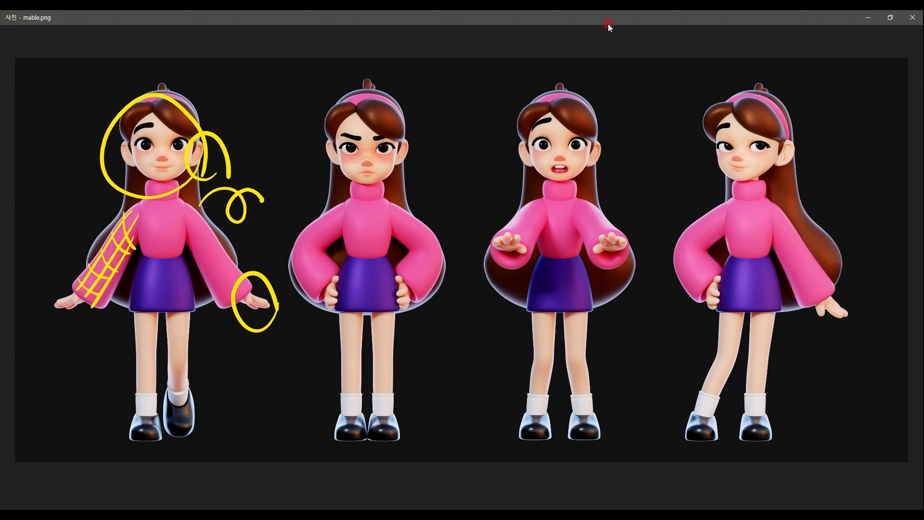
drag(100, 294, 113, 297)
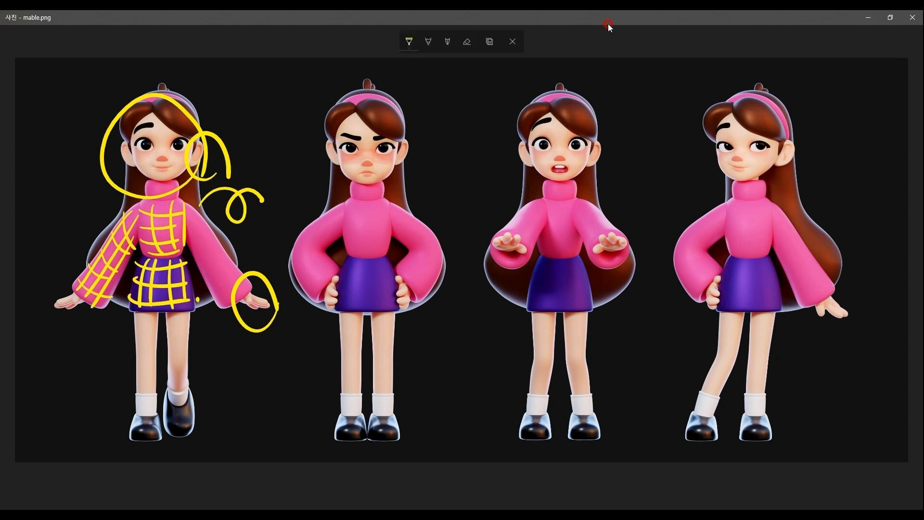
drag(201, 313, 211, 312)
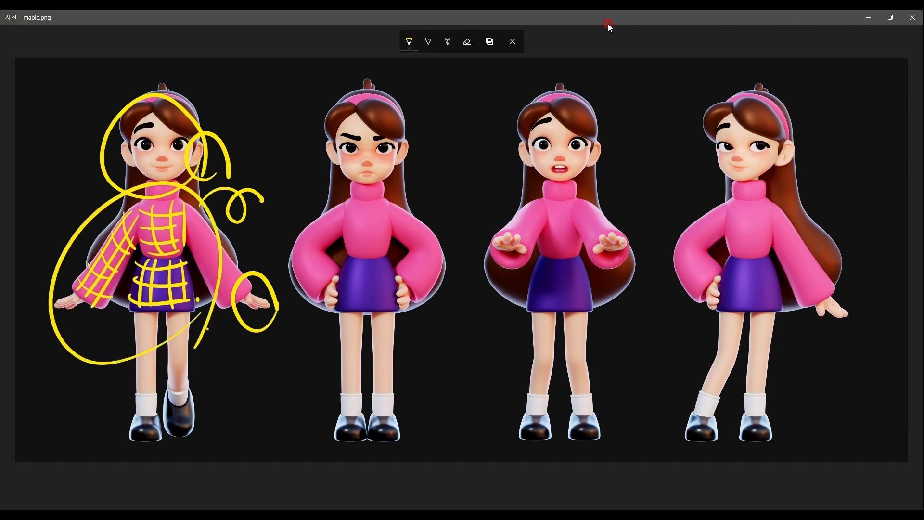
drag(273, 91, 272, 94)
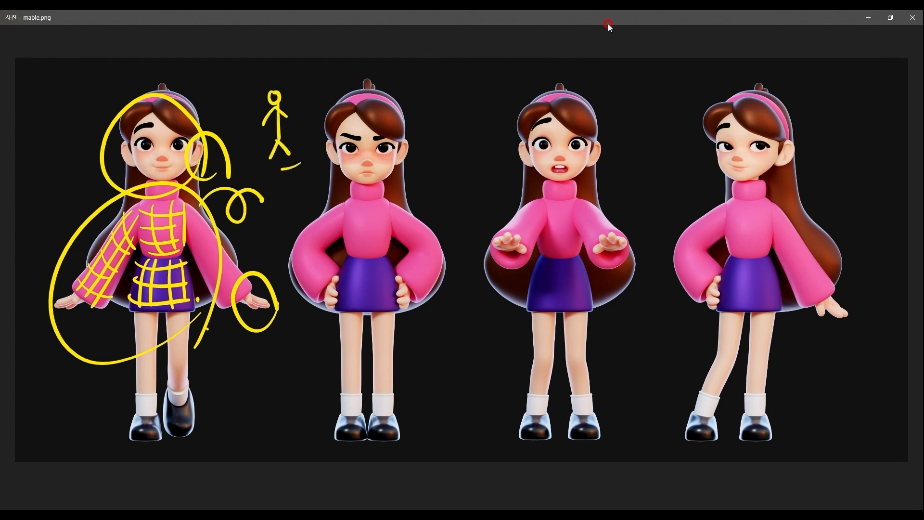
drag(282, 169, 302, 160)
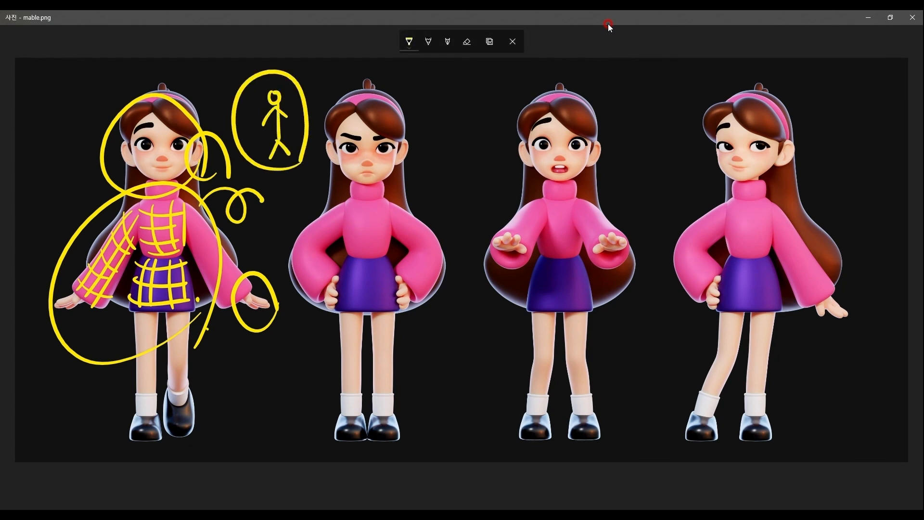
Trace the bent arms and legs of the three other characters with yellow highlighter lines
drag(347, 209, 320, 285)
drag(436, 248, 402, 291)
drag(541, 203, 501, 247)
drag(571, 207, 618, 249)
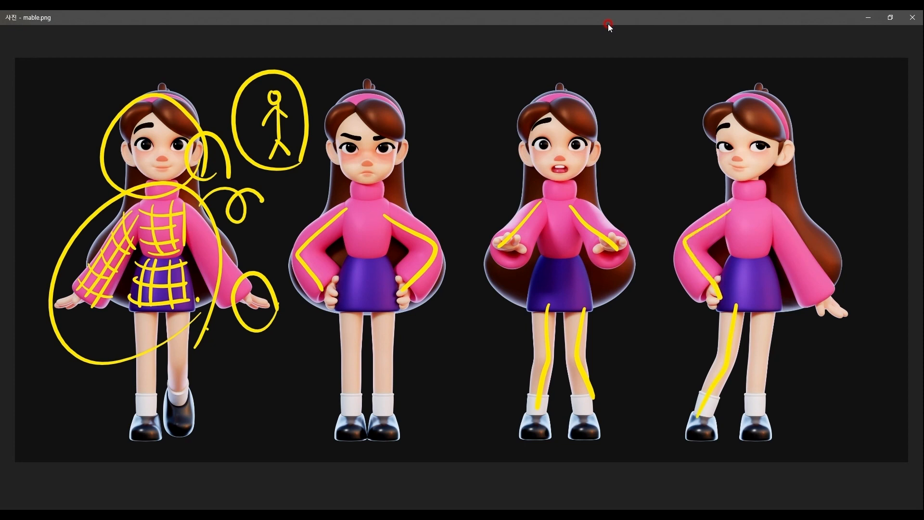
Circle the heads of the three other characters and mark the last character's straight arm and legs in yellow
mouse_move(446, 159)
mouse_down()
mouse_move(424, 145)
mouse_move(423, 183)
mouse_up()
mouse_move(496, 182)
mouse_down()
mouse_move(618, 165)
mouse_move(604, 184)
mouse_up()
mouse_move(796, 149)
mouse_down()
mouse_move(742, 87)
mouse_move(783, 179)
mouse_up()
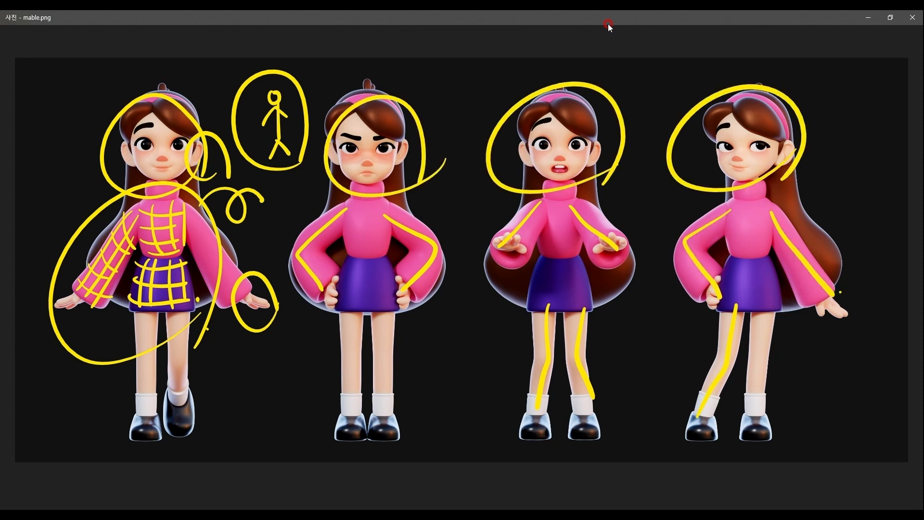
mouse_move(802, 390)
mouse_down()
mouse_move(670, 426)
mouse_move(482, 58)
mouse_move(686, 385)
mouse_up()
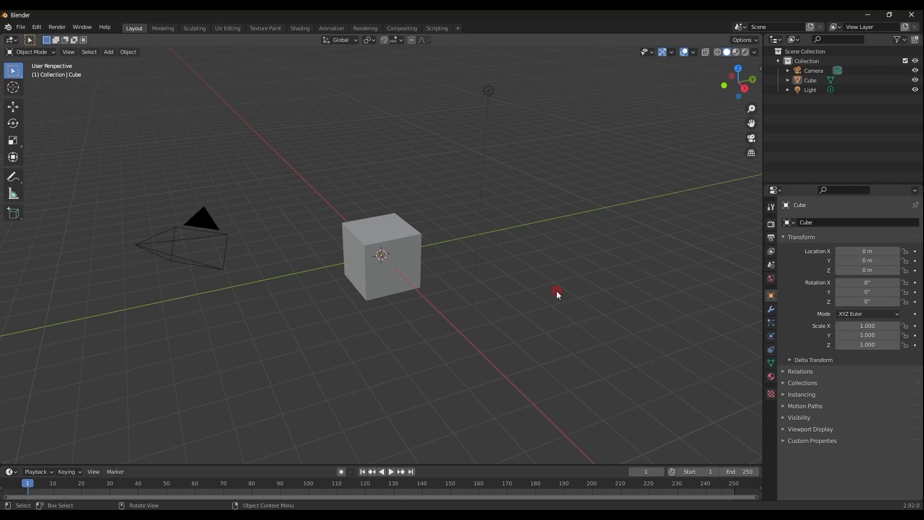
Switch to Blender and delete all the default objects in the scene
key(a)
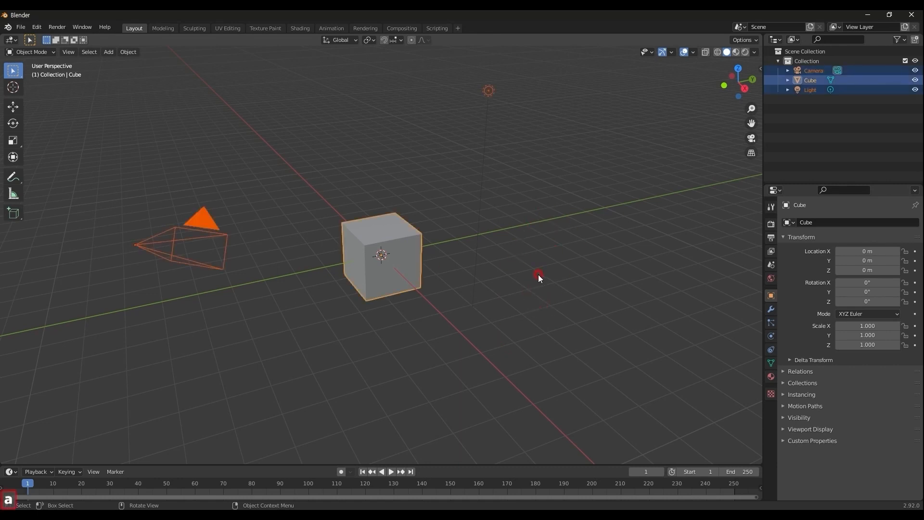
key(x)
click(531, 278)
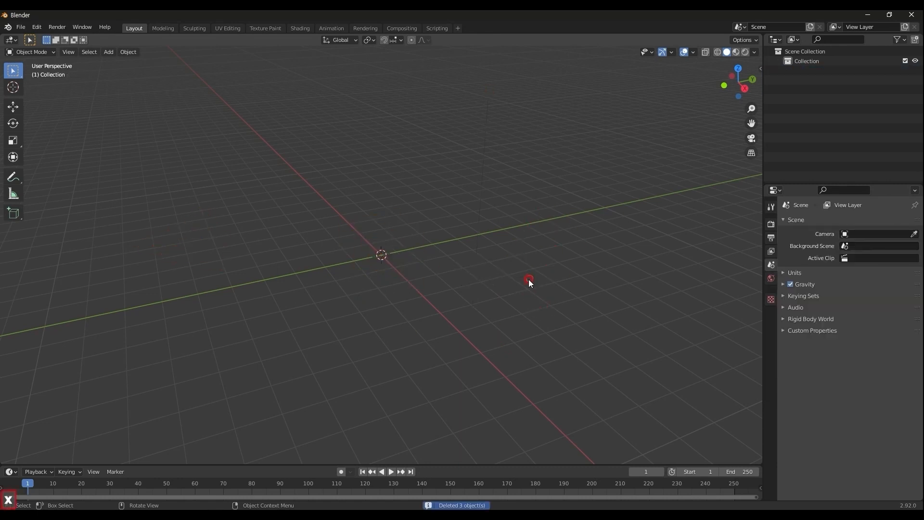
Add a UV sphere mesh at the scene origin
key(shift+a)
mouse_move(461, 267)
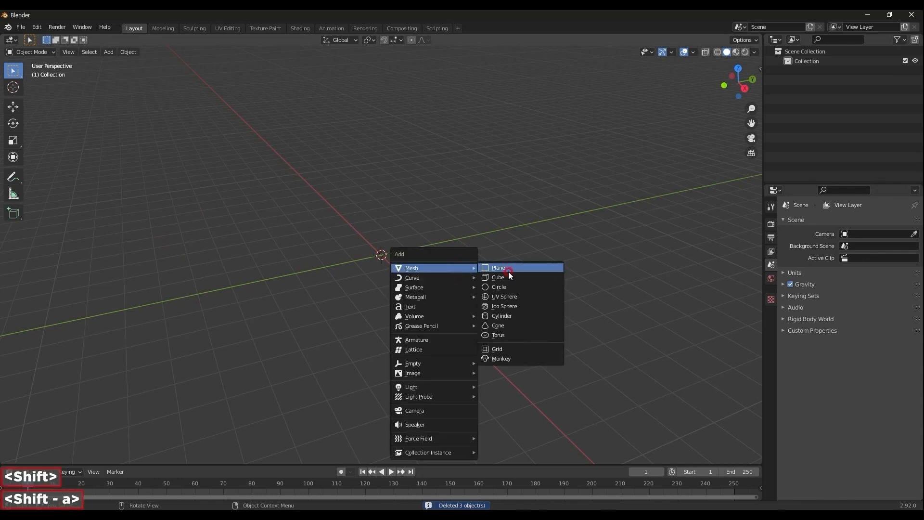
click(507, 298)
middle_drag(496, 320, 451, 323)
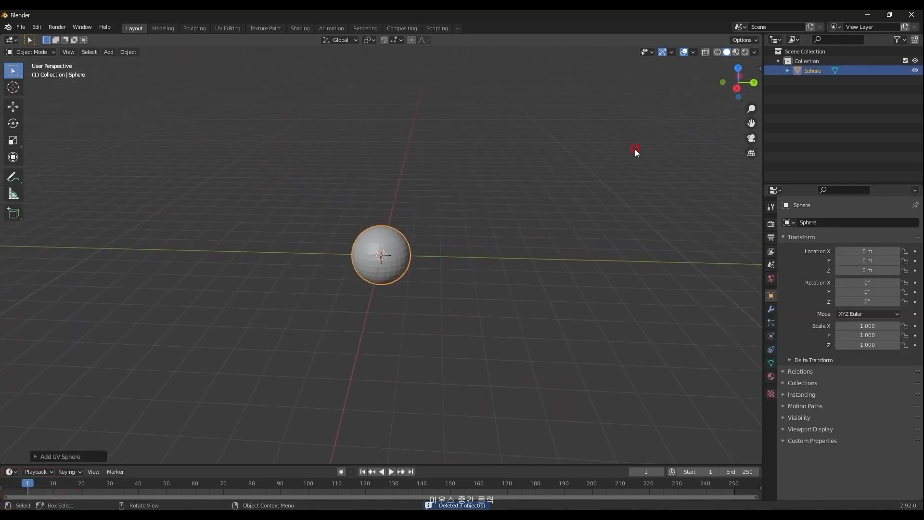
Put the sphere into Sculpt Mode and turn on X-axis symmetry
click(756, 52)
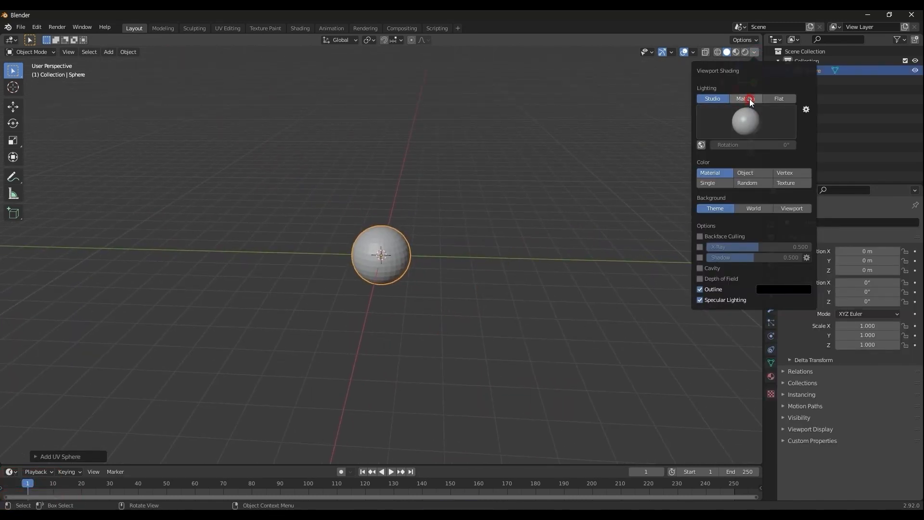
key(ctrl+Tab)
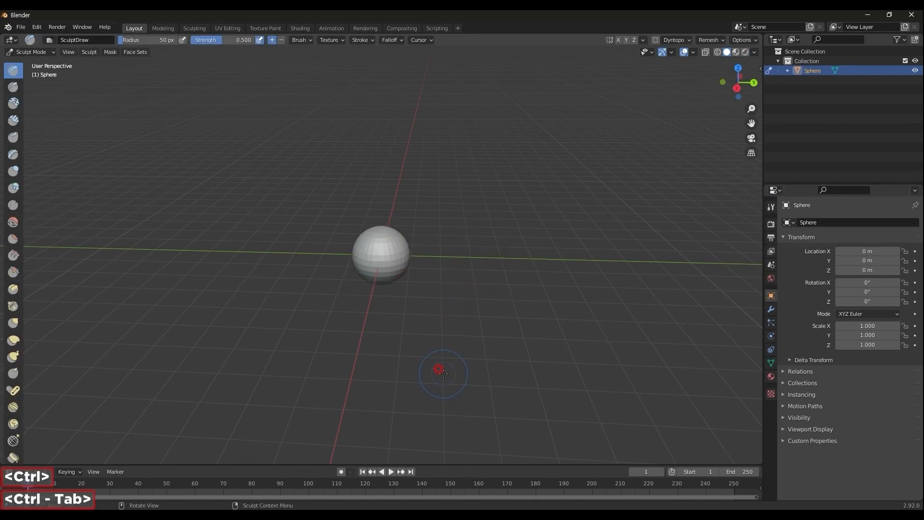
click(619, 41)
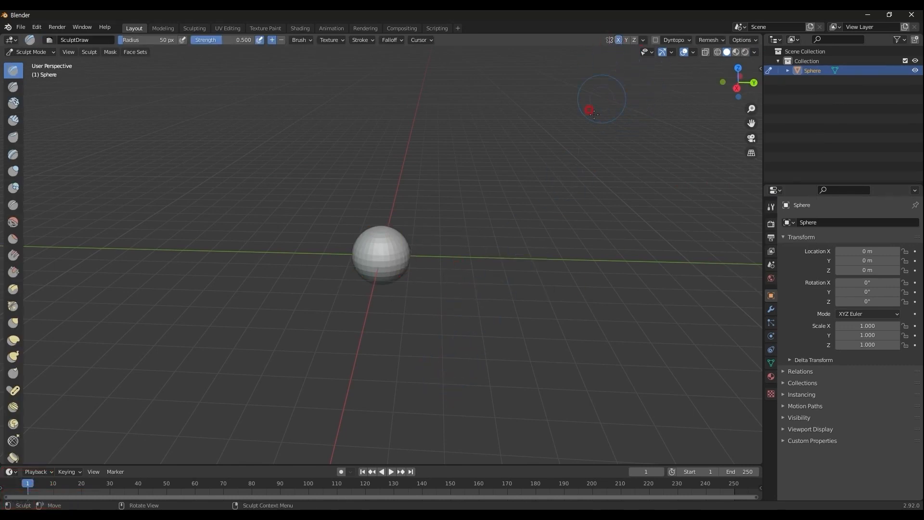
Remesh the sphere with a voxel size of 0.01 m and Smooth Normals enabled
click(711, 40)
click(732, 80)
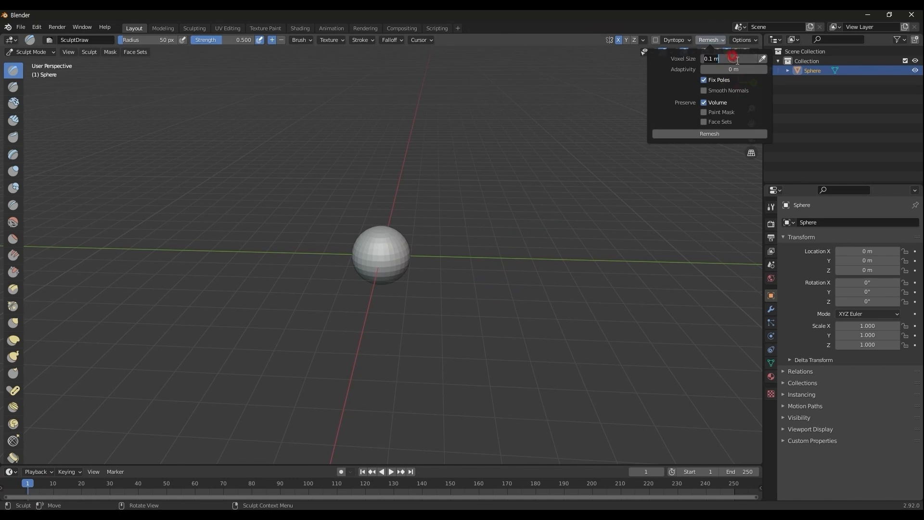
text(.01)
click(704, 91)
click(706, 135)
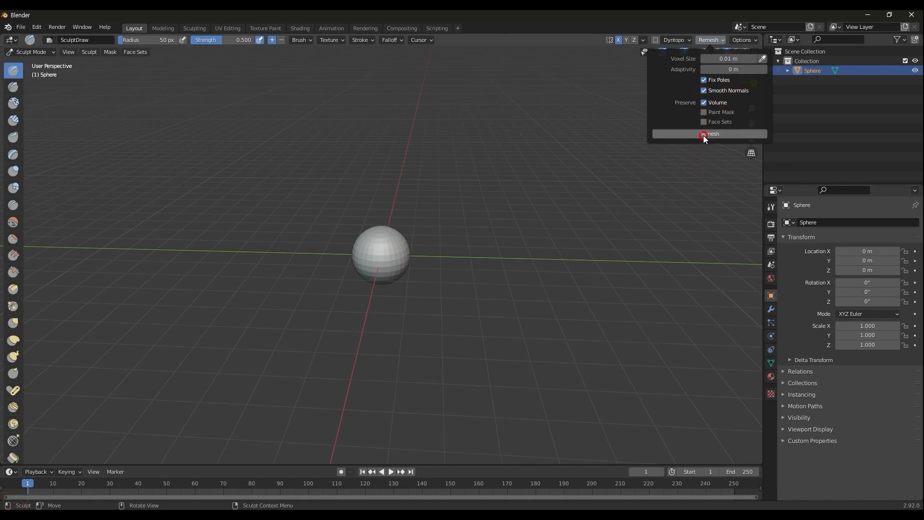
In the front view, choose the Elastic Deform brush and enlarge its radius to 74 px
ctrl+middle_drag(446, 233, 404, 267)
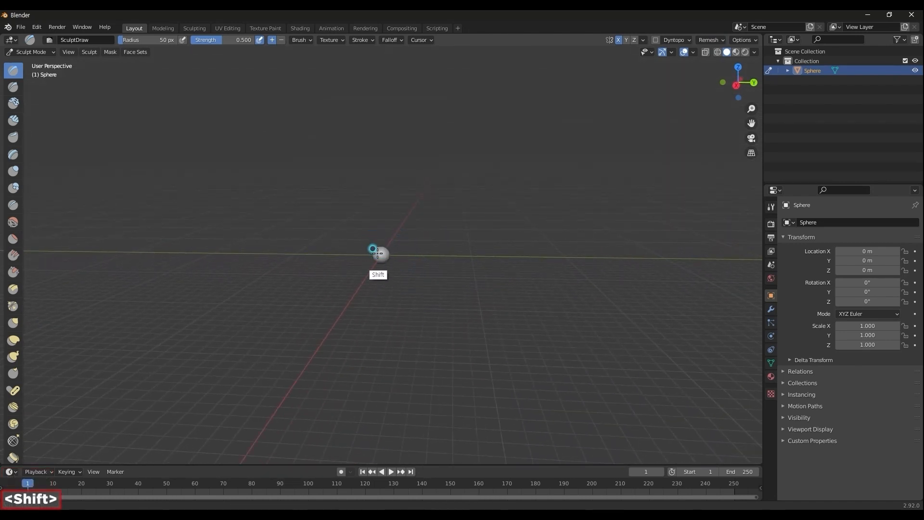
middle_drag(380, 273, 377, 324)
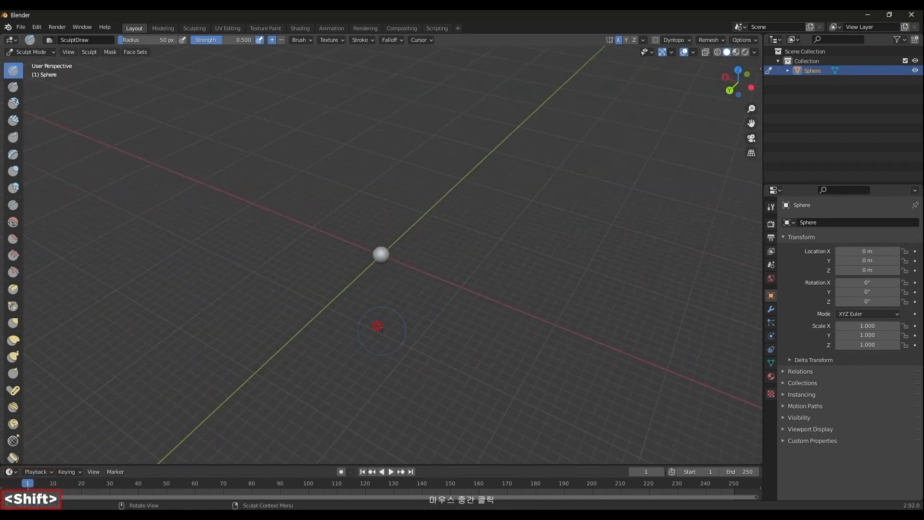
key(KP_1)
ctrl+middle_drag(393, 275, 469, 178)
shift+middle_drag(469, 207, 449, 274)
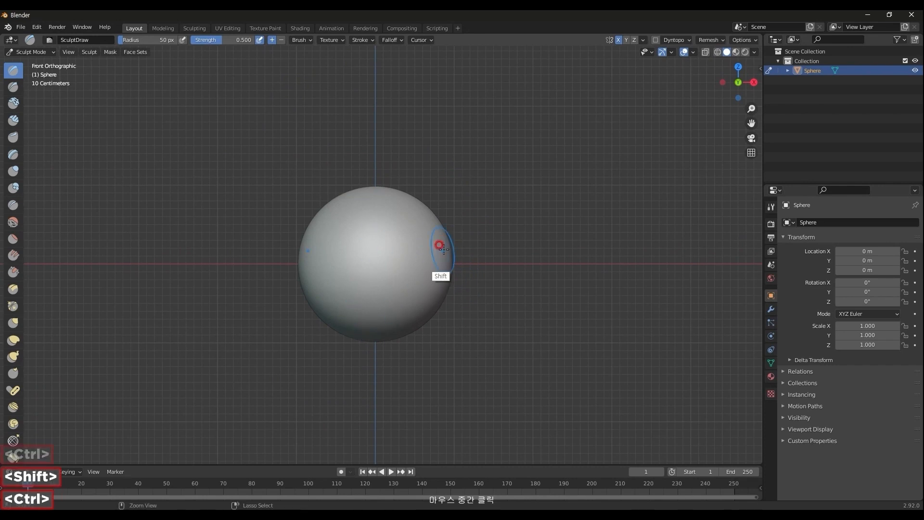
ctrl+middle_drag(439, 243, 410, 333)
click(13, 340)
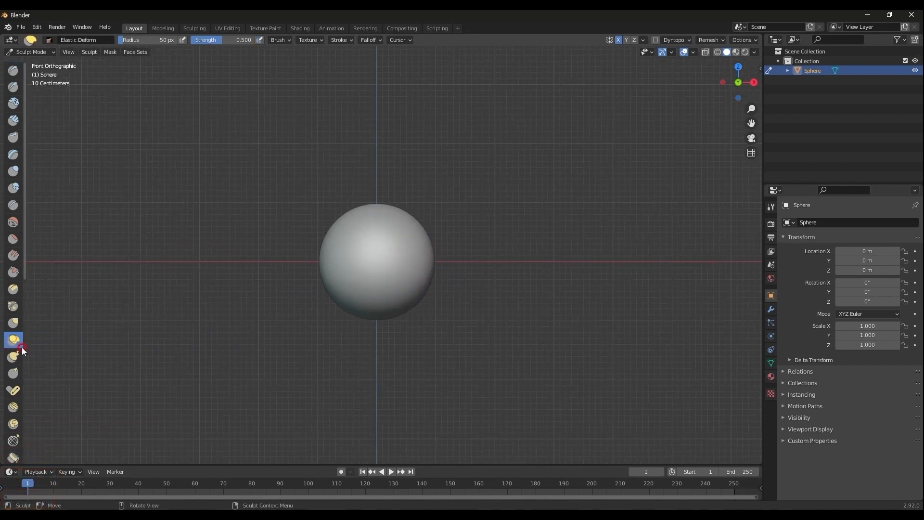
key(bracketright)
key(bracketright)
key(bracketright)
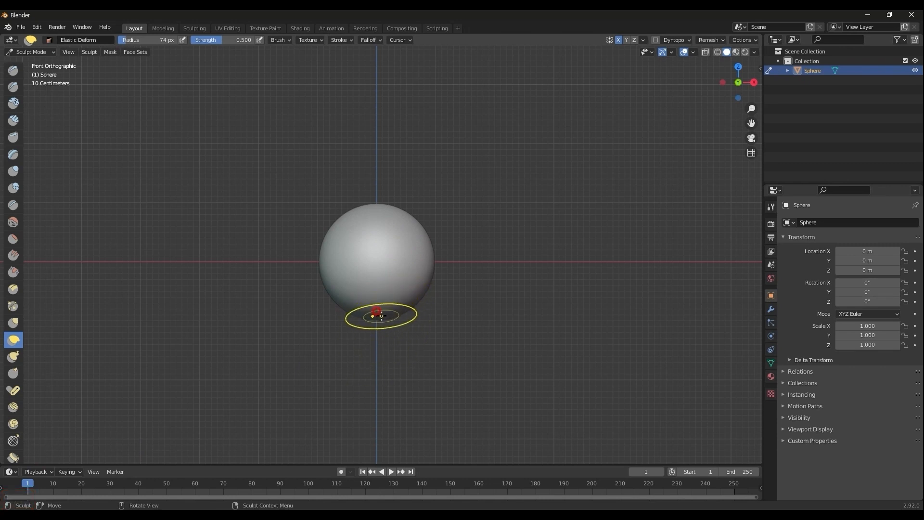
Stretch the lower part of the sphere downward and shape its sides into a rough head with Elastic Deform
mouse_move(387, 316)
mouse_down()
mouse_move(423, 293)
mouse_move(391, 314)
mouse_move(418, 305)
mouse_up()
mouse_move(437, 308)
ctrl+middle_down()
mouse_move(458, 287)
mouse_move(443, 298)
ctrl+middle_up()
ctrl+middle_drag(437, 318, 432, 309)
drag(413, 347, 418, 342)
drag(441, 300, 435, 295)
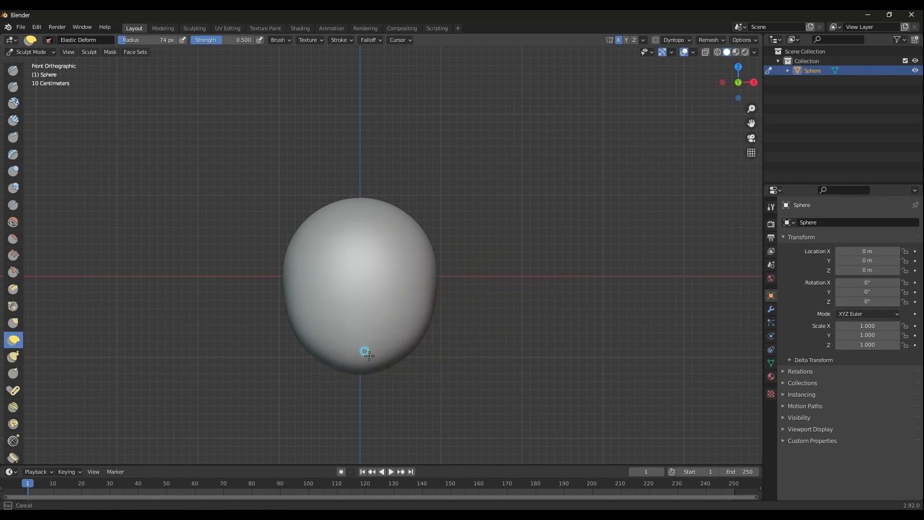
Slim the sides of the head slightly and pull in the jaw corners and chin
drag(438, 276, 435, 296)
drag(403, 364, 399, 354)
drag(364, 378, 363, 373)
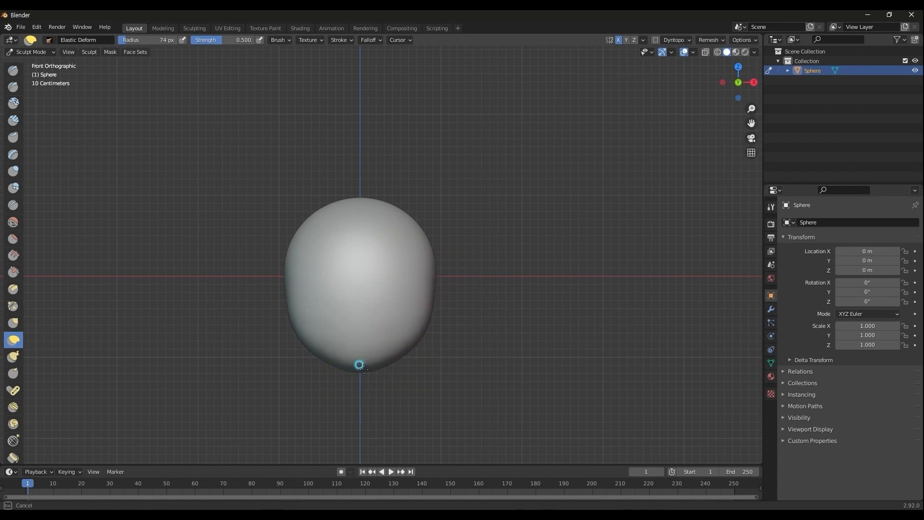
mouse_move(413, 352)
mouse_down()
mouse_move(408, 345)
mouse_move(393, 361)
mouse_move(412, 350)
mouse_move(413, 332)
mouse_up()
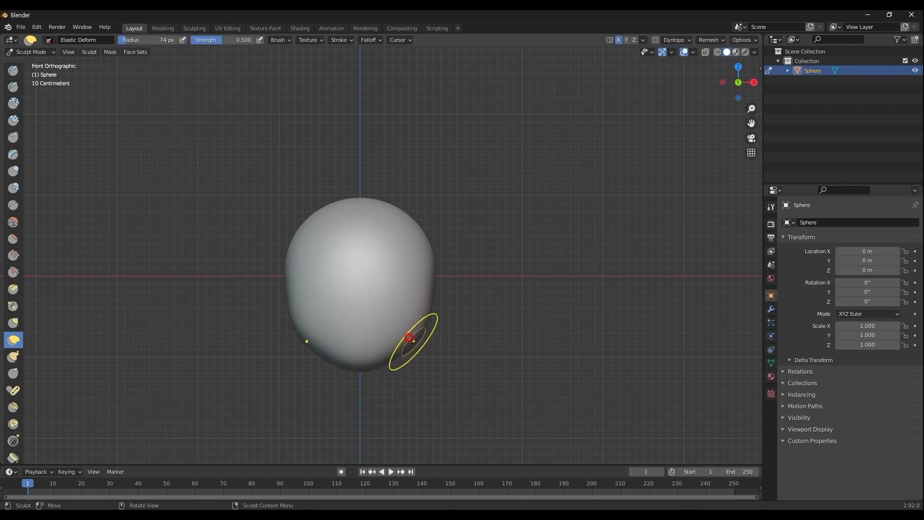
Refine the lower cheeks and the chin contour of the head from the front
ctrl+middle_drag(436, 289, 471, 219)
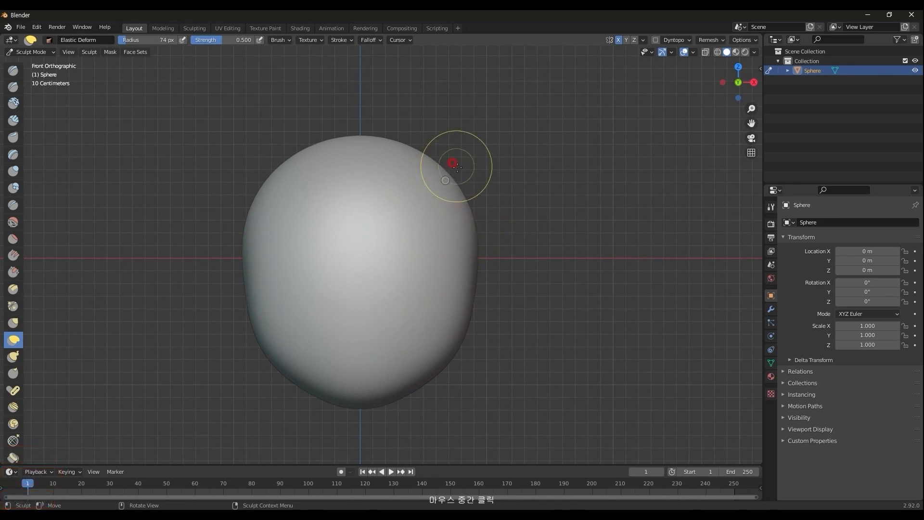
ctrl+middle_drag(452, 164, 429, 317)
ctrl+middle_drag(369, 330, 400, 358)
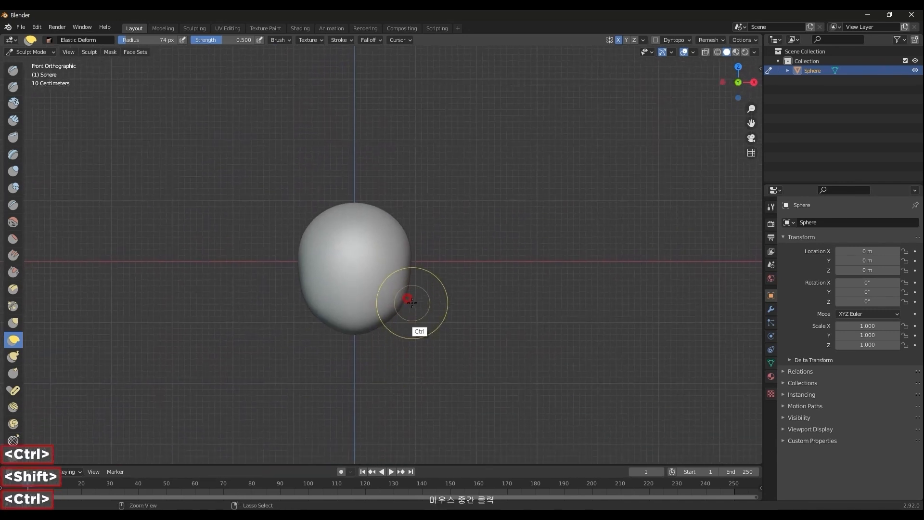
mouse_move(412, 294)
mouse_down()
mouse_move(411, 243)
mouse_move(403, 309)
mouse_up()
ctrl+middle_drag(384, 341, 407, 305)
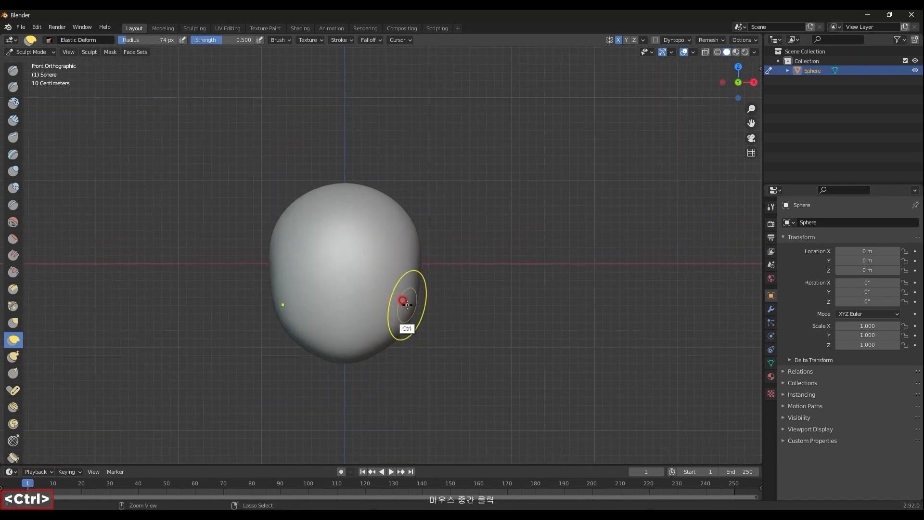
drag(368, 360, 365, 357)
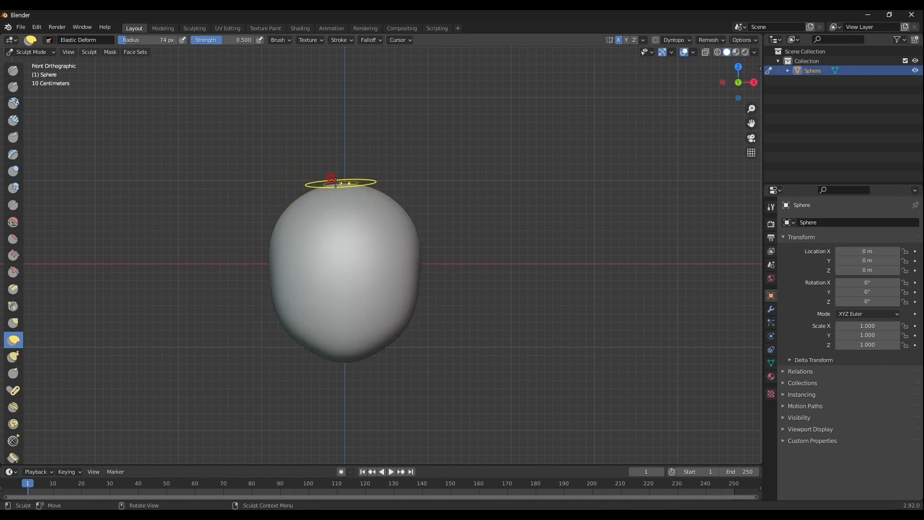
ctrl+middle_drag(390, 331, 386, 364)
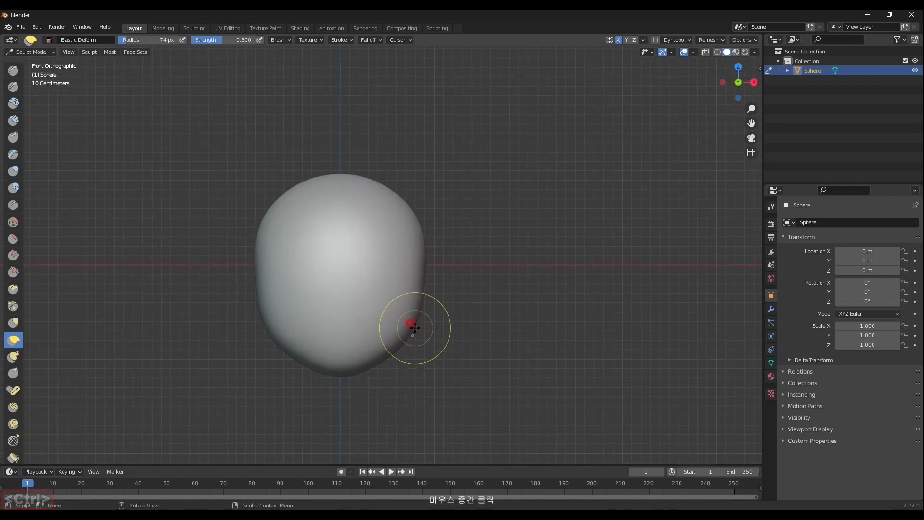
In the right side view, push up the underside of the head behind the chin and at the lower back
middle_drag(506, 303, 510, 302)
key(3)
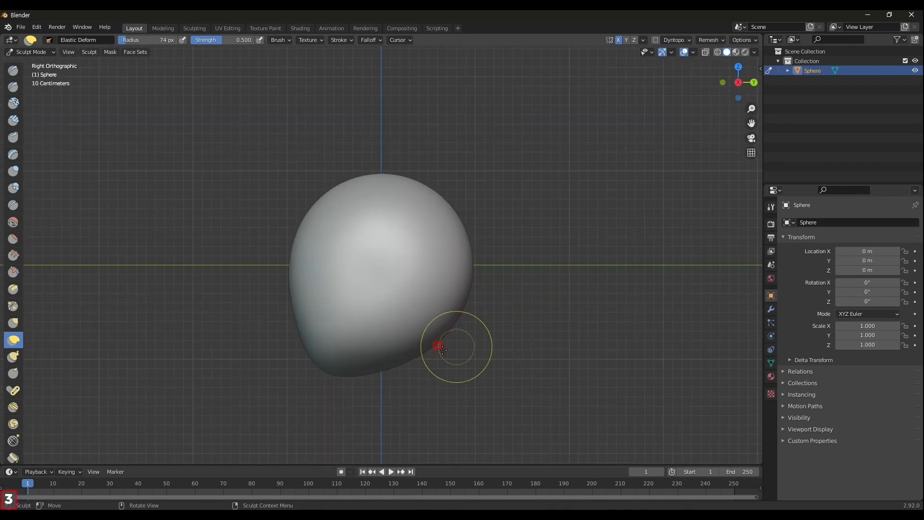
ctrl+middle_drag(321, 359, 310, 337)
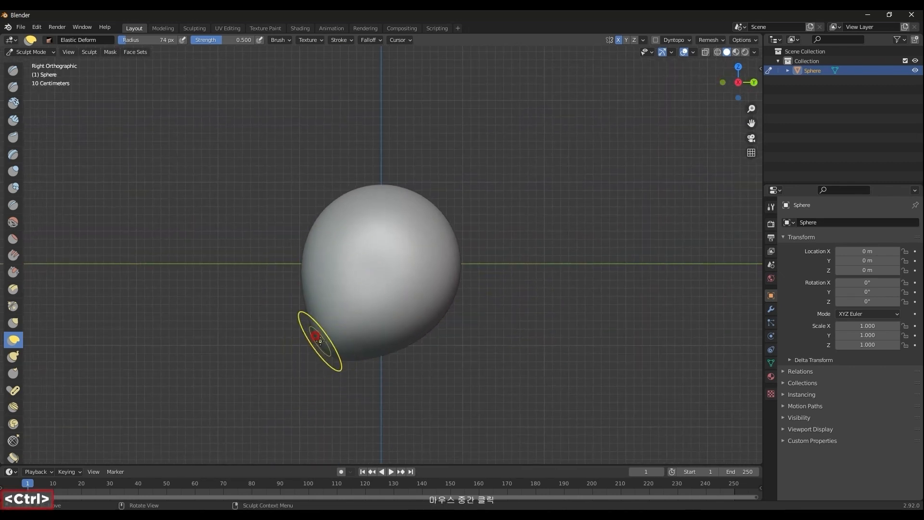
drag(336, 347, 341, 352)
drag(408, 333, 408, 329)
drag(368, 353, 378, 348)
drag(431, 326, 432, 318)
drag(435, 324, 430, 321)
drag(374, 351, 377, 343)
drag(436, 329, 433, 324)
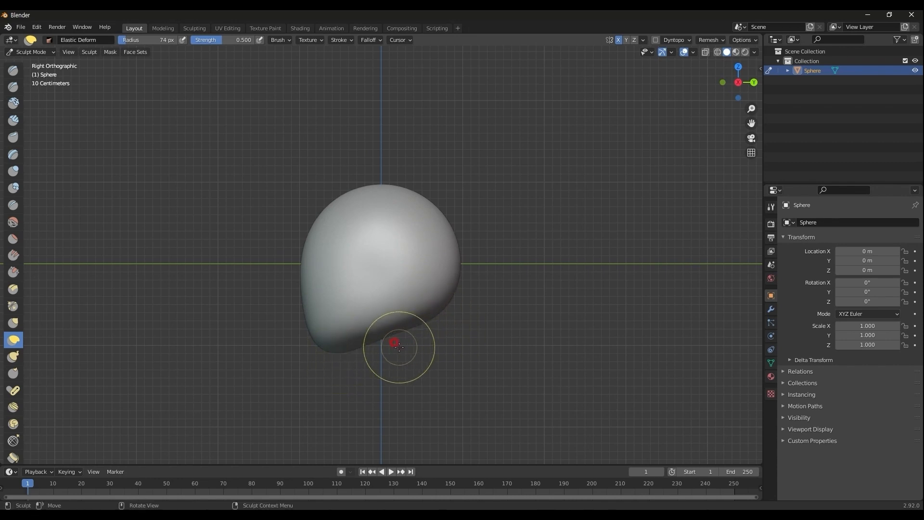
middle_drag(458, 283, 422, 281)
shift+drag(422, 282, 420, 236)
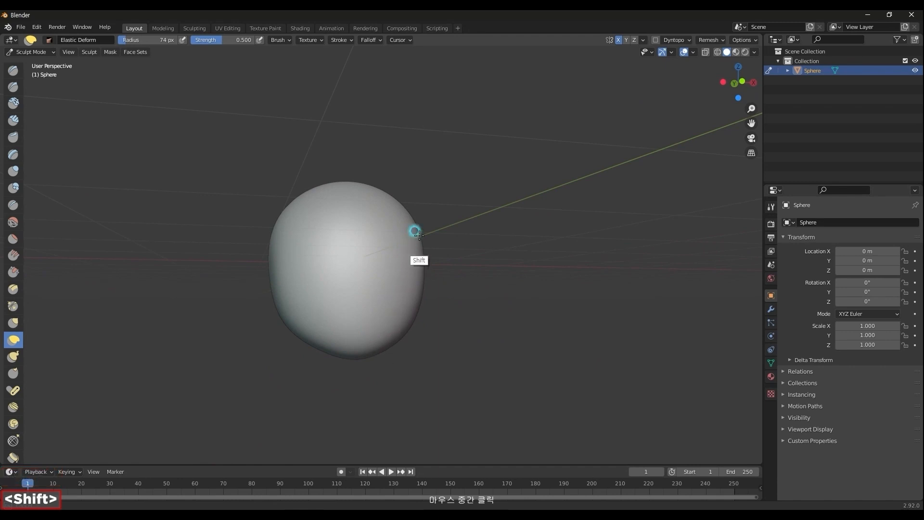
Smooth the front, sides and lower cheeks of the head surface, working from angled and front views
middle_drag(387, 329, 406, 307)
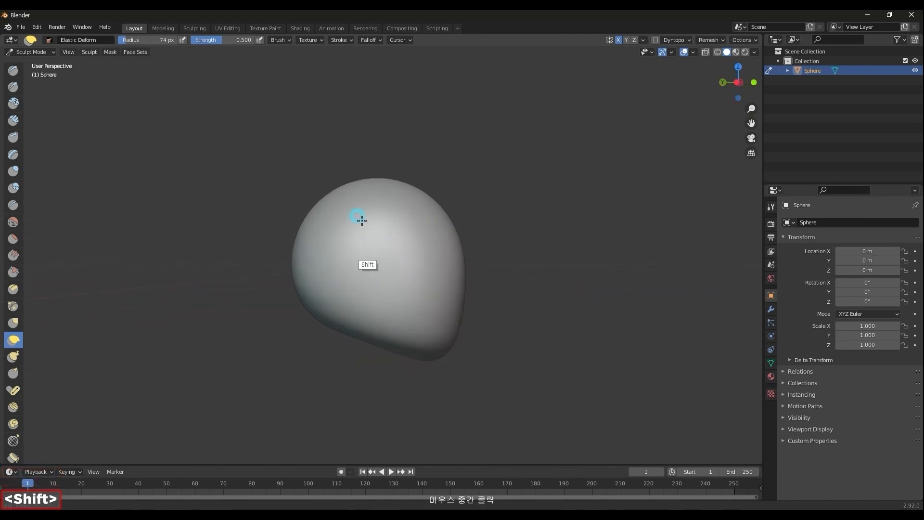
shift+drag(439, 267, 442, 276)
mouse_move(443, 279)
ctrl+middle_down()
mouse_move(458, 315)
mouse_move(337, 366)
ctrl+middle_up()
key(KP_1)
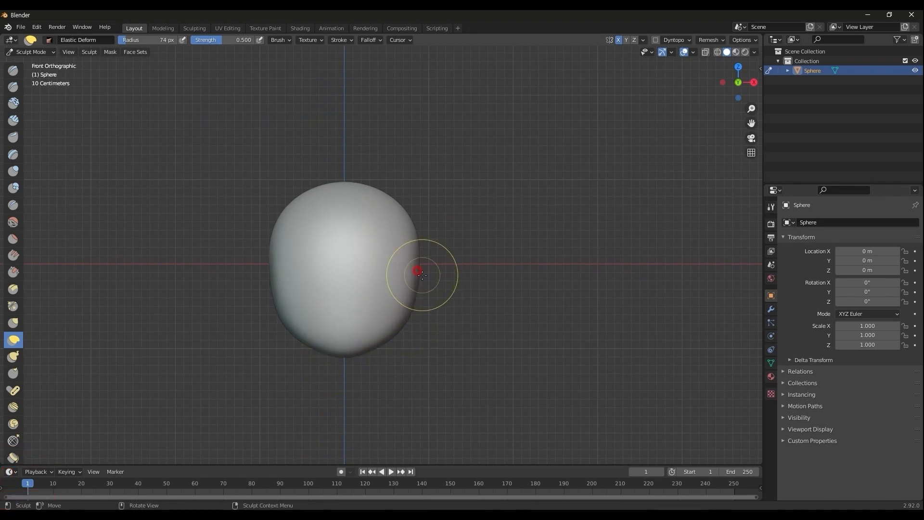
ctrl+middle_drag(409, 303, 414, 265)
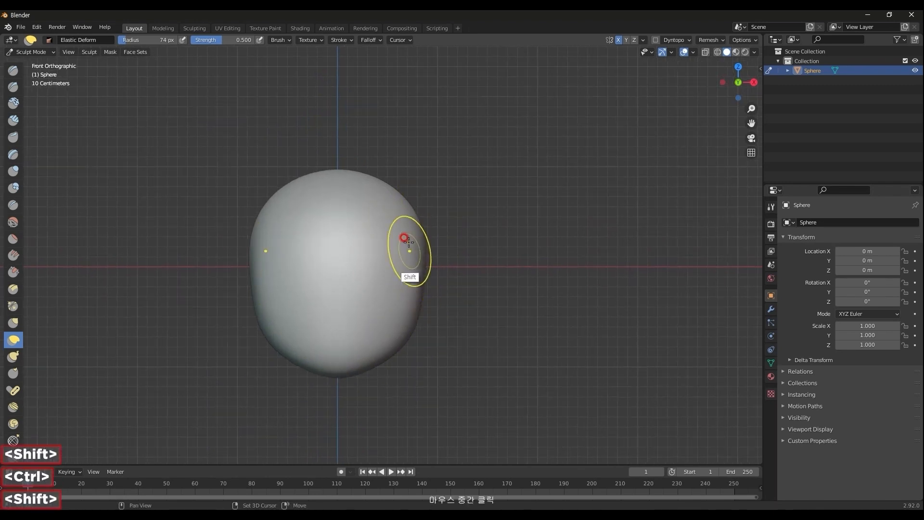
mouse_move(352, 321)
shift+mouse_down()
mouse_move(422, 268)
mouse_move(422, 279)
shift+mouse_up()
ctrl+middle_drag(422, 284, 425, 311)
mouse_move(418, 310)
shift+mouse_down()
mouse_move(417, 214)
mouse_move(296, 216)
mouse_move(364, 343)
shift+mouse_up()
mouse_move(408, 331)
ctrl+middle_down()
mouse_move(415, 293)
mouse_move(442, 290)
ctrl+middle_up()
ctrl+middle_drag(442, 292, 444, 274)
Carve two symmetrical shallow eye sockets into the front of the face with the inverted Draw brush and soften them
key(x)
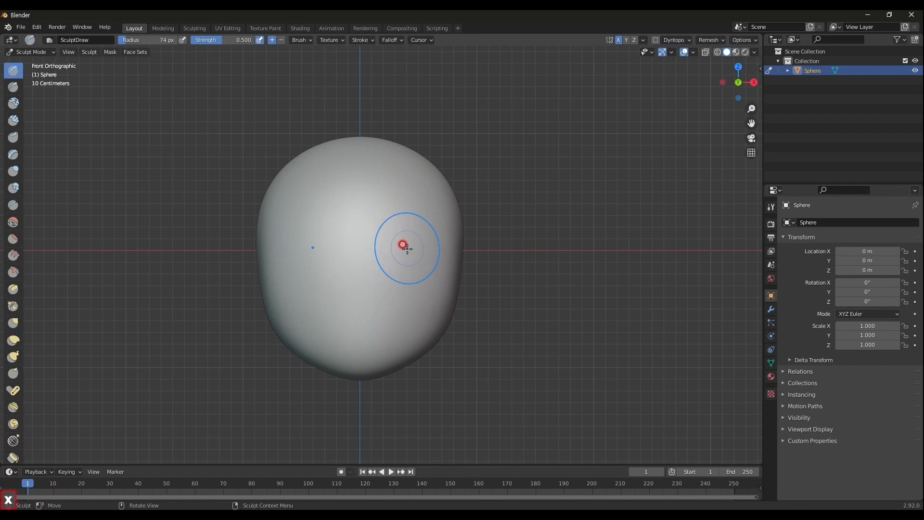
ctrl+middle_drag(429, 266, 416, 212)
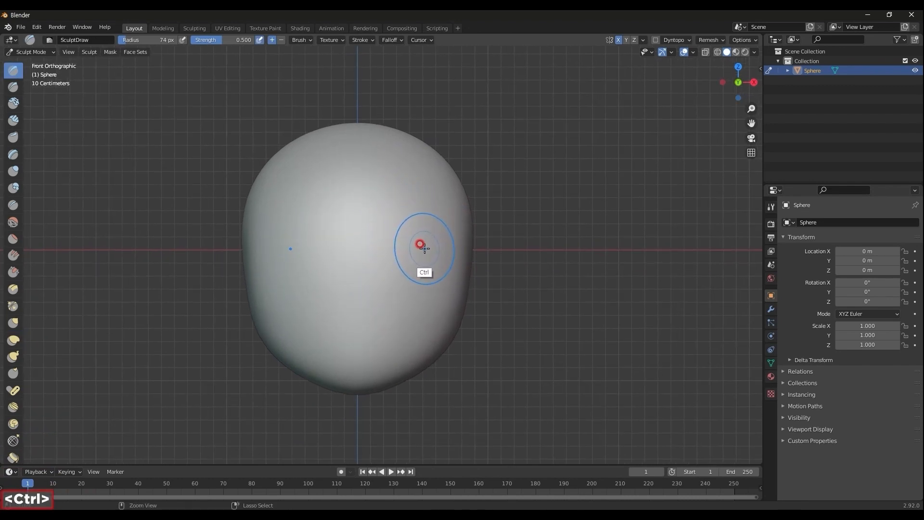
mouse_move(430, 253)
ctrl+mouse_down()
mouse_move(420, 236)
mouse_move(406, 245)
mouse_move(410, 254)
ctrl+mouse_up()
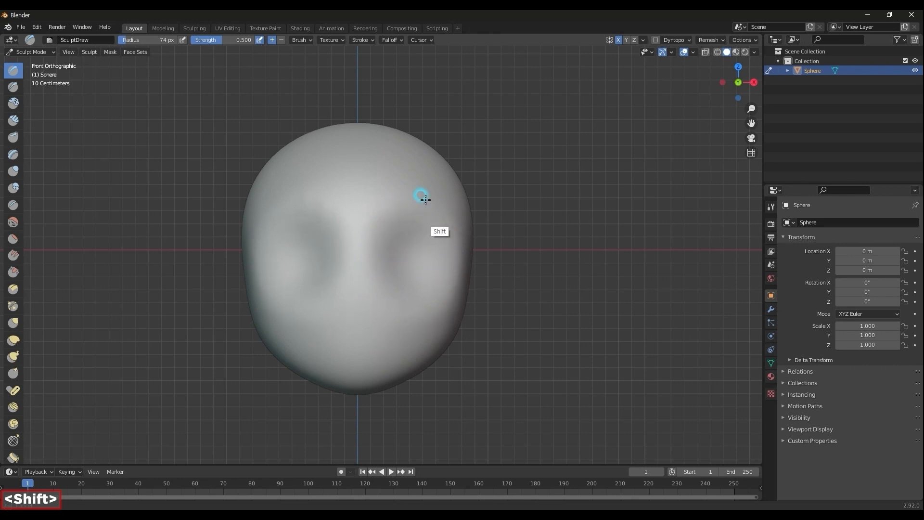
ctrl+middle_drag(475, 247, 444, 289)
key(KP_1)
Switch to Object Mode and add a UV sphere for the eyeball
key(ctrl+Tab)
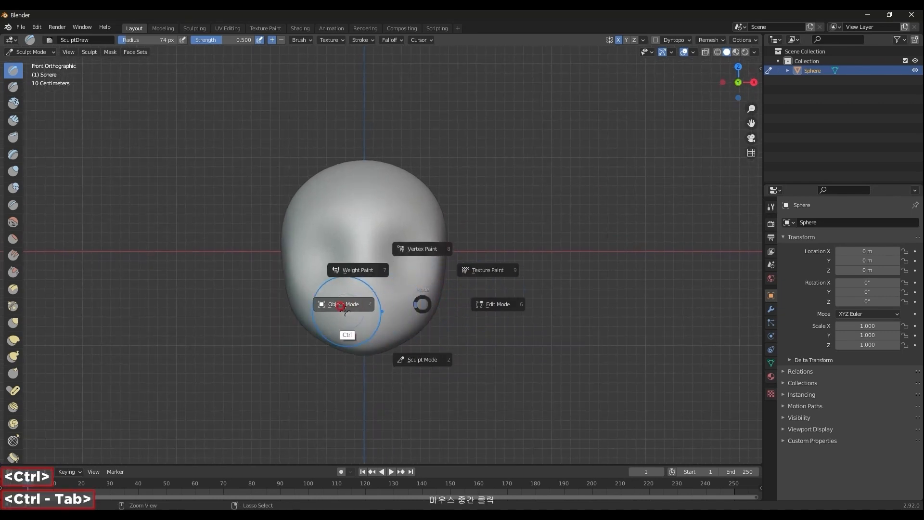
click(345, 309)
click(525, 292)
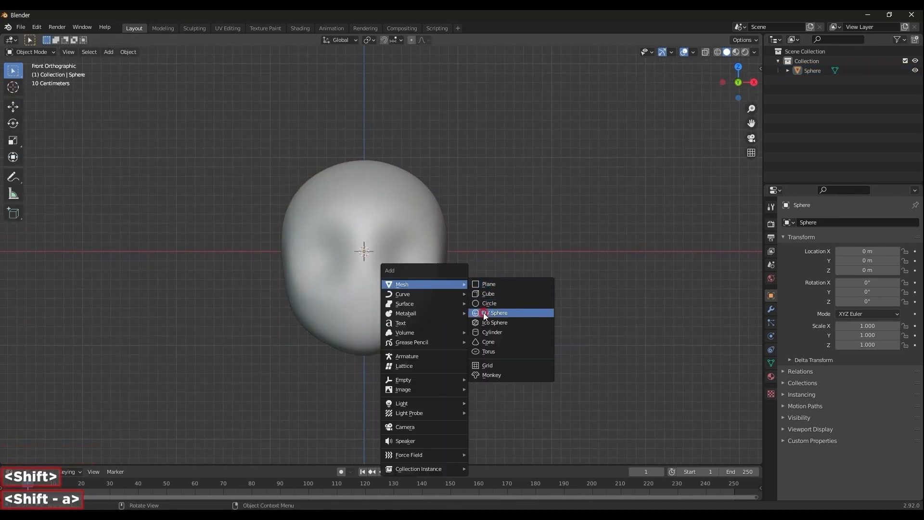
click(484, 313)
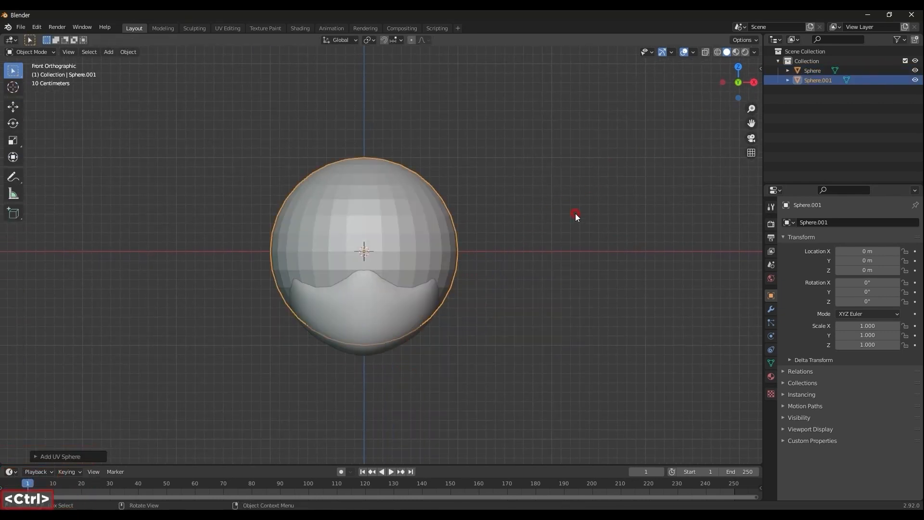
Rotate the new sphere 90° on X so that its pole faces the front
key(n)
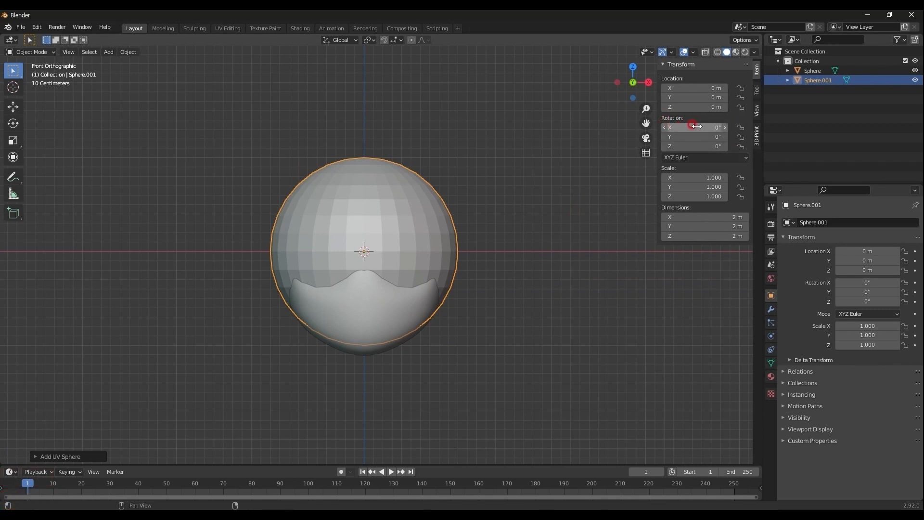
key(Return)
middle_drag(370, 333, 307, 337)
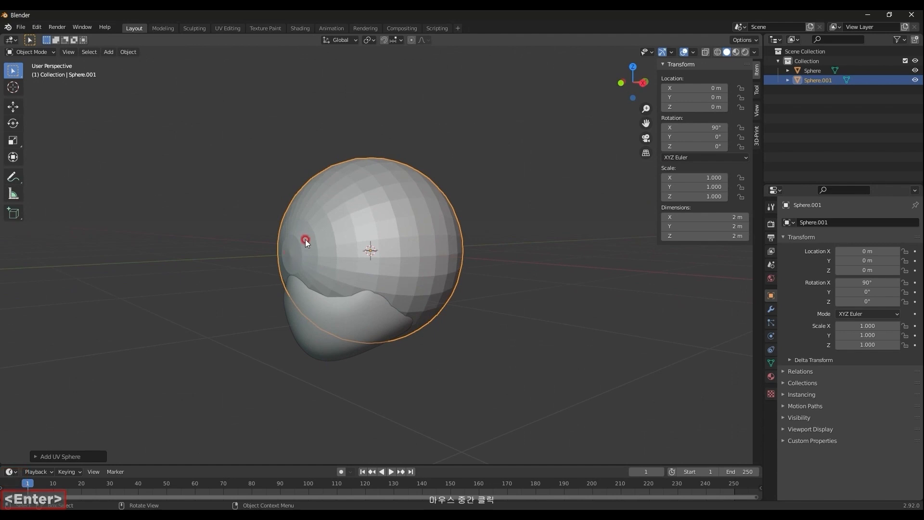
middle_drag(295, 265, 424, 305)
key(1)
ctrl+middle_drag(450, 238, 525, 169)
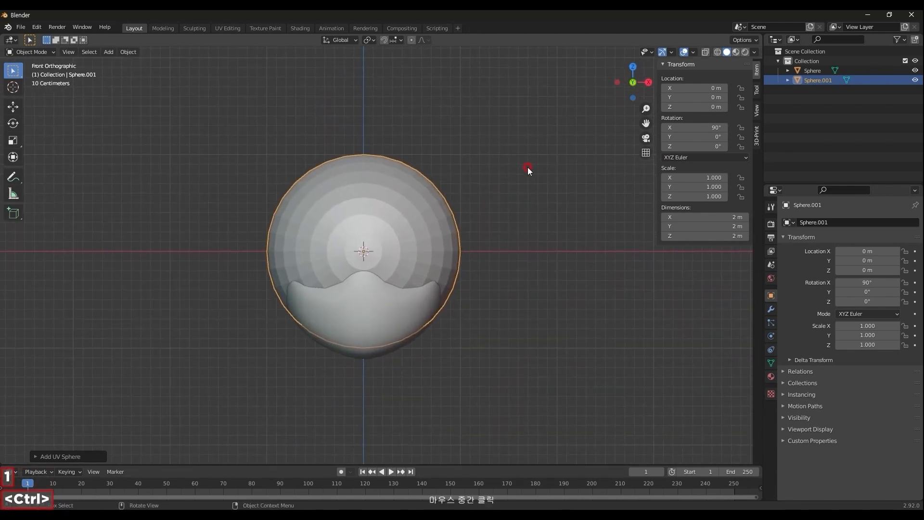
Scale the eyeball sphere to 0.322 and move it onto the eye socket, at X 0.41279 m and Z -0.034814 m
key(s)
click(418, 223)
key(g)
click(431, 276)
Move the eyeball forward along Y to -0.5222 m so that it protrudes from the socket
key(3)
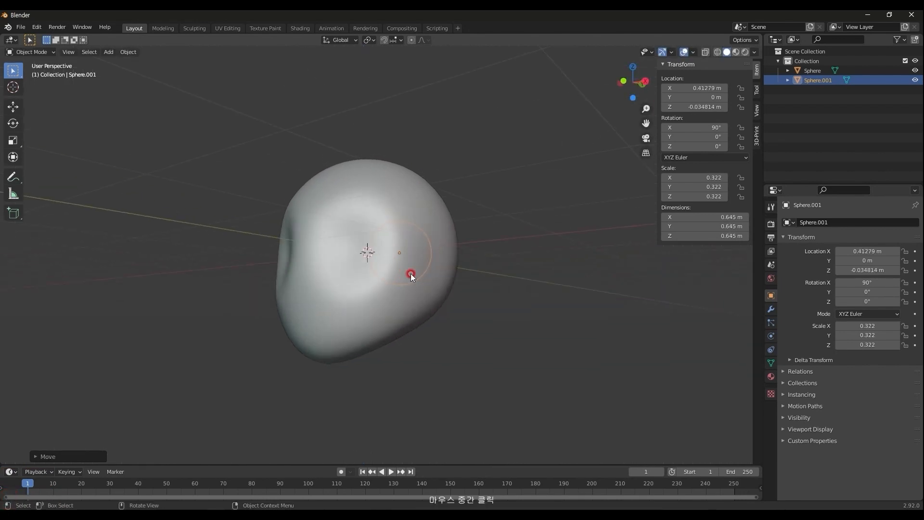
key(g)
key(y)
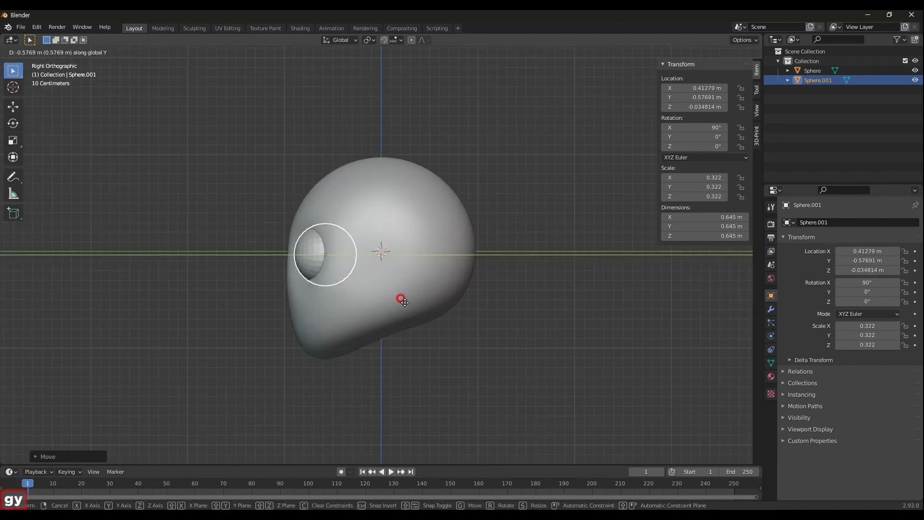
click(407, 301)
middle_drag(409, 304, 493, 318)
key(1)
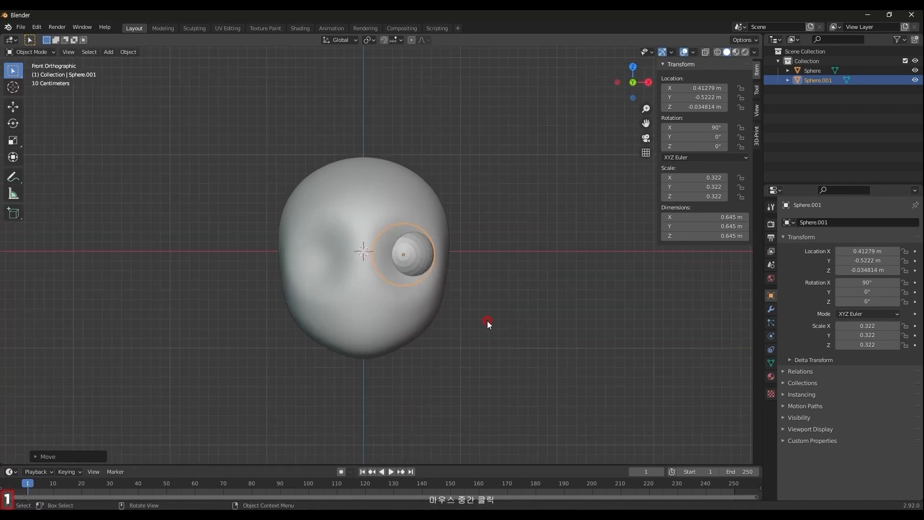
Apply Shade Smooth to the eyeball and add a Subdivision Surface modifier to it
key(space)
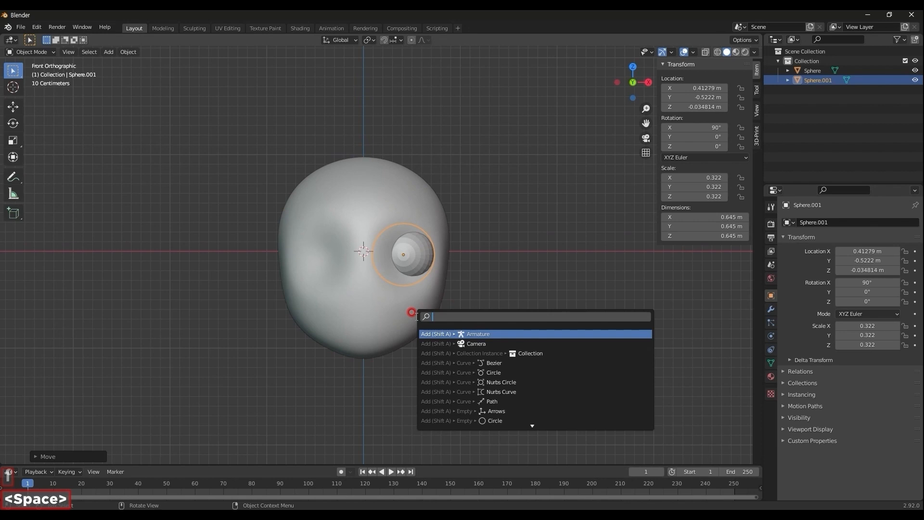
text(smooth)
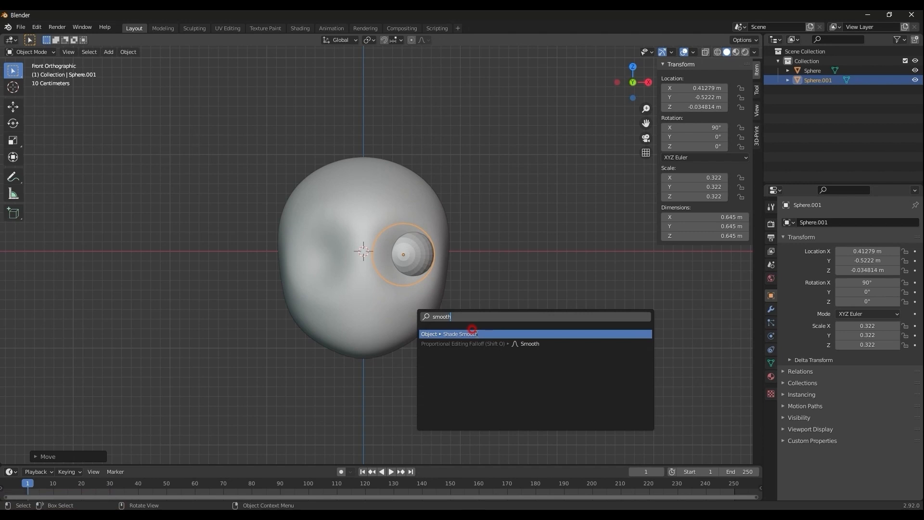
click(473, 334)
click(770, 309)
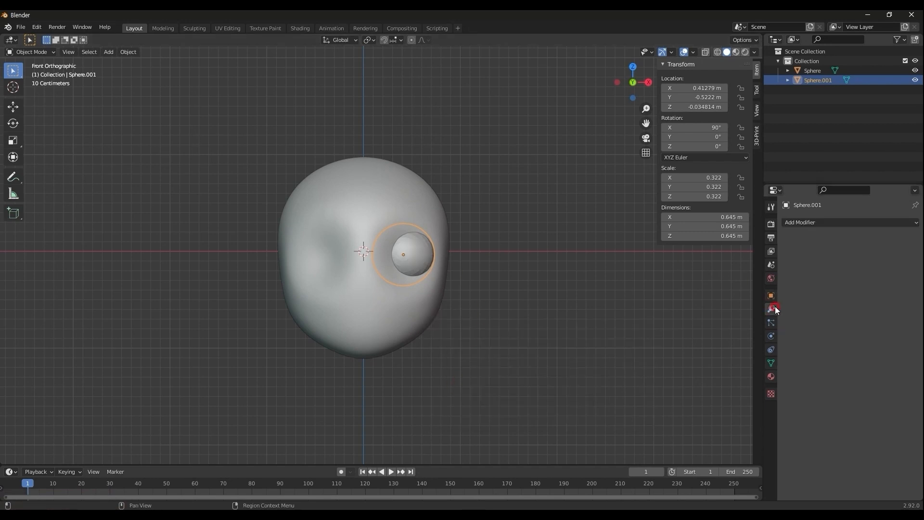
click(806, 222)
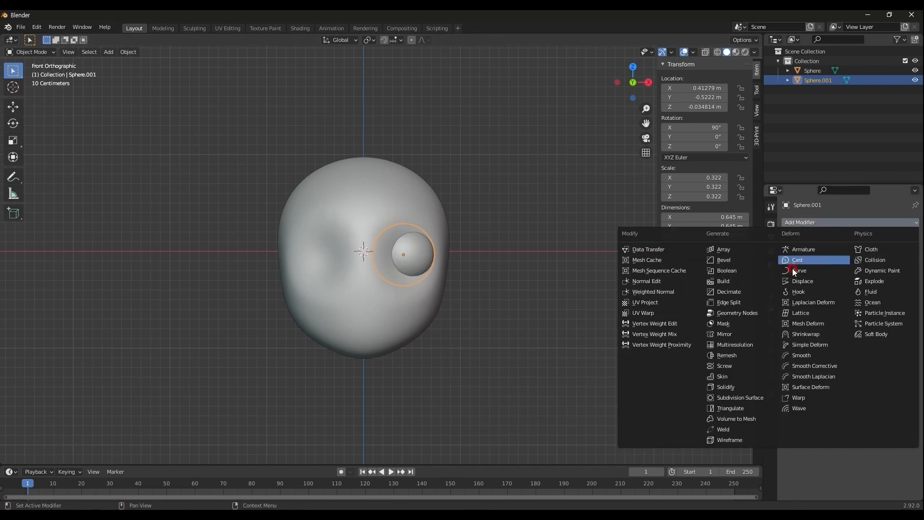
click(740, 397)
Add an X-axis Mirror modifier to the eyeball with the head as the mirror object
click(855, 223)
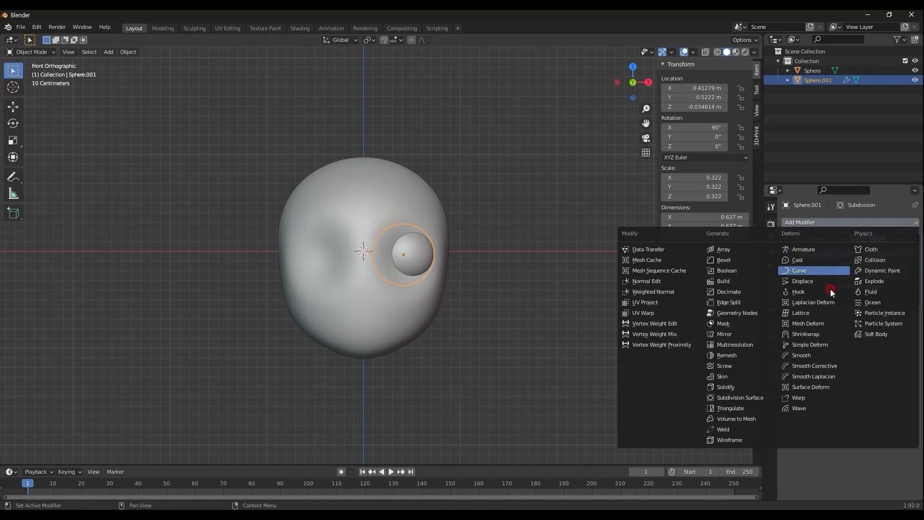
click(735, 334)
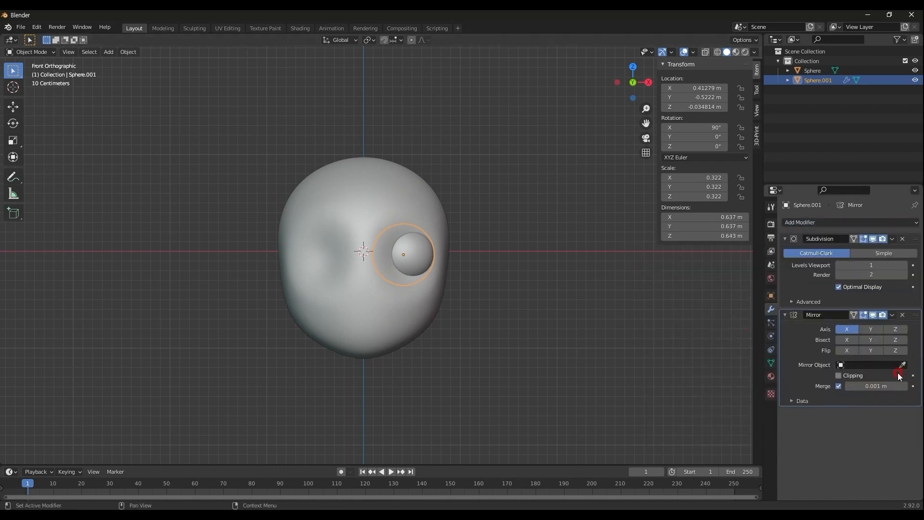
click(405, 185)
click(494, 304)
middle_drag(494, 304, 399, 329)
click(411, 299)
Select the head, enter Sculpt Mode and carve the sockets deeper around the inner edges of the eyeballs with the Draw brush
key(KP_1)
ctrl+middle_drag(374, 231, 432, 319)
click(292, 266)
click(433, 319)
ctrl+middle_drag(460, 275, 457, 238)
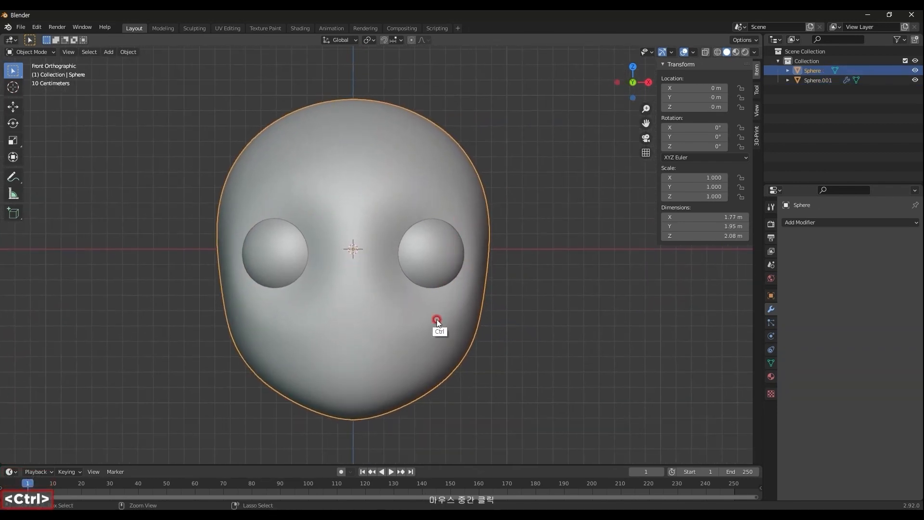
key(ctrl+Tab)
click(438, 347)
shift+middle_drag(435, 304, 421, 326)
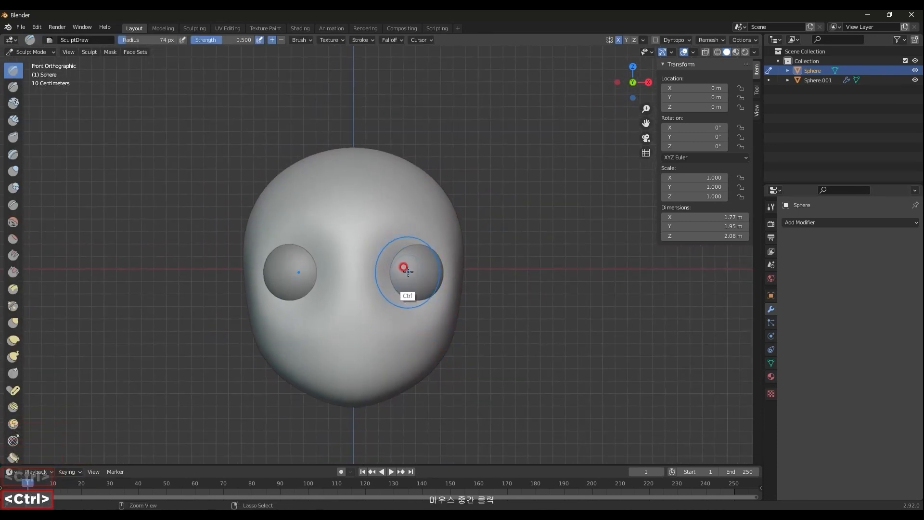
ctrl+drag(411, 271, 419, 277)
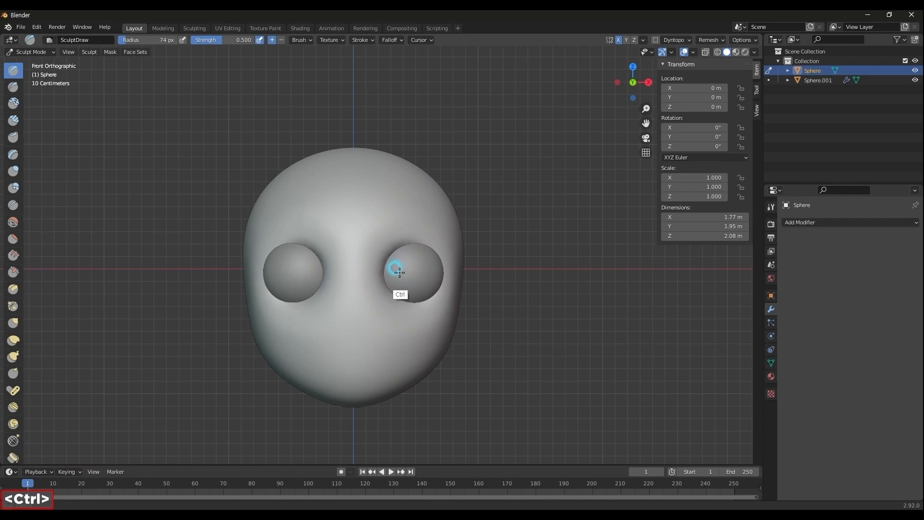
ctrl+middle_drag(447, 282, 470, 320)
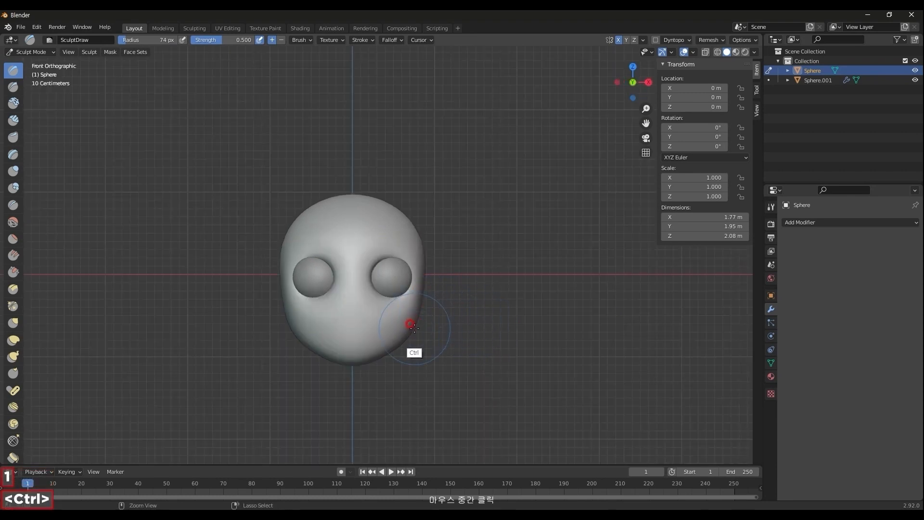
Shape the eye openings with Elastic Deform, flattening the lower lids, defining the inner corners and adjusting the upper lids
click(13, 340)
mouse_move(336, 343)
ctrl+middle_down()
mouse_move(399, 306)
mouse_move(410, 262)
ctrl+middle_up()
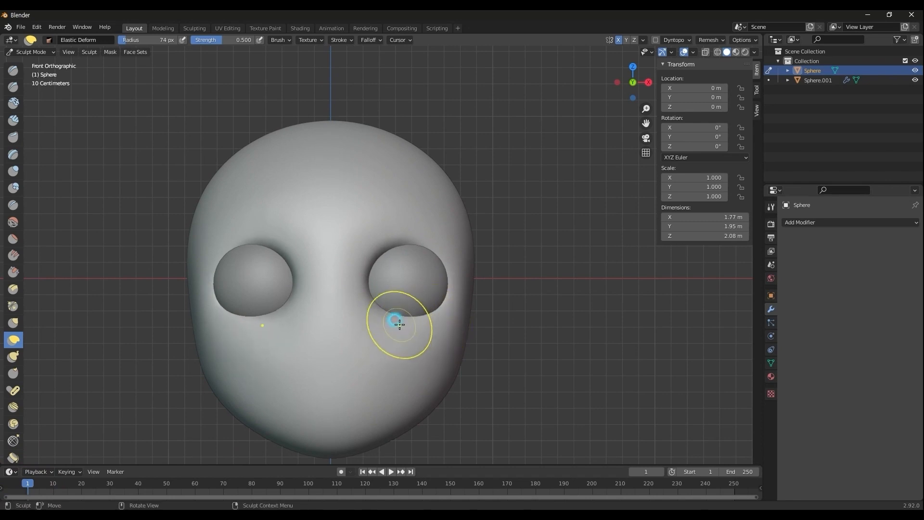
drag(362, 290, 367, 315)
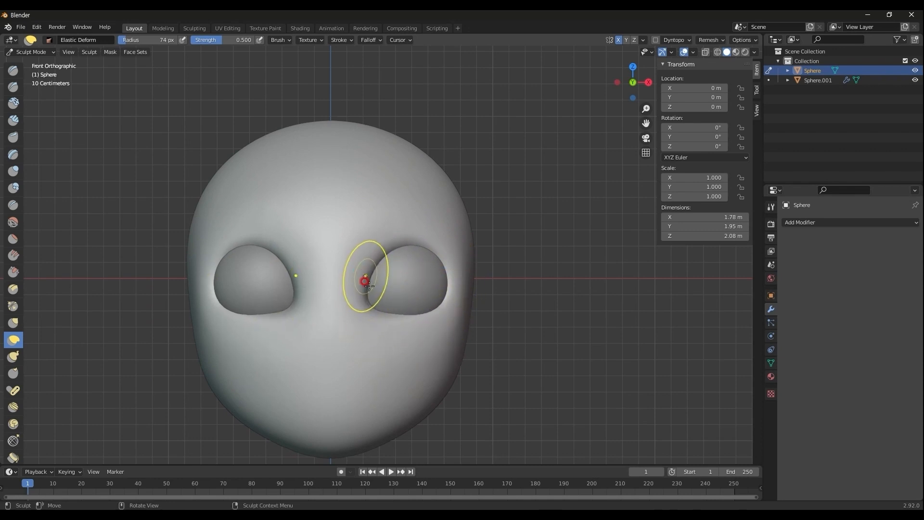
ctrl+middle_drag(456, 269, 457, 296)
ctrl+middle_drag(458, 293, 477, 260)
click(448, 243)
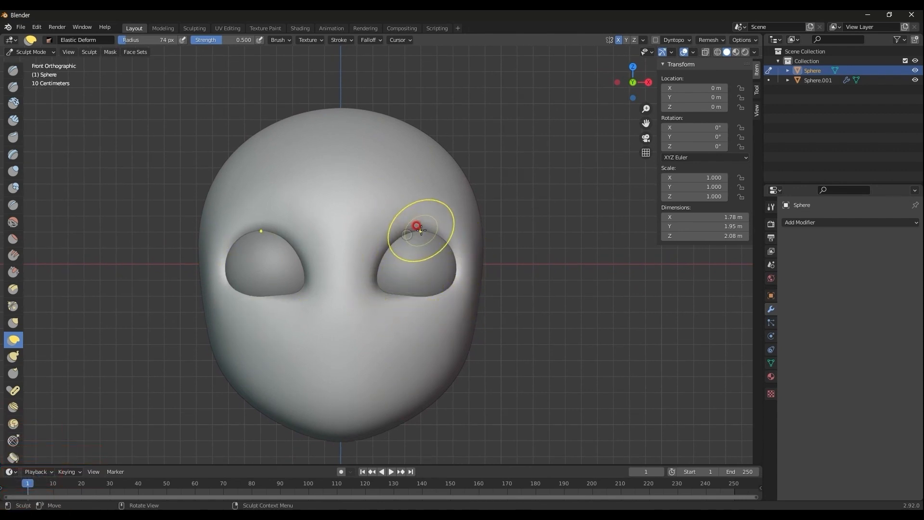
Sketch an annotation outline for the outer eye corner in the right side view and undo it
ctrl+middle_drag(458, 265, 408, 318)
key(KP_1)
key(KP_3)
ctrl+middle_drag(407, 318, 388, 276)
mouse_move(387, 275)
shift+middle_down()
mouse_move(427, 264)
mouse_move(364, 287)
shift+middle_up()
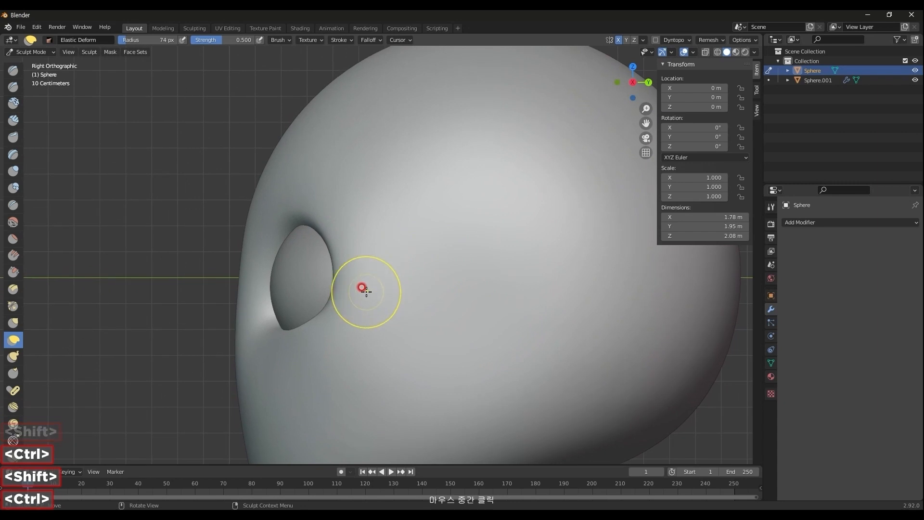
key(ctrl+Tab)
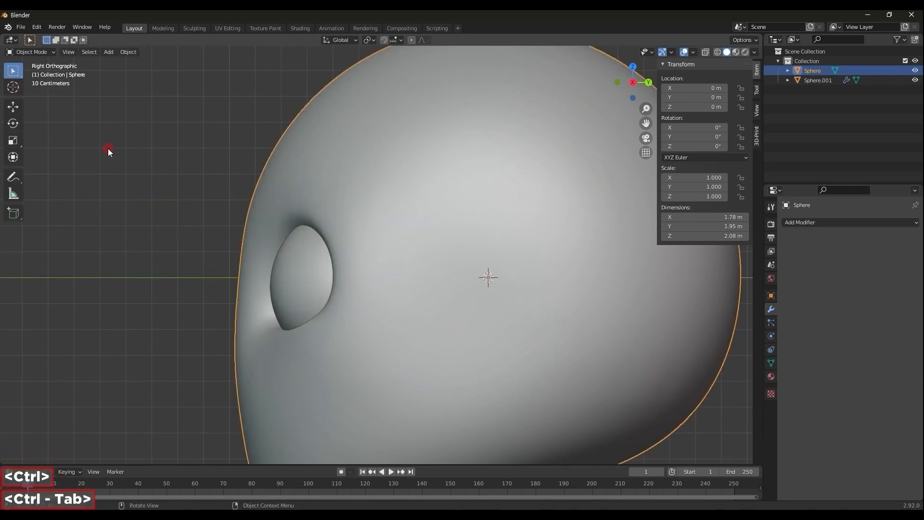
click(11, 175)
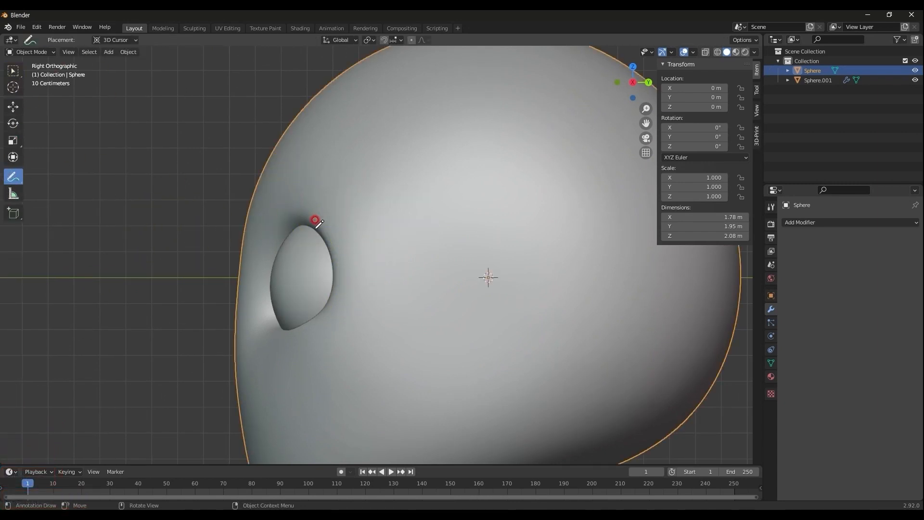
drag(316, 228, 354, 274)
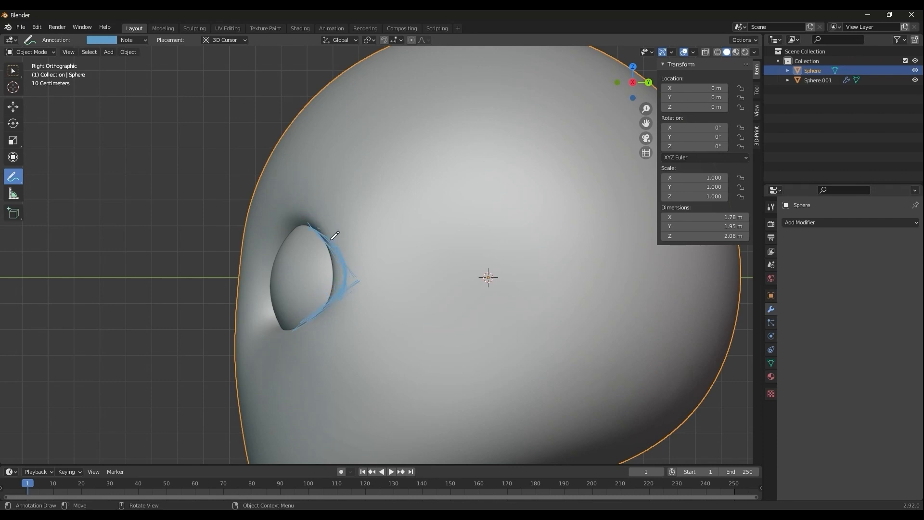
key(ctrl+z)
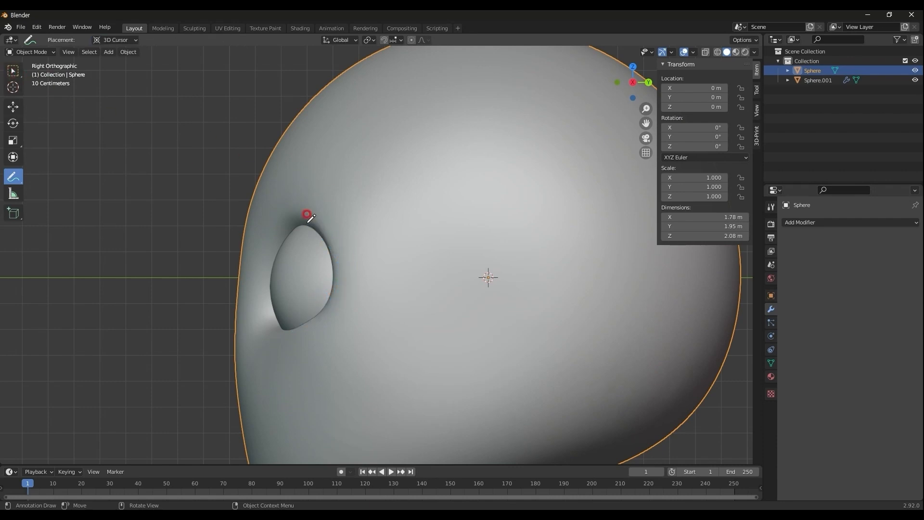
click(13, 77)
Return to Sculpt Mode and adjust the outer edge of the eye opening from the side with Elastic Deform
key(ctrl+Tab)
click(359, 269)
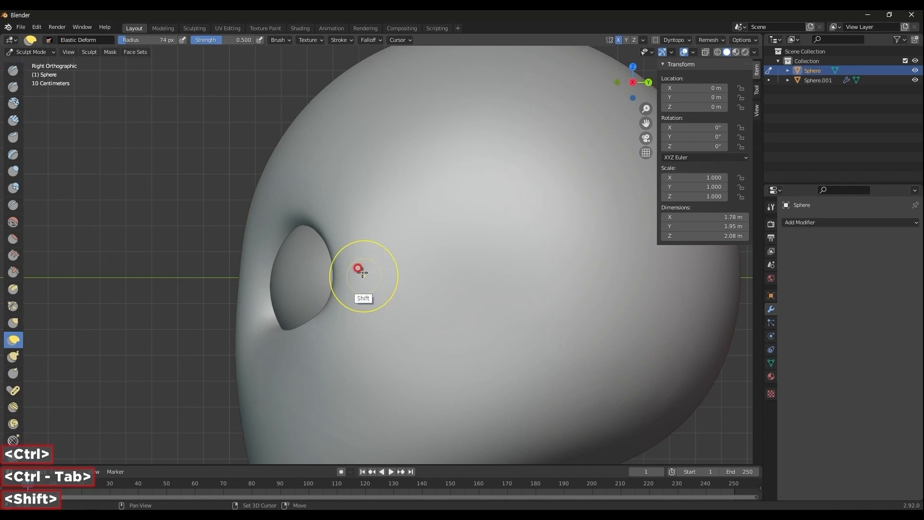
ctrl+middle_drag(366, 281, 349, 289)
mouse_move(340, 277)
mouse_down()
mouse_move(353, 283)
mouse_move(347, 302)
mouse_up()
mouse_move(346, 303)
ctrl+middle_down()
mouse_move(351, 320)
mouse_move(412, 304)
mouse_move(477, 305)
mouse_move(485, 316)
mouse_move(417, 346)
mouse_move(434, 318)
ctrl+middle_up()
Enlarge the Elastic Deform brush and pull the top and upper sides of the skull outward from the front view
key(1)
mouse_move(433, 318)
ctrl+middle_down()
mouse_move(438, 296)
mouse_move(447, 300)
ctrl+middle_up()
shift+middle_drag(447, 300, 431, 318)
ctrl+middle_drag(431, 317, 425, 266)
mouse_move(425, 266)
shift+middle_down()
mouse_move(441, 281)
mouse_move(458, 260)
shift+middle_up()
ctrl+middle_drag(458, 260, 446, 236)
key(bracketright)
key(bracketright)
key(bracketright)
key(bracketright)
key(bracketright)
key(bracketright)
key(bracketright)
key(bracketright)
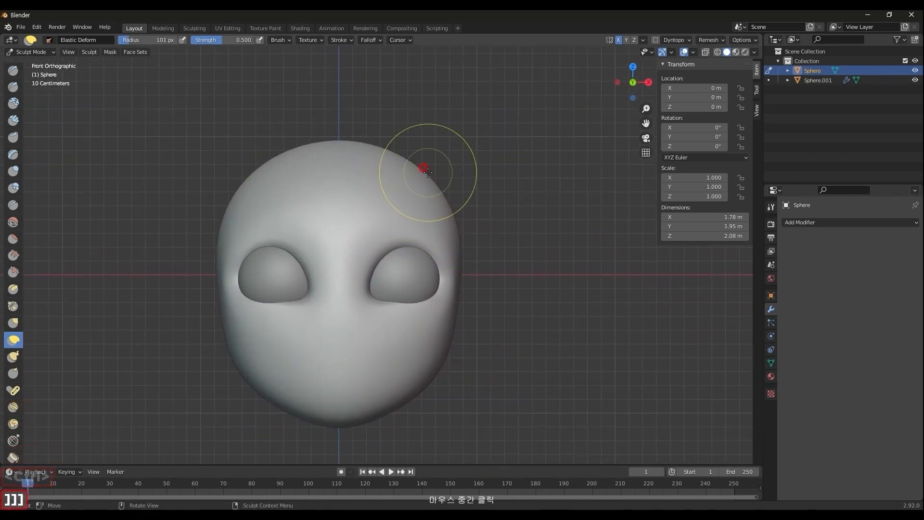
mouse_move(379, 149)
mouse_down()
mouse_move(391, 138)
mouse_move(429, 157)
mouse_move(444, 182)
mouse_up()
drag(370, 138, 368, 130)
mouse_move(488, 188)
ctrl+middle_down()
mouse_move(472, 302)
mouse_move(369, 309)
mouse_move(463, 310)
ctrl+middle_up()
key(KP_1)
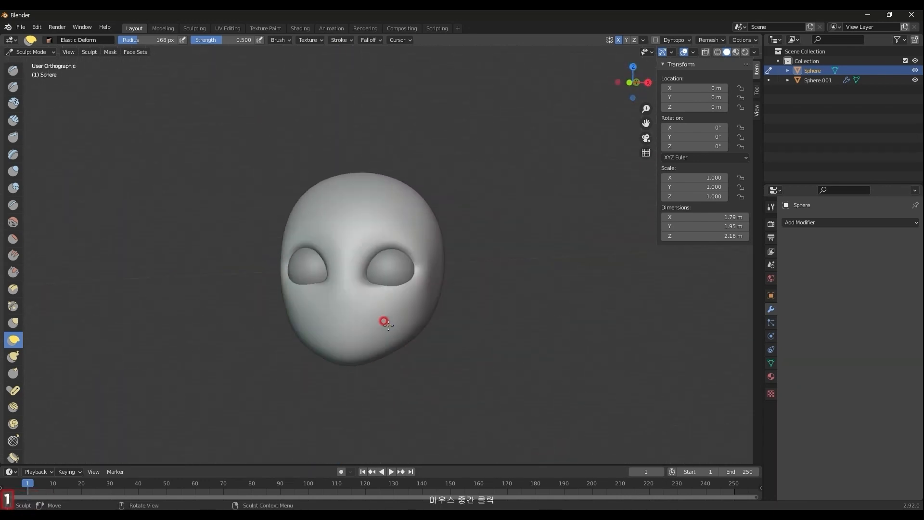
Fill out the forehead and crown from the right side view with Elastic Deform
key(KP_3)
ctrl+middle_drag(427, 199, 429, 197)
shift+middle_drag(429, 196, 415, 220)
mouse_move(459, 203)
mouse_down()
mouse_move(475, 203)
mouse_move(511, 233)
mouse_move(521, 257)
mouse_up()
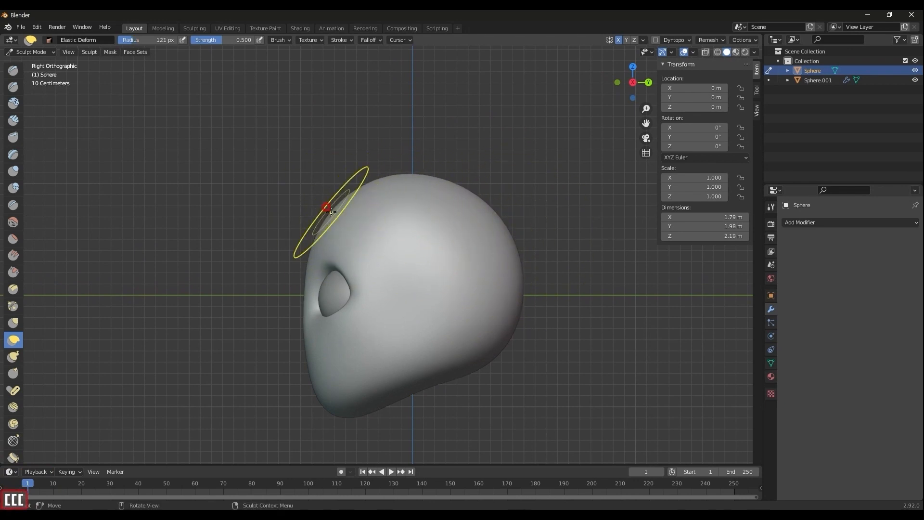
mouse_move(307, 253)
mouse_down()
mouse_move(306, 265)
mouse_move(302, 253)
mouse_up()
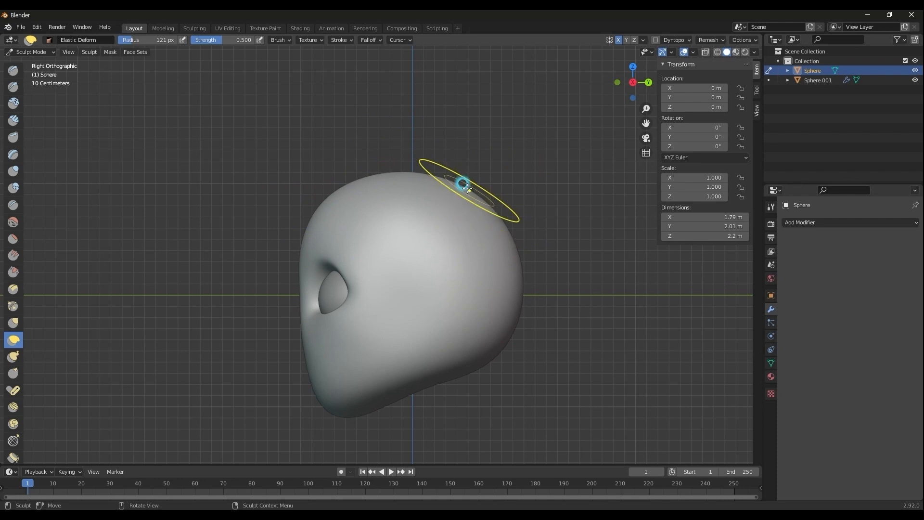
mouse_move(444, 174)
mouse_down()
mouse_move(407, 160)
mouse_move(353, 184)
mouse_up()
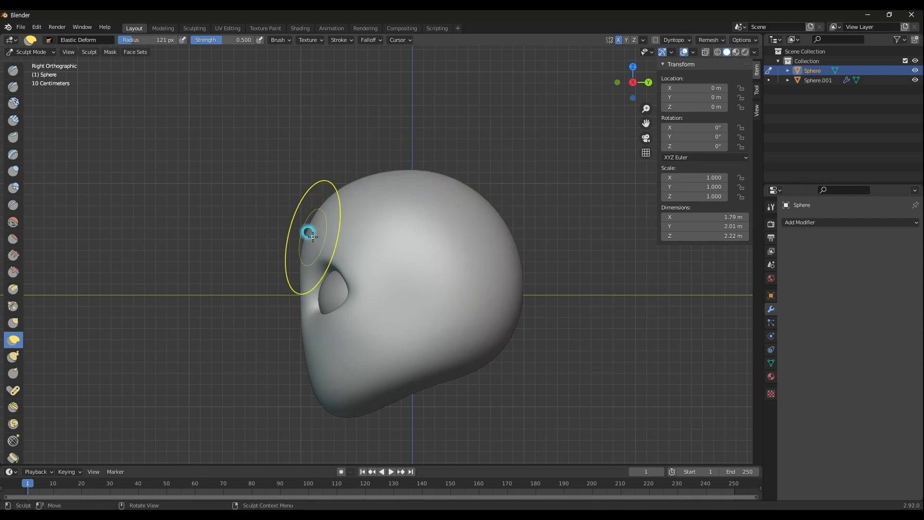
Reduce the Elastic Deform radius to 97 px, push in the nose bridge between the eyes and round the upper forehead
shift+middle_drag(337, 311, 374, 270)
ctrl+middle_drag(374, 270, 350, 236)
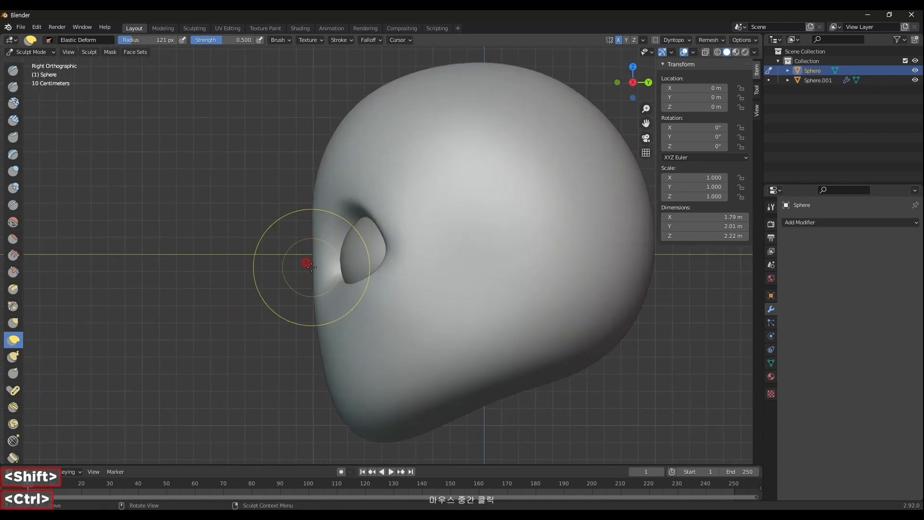
key(bracketleft)
key(bracketleft)
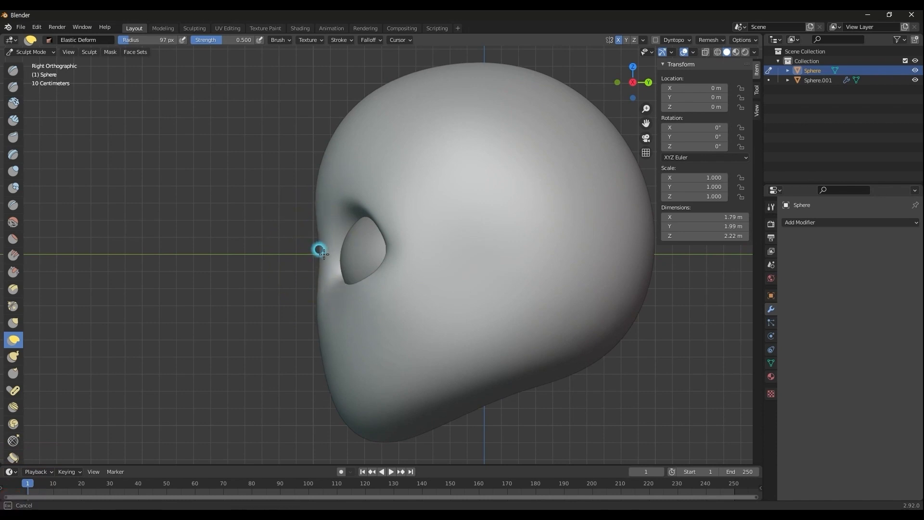
ctrl+middle_drag(458, 190, 486, 210)
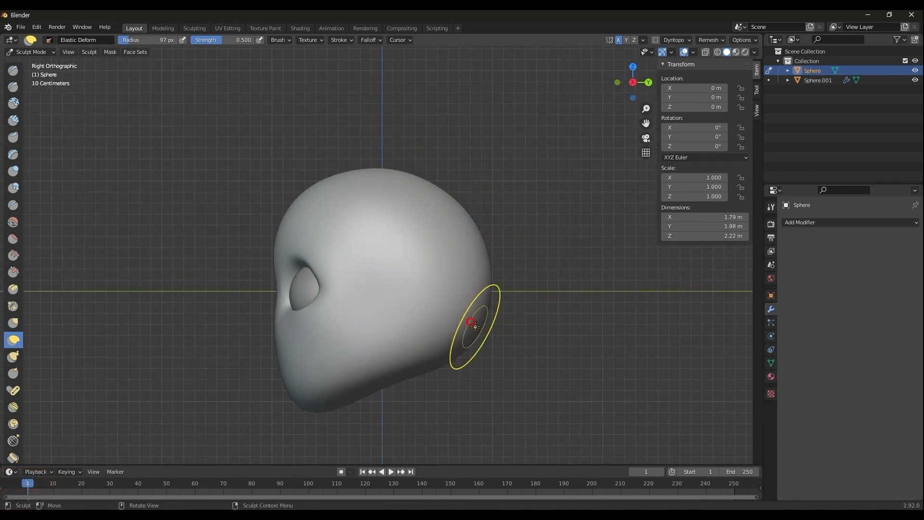
drag(343, 174, 310, 189)
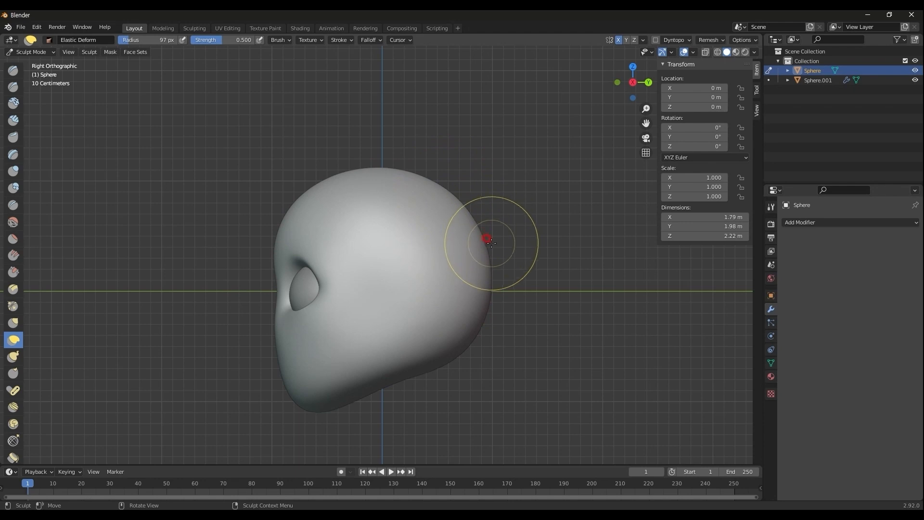
Reshape the area beside the nose bridge around the inner eye corners with Elastic Deform from angled views
middle_drag(458, 351, 419, 291)
key(1)
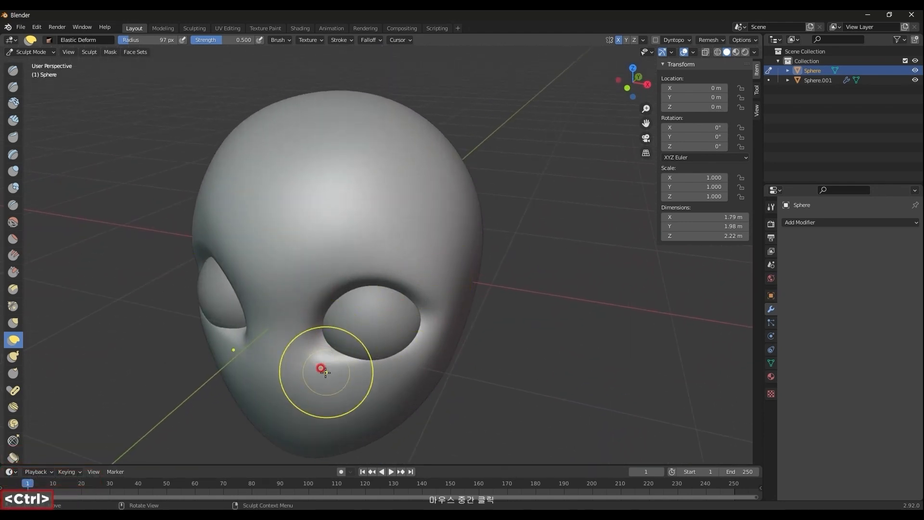
mouse_move(408, 330)
shift+middle_down()
mouse_move(384, 304)
mouse_move(413, 289)
mouse_move(389, 324)
shift+middle_up()
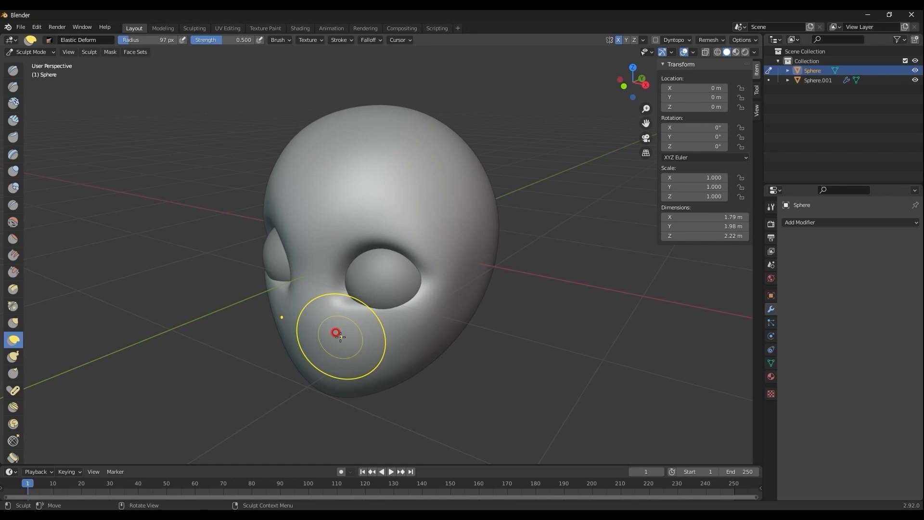
mouse_move(442, 310)
middle_down()
mouse_move(391, 330)
mouse_move(415, 291)
mouse_move(474, 280)
middle_up()
mouse_move(475, 279)
ctrl+middle_down()
mouse_move(411, 373)
mouse_move(399, 332)
mouse_move(324, 303)
mouse_move(320, 268)
mouse_move(400, 275)
mouse_move(376, 285)
ctrl+middle_up()
mouse_move(377, 285)
ctrl+middle_down()
mouse_move(385, 265)
mouse_move(360, 304)
ctrl+middle_up()
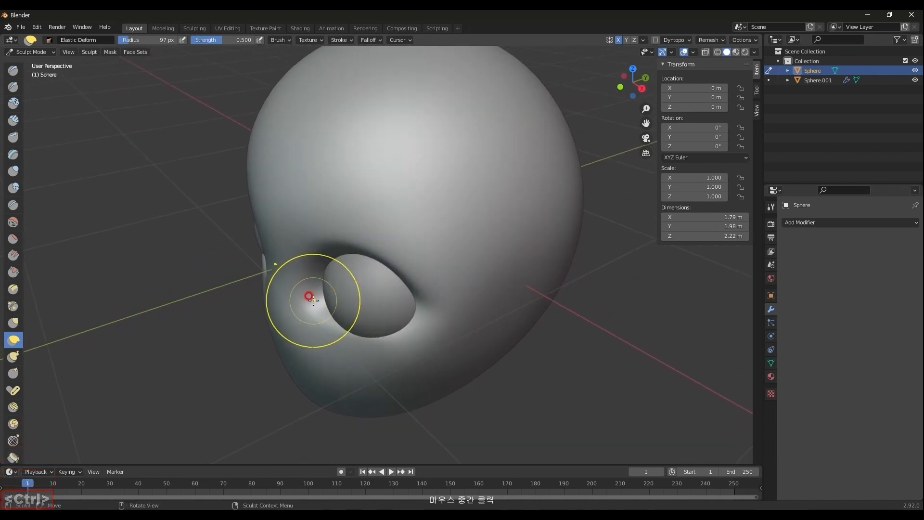
drag(313, 301, 334, 288)
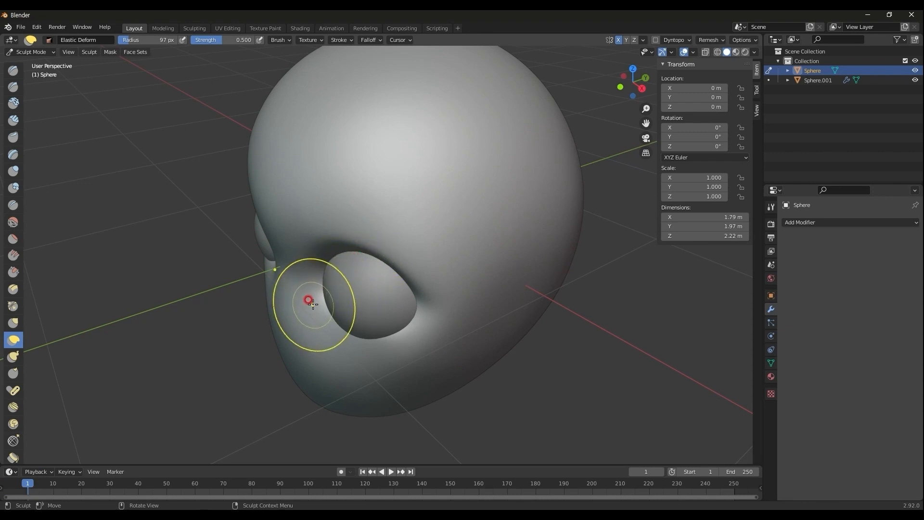
Reduce the Elastic Deform radius to 70 px and refine the inner corners, upper lids and outer lower lids from the front
middle_drag(328, 294, 447, 194)
key(KP_1)
shift+middle_drag(413, 271, 407, 283)
ctrl+middle_drag(407, 283, 421, 243)
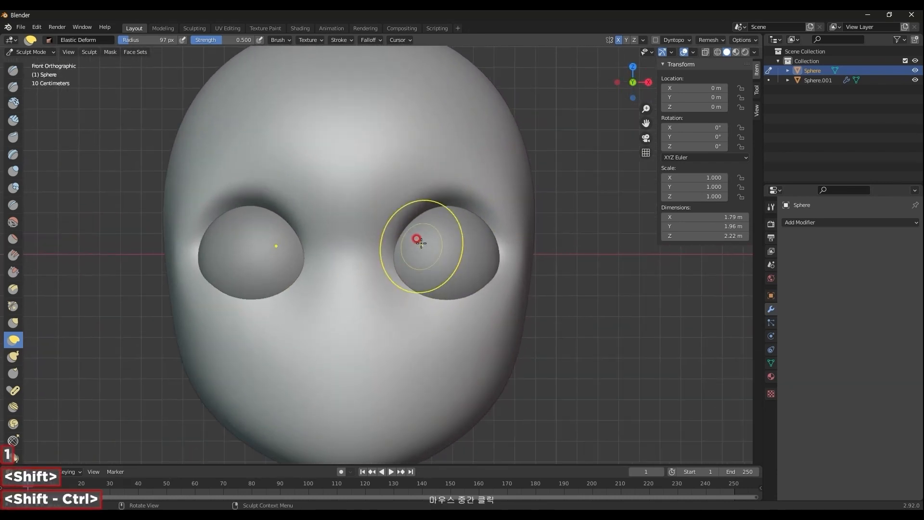
key(bracketleft)
key(bracketleft)
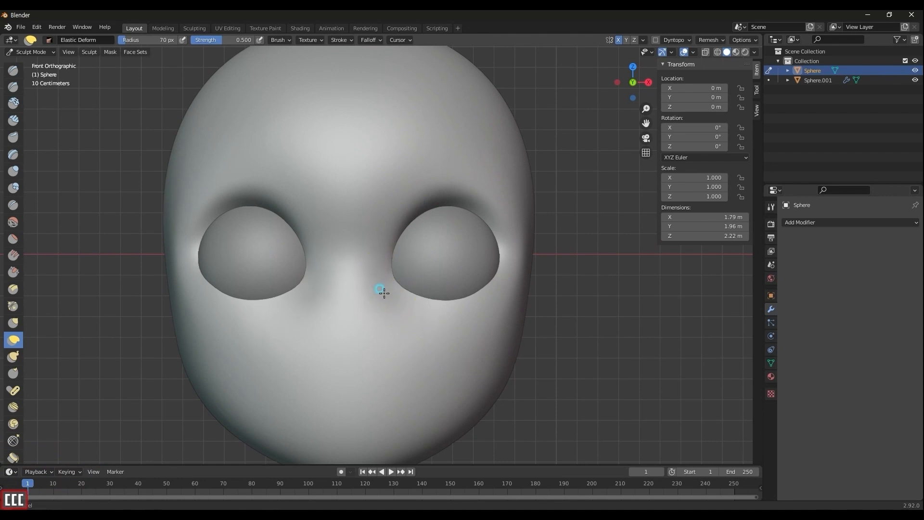
drag(387, 246, 434, 206)
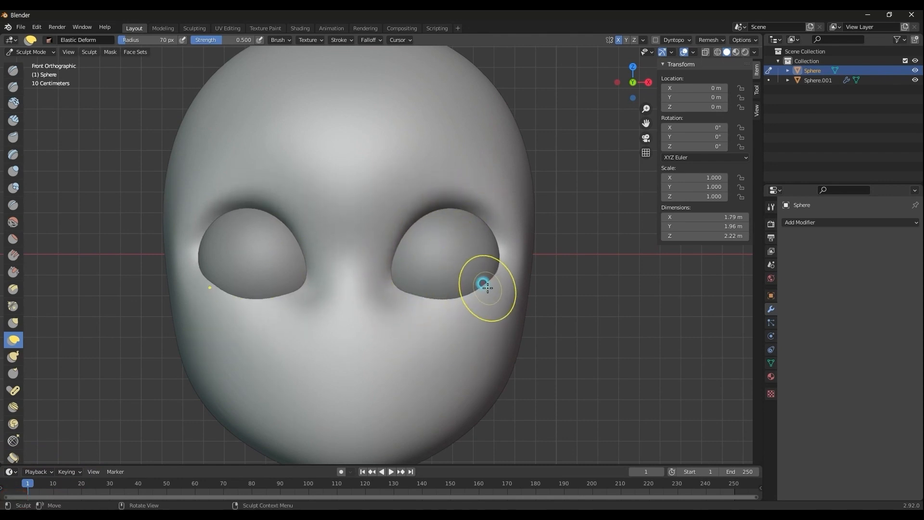
drag(487, 298, 489, 303)
middle_drag(447, 305, 415, 217)
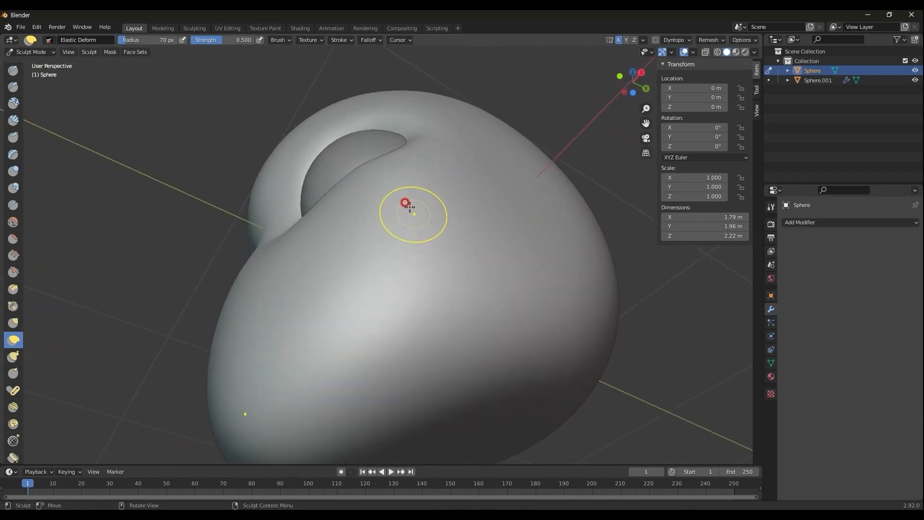
middle_drag(373, 219, 469, 310)
Switch to Object Mode and move the eyeballs back along Y to about -0.451 m and up along Z to about 0.022 m
key(1)
ctrl+middle_drag(469, 310, 436, 295)
key(3)
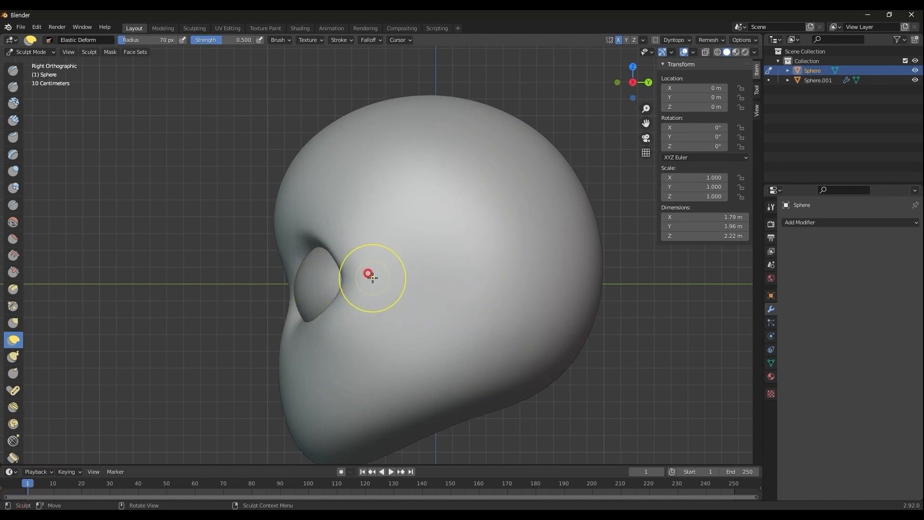
key(ctrl+Tab)
click(290, 299)
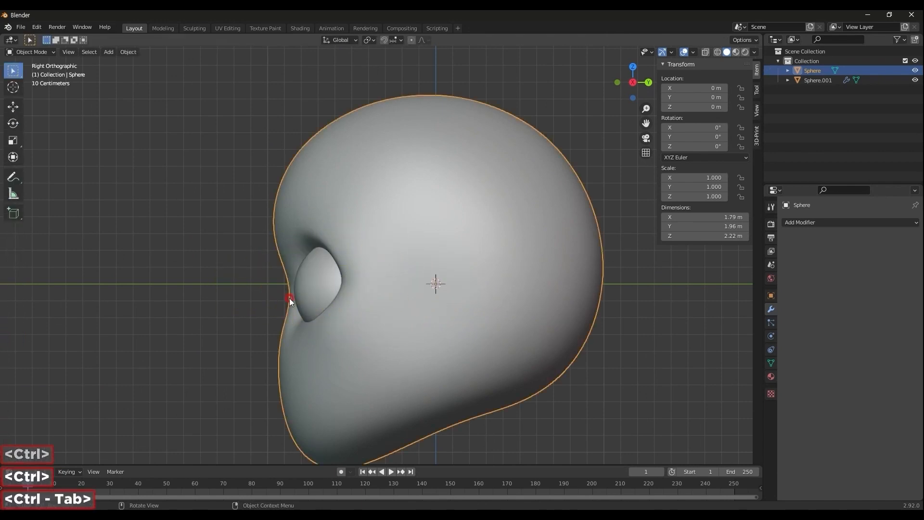
click(357, 276)
key(g)
key(y)
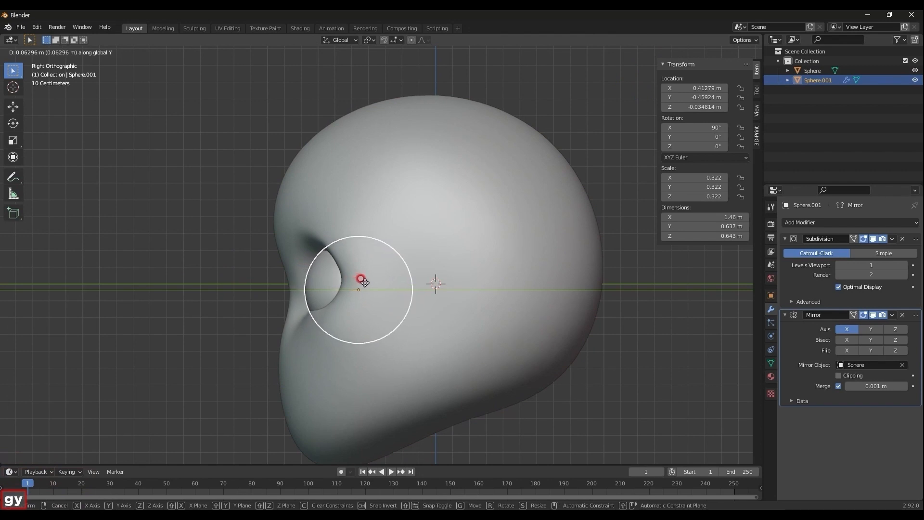
click(366, 284)
key(g)
key(z)
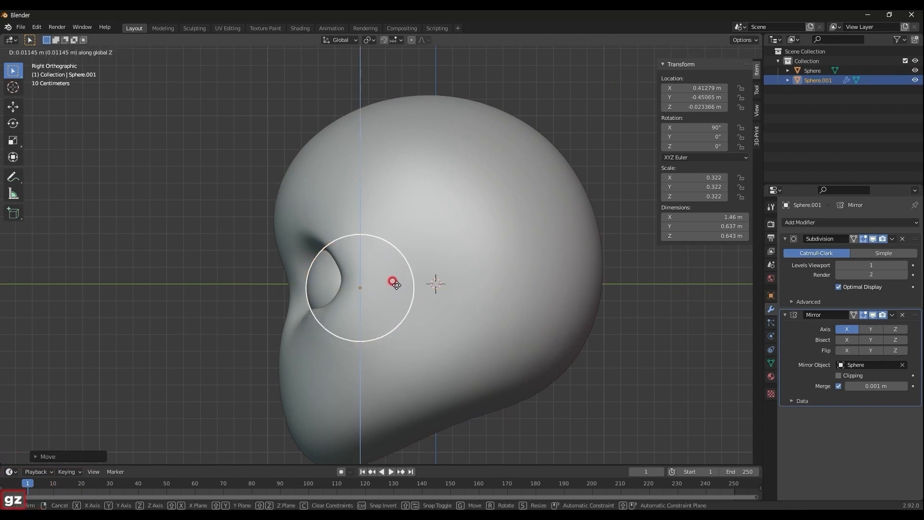
click(395, 273)
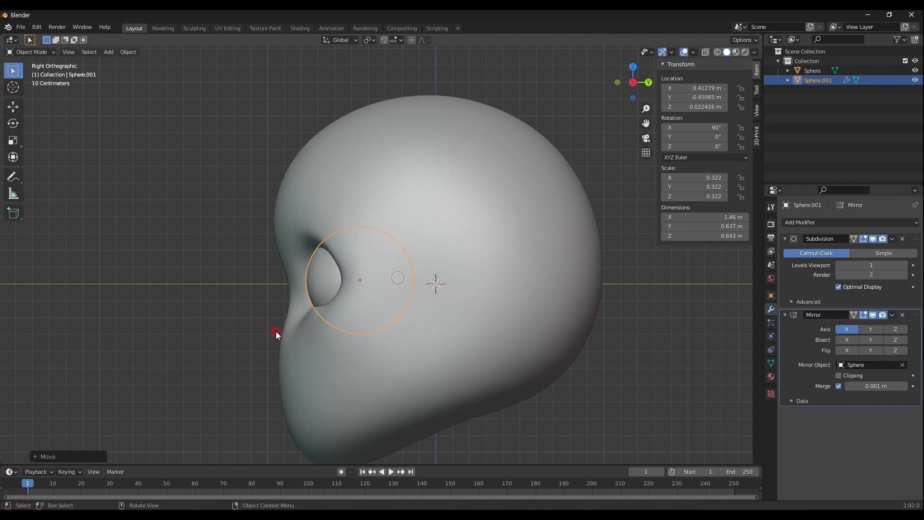
Reselect the head, return to Sculpt Mode and adjust the lower lid edges with Elastic Deform
click(276, 331)
middle_drag(395, 333, 430, 309)
key(KP_1)
click(447, 344)
middle_drag(427, 304, 413, 333)
ctrl+middle_drag(417, 330, 462, 253)
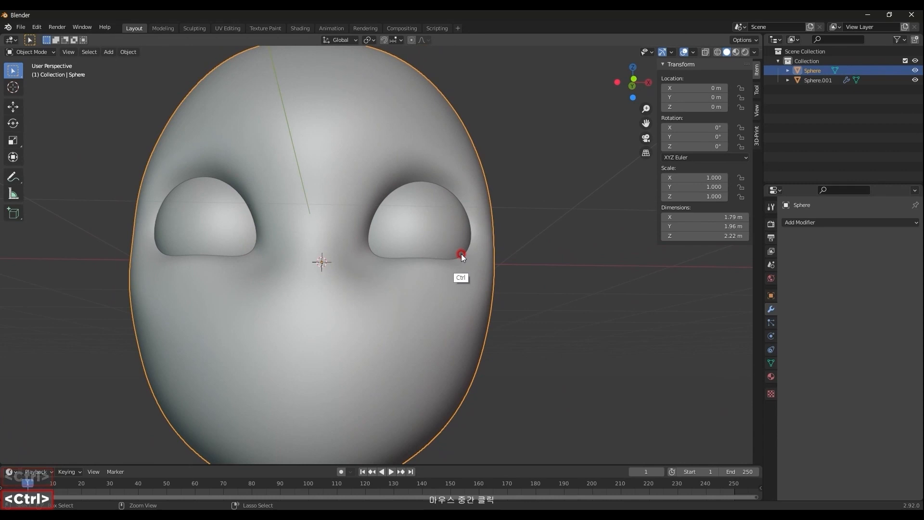
key(ctrl+Tab)
mouse_move(488, 298)
middle_down()
mouse_move(448, 385)
mouse_move(455, 297)
middle_up()
ctrl+middle_drag(454, 297, 457, 293)
mouse_move(455, 293)
mouse_down()
mouse_move(420, 322)
mouse_move(432, 309)
mouse_up()
Adjust the upper lid contour and its outer end from below with Elastic Deform
middle_drag(431, 309, 412, 241)
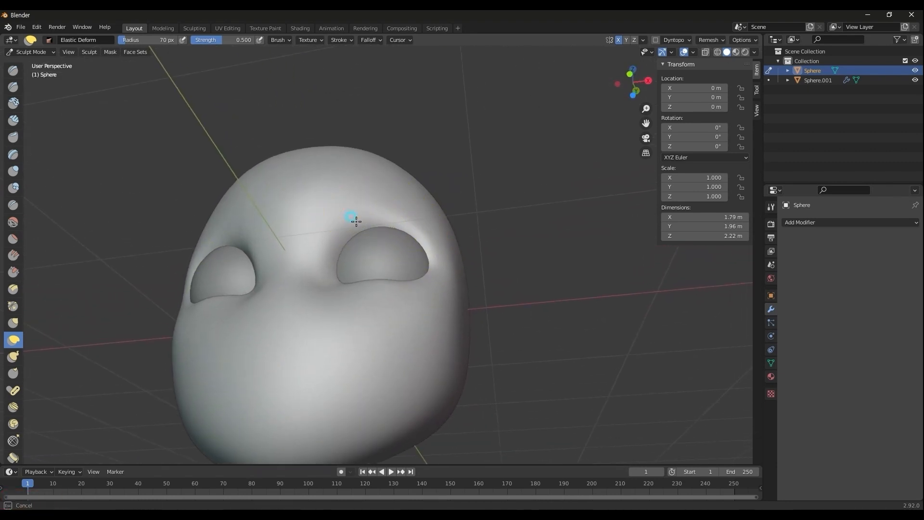
drag(373, 223, 349, 230)
middle_drag(394, 269, 393, 274)
drag(425, 241, 429, 239)
Carve the inner sockets along the nose bridge and under the brows with the Draw brush at 63 px radius
key(1)
mouse_move(427, 310)
ctrl+middle_down()
mouse_move(467, 254)
mouse_move(382, 192)
ctrl+middle_up()
key(x)
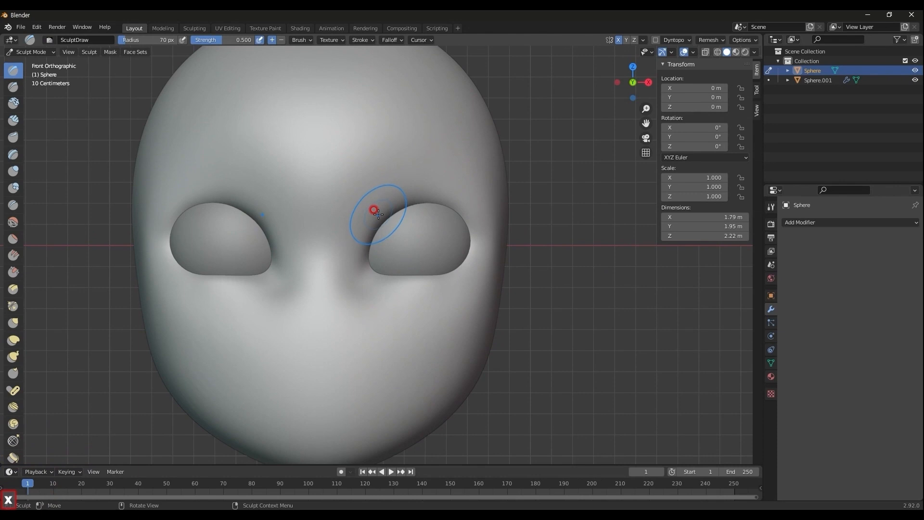
shift+middle_drag(403, 210, 408, 231)
ctrl+middle_drag(408, 231, 415, 225)
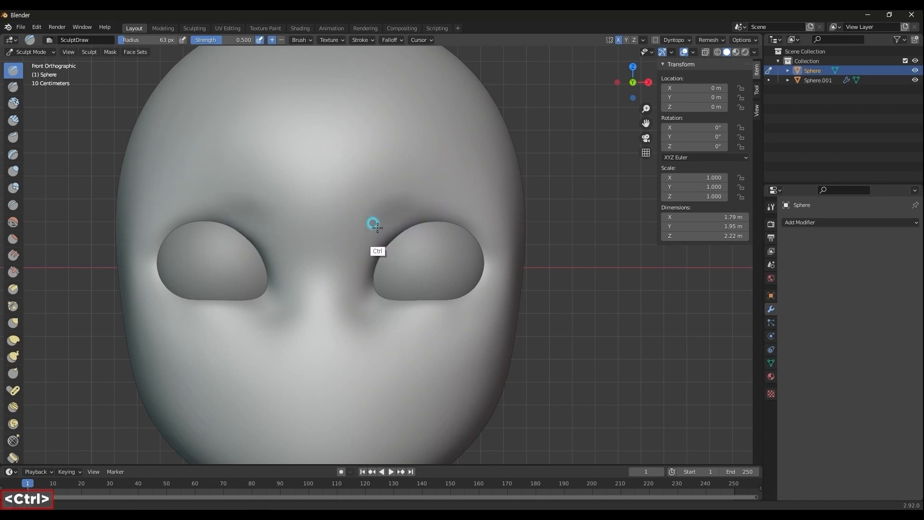
ctrl+drag(344, 274, 388, 238)
key(ctrl+z)
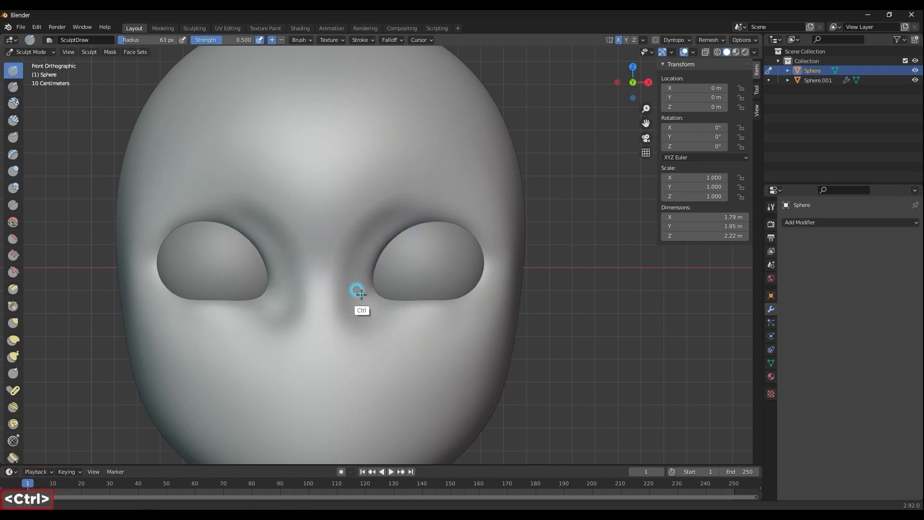
ctrl+drag(387, 223, 363, 283)
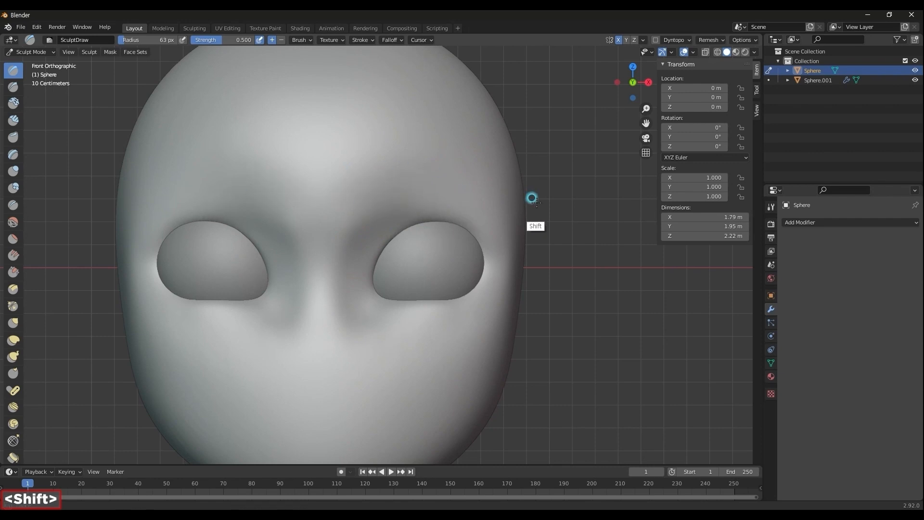
Build up the brow ridge above the eyes with the Draw brush and smooth it into the forehead
ctrl+middle_drag(486, 246, 455, 225)
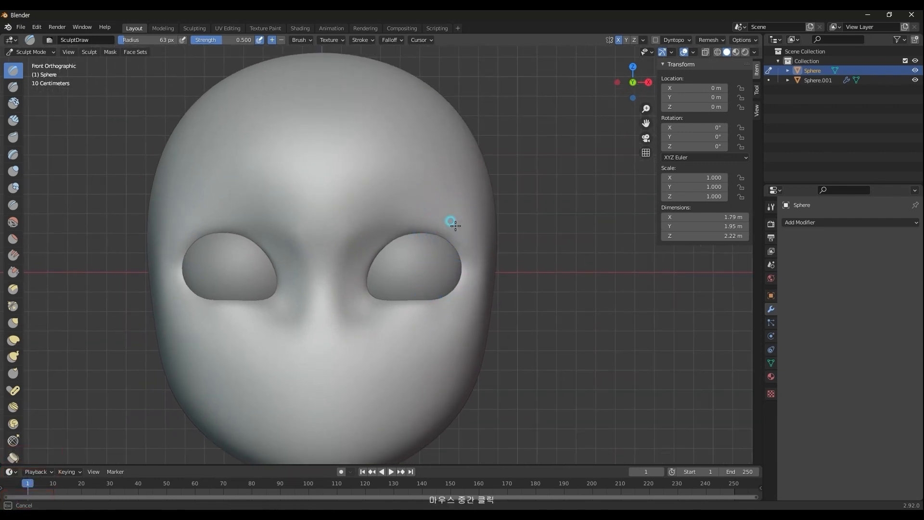
drag(431, 204, 364, 207)
drag(461, 215, 365, 191)
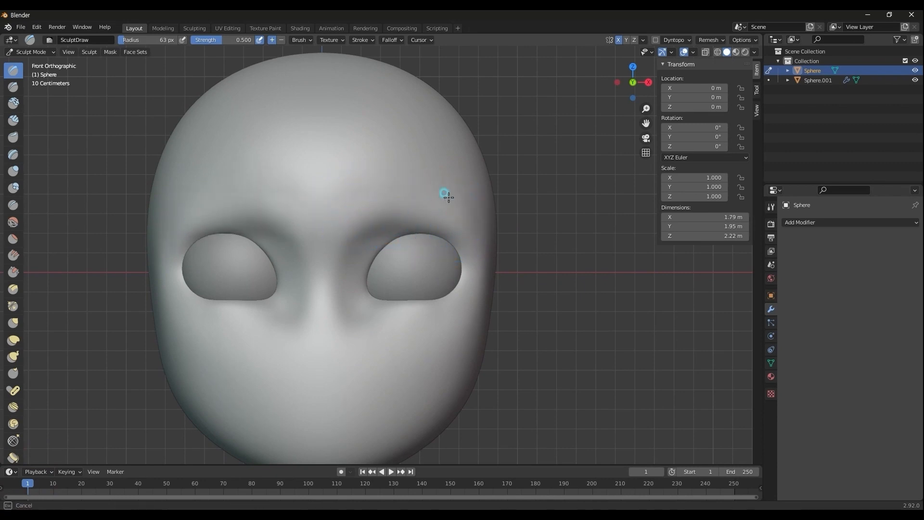
shift+drag(420, 200, 347, 186)
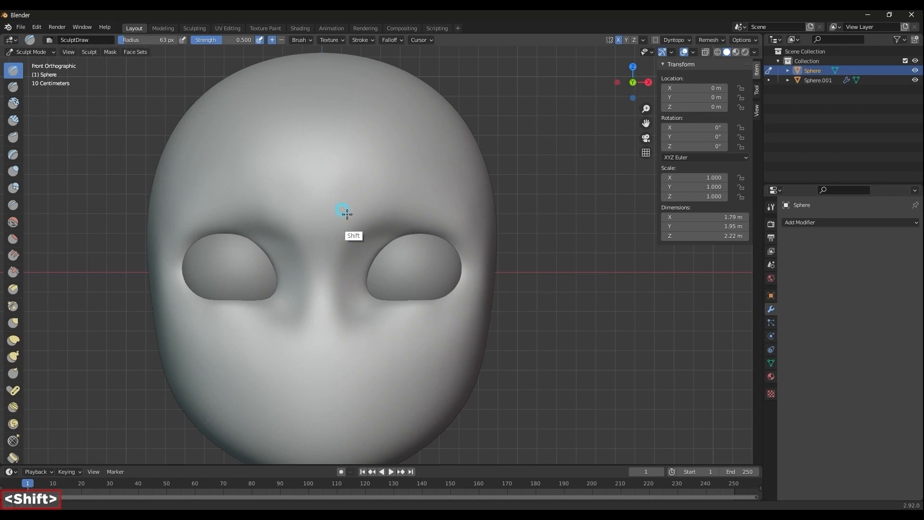
mouse_move(441, 214)
shift+mouse_down()
mouse_move(405, 206)
mouse_move(382, 181)
shift+mouse_up()
shift+drag(419, 207, 450, 217)
drag(377, 204, 423, 207)
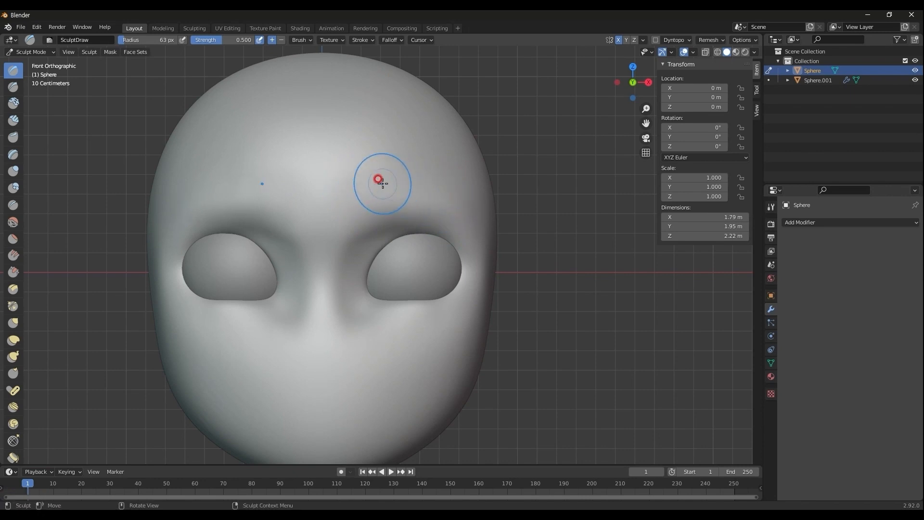
mouse_move(374, 180)
mouse_down()
mouse_move(452, 201)
mouse_move(406, 197)
mouse_up()
mouse_move(340, 190)
shift+mouse_down()
mouse_move(395, 183)
mouse_move(428, 195)
shift+mouse_up()
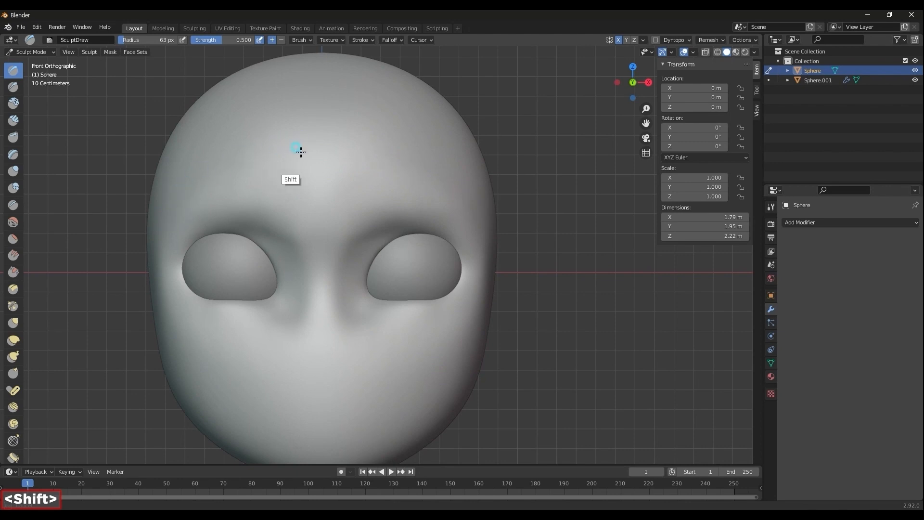
Deepen the hollows from the inner brows down beside the nose bridge, and smooth the brow and forehead
ctrl+middle_drag(373, 225, 410, 265)
mouse_move(388, 232)
ctrl+mouse_down()
mouse_move(377, 228)
mouse_move(348, 251)
mouse_move(345, 269)
mouse_move(343, 255)
mouse_move(333, 306)
ctrl+mouse_up()
mouse_move(327, 270)
shift+mouse_down()
mouse_move(365, 201)
mouse_move(469, 204)
shift+mouse_up()
mouse_move(379, 204)
shift+mouse_down()
mouse_move(523, 232)
mouse_move(339, 210)
shift+mouse_up()
mouse_move(378, 179)
shift+mouse_down()
mouse_move(378, 139)
mouse_move(377, 179)
mouse_move(315, 165)
shift+mouse_up()
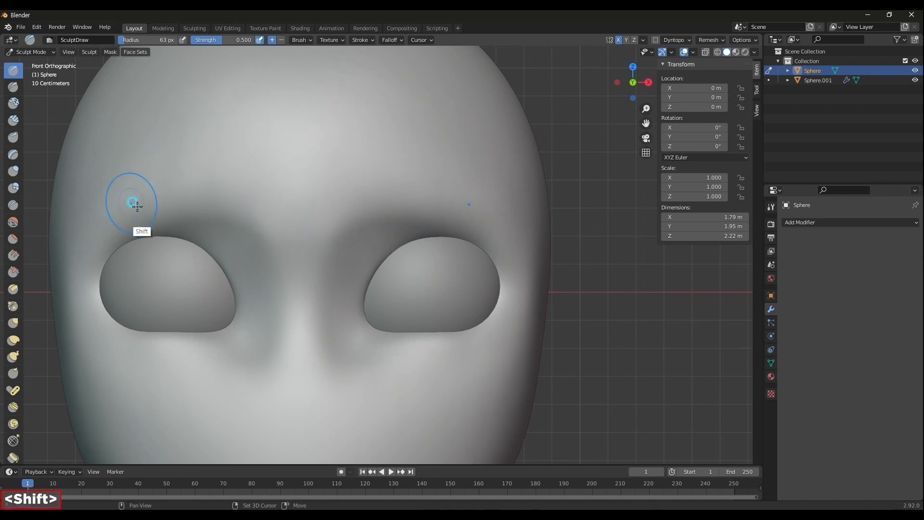
ctrl+middle_drag(128, 185, 403, 334)
mouse_move(334, 309)
middle_down()
mouse_move(355, 288)
mouse_move(351, 301)
mouse_move(442, 289)
middle_up()
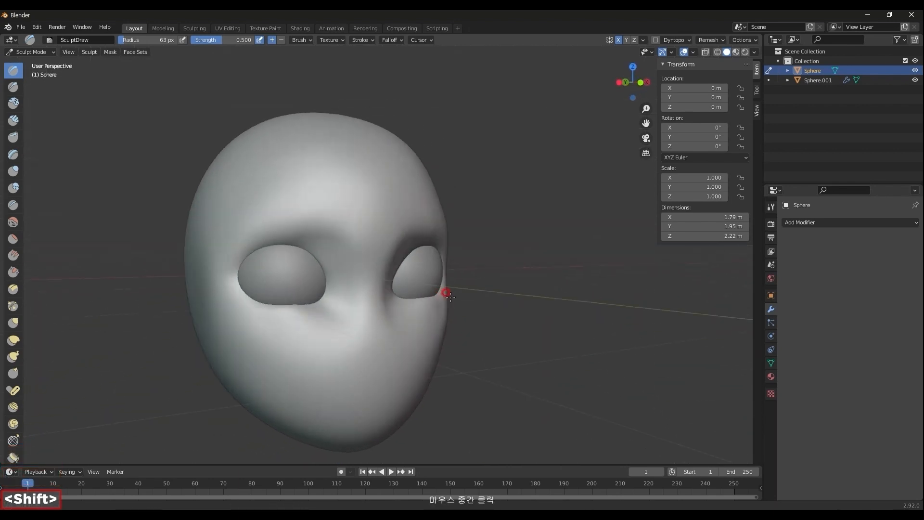
Examine the head's overall shape from the front, the side and three-quarter angles on both sides
middle_drag(352, 310, 437, 289)
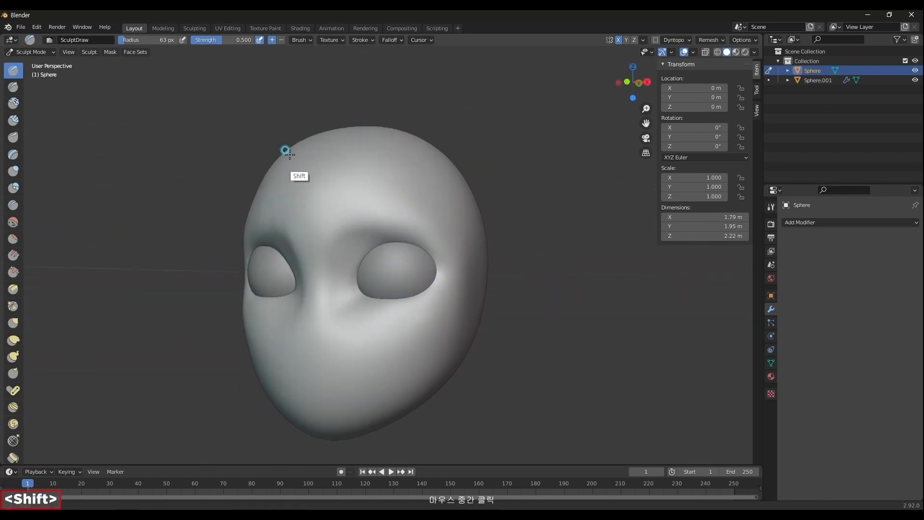
middle_drag(235, 196, 405, 238)
key(1)
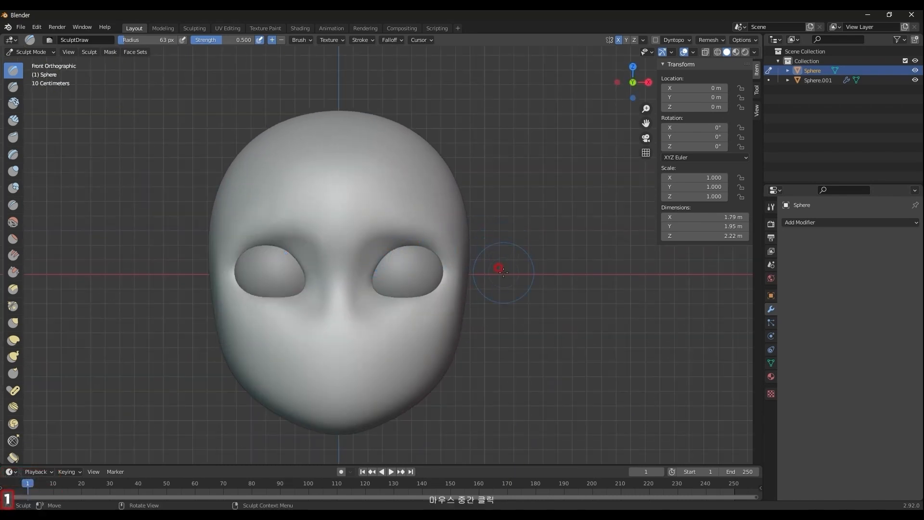
key(3)
key(1)
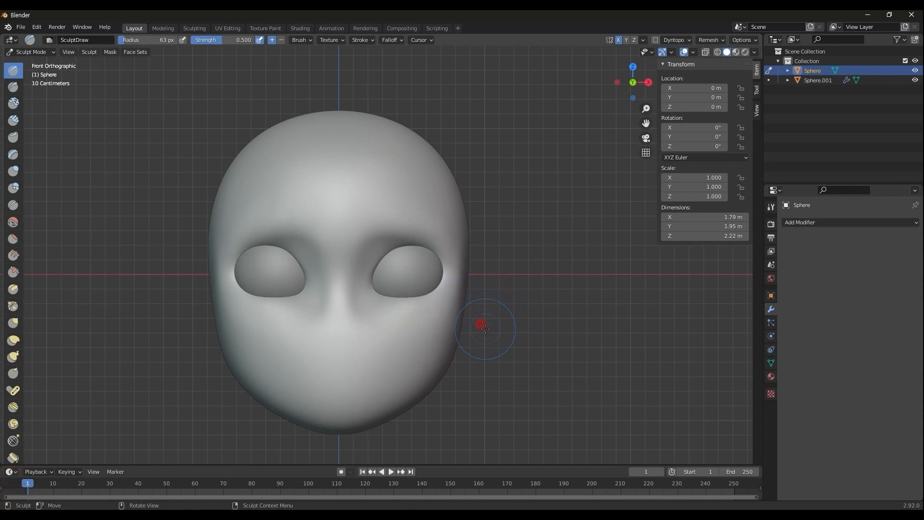
key(6)
key(6)
key(6)
key(4)
key(4)
key(4)
key(4)
key(4)
key(6)
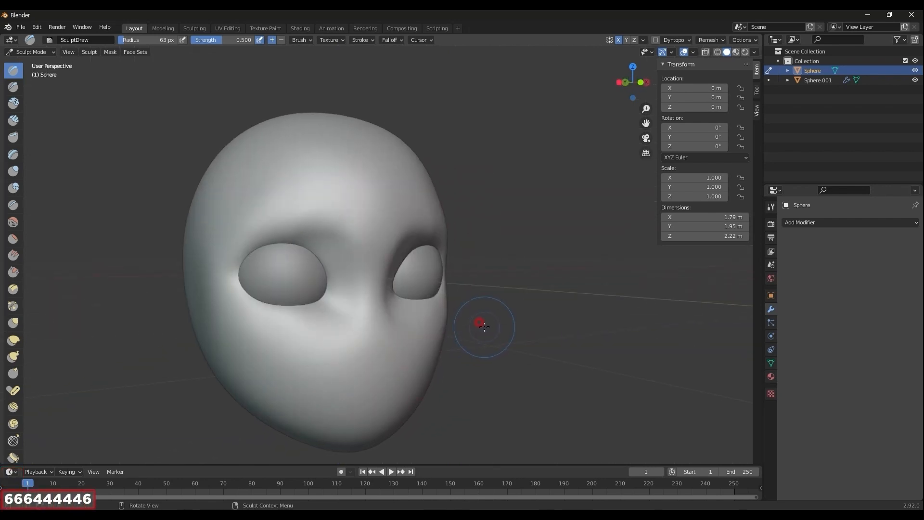
key(6)
key(6)
key(6)
key(5)
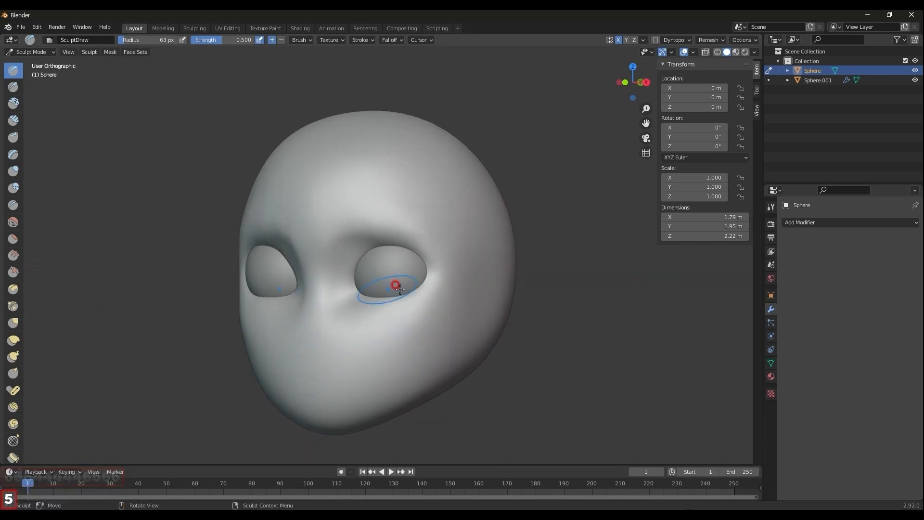
shift+middle_drag(432, 319, 445, 295)
ctrl+middle_drag(444, 294, 393, 326)
ctrl+shift+middle_drag(393, 326, 395, 318)
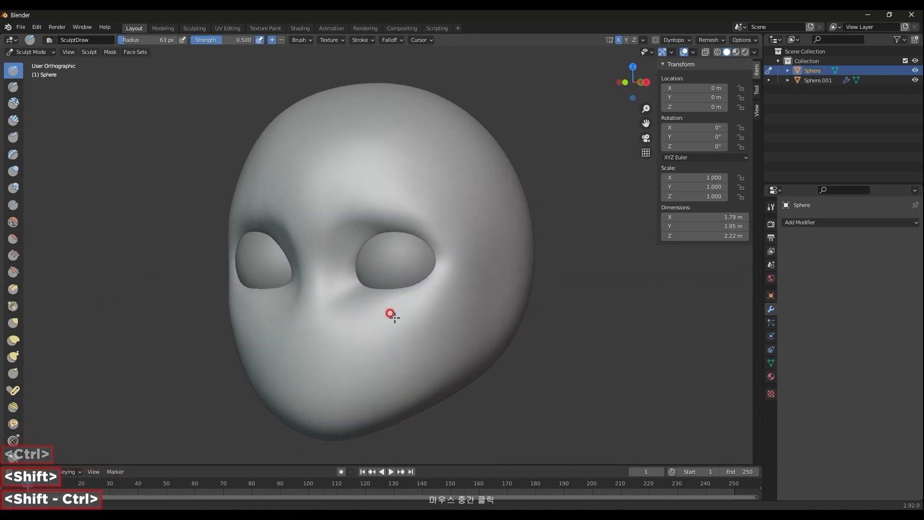
key(6)
key(4)
key(6)
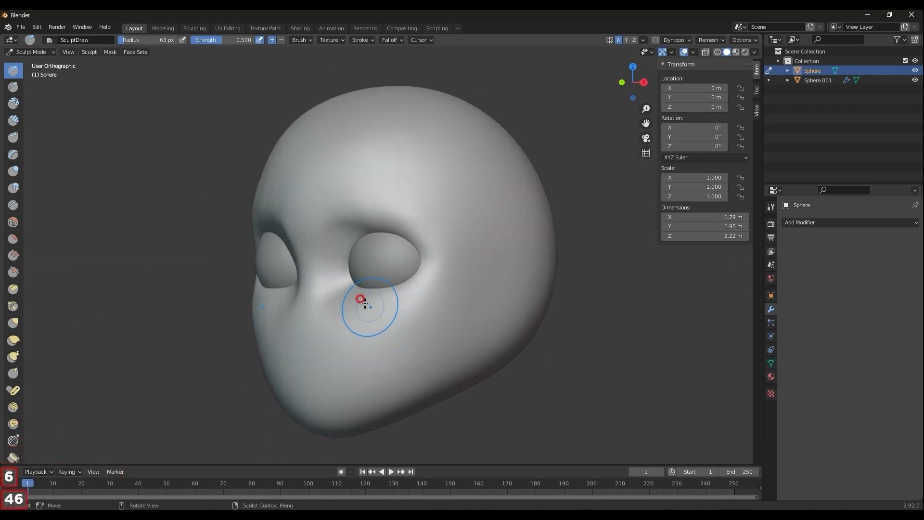
Round out the forehead and upper skull with Elastic Deform at 94 px radius
click(13, 340)
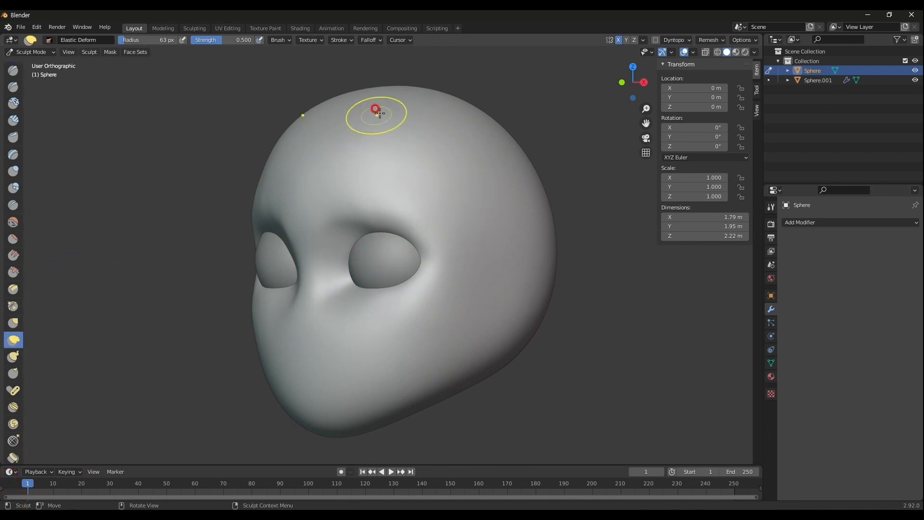
key(bracketright)
key(bracketright)
key(bracketright)
drag(256, 160, 254, 161)
drag(256, 186, 250, 183)
mouse_move(277, 139)
mouse_down()
mouse_move(295, 109)
mouse_move(333, 88)
mouse_up()
mouse_move(266, 162)
mouse_down()
mouse_move(256, 159)
mouse_move(289, 113)
mouse_move(372, 81)
mouse_move(324, 93)
mouse_up()
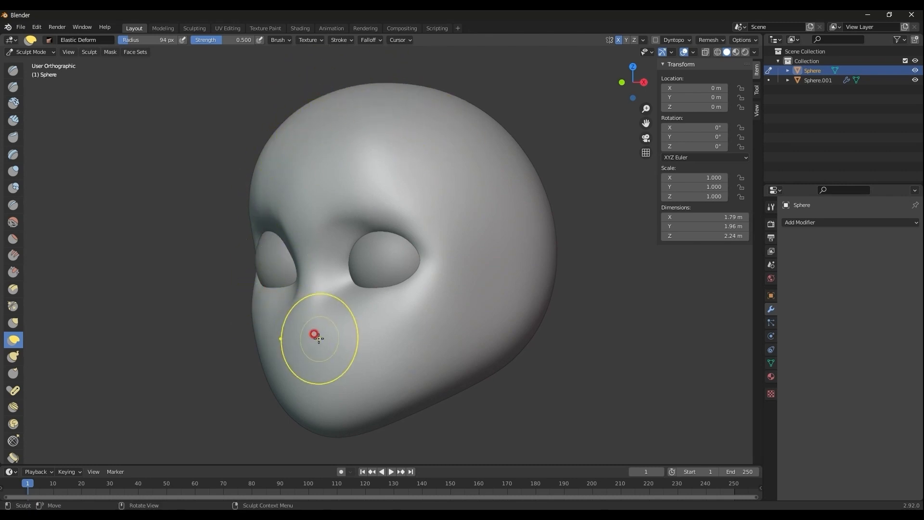
Pull the lower face outward around the cheek and mouth area, and adjust the rear jaw line with Elastic Deform
mouse_move(254, 327)
mouse_down()
mouse_move(249, 345)
mouse_move(246, 319)
mouse_up()
mouse_move(261, 366)
mouse_down()
mouse_move(252, 368)
mouse_move(257, 380)
mouse_up()
drag(251, 315, 245, 322)
drag(262, 372, 255, 377)
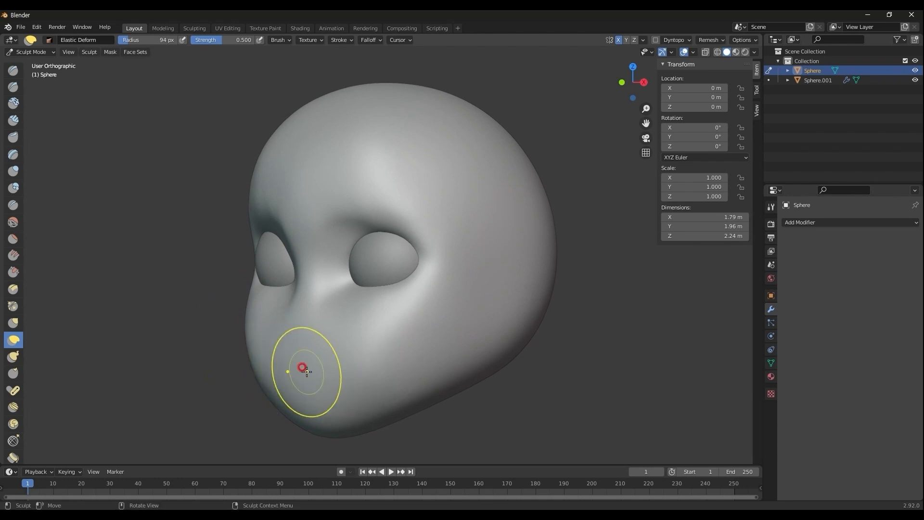
drag(458, 397, 458, 390)
drag(479, 383, 485, 378)
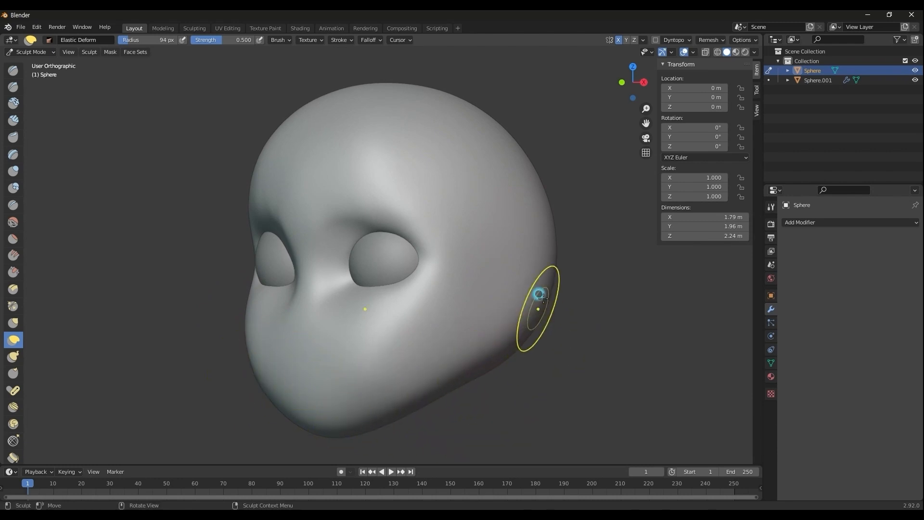
Push the forehead in slightly from the opposite three-quarter angle and check the head from the front
mouse_move(539, 146)
middle_down()
mouse_move(462, 262)
mouse_move(543, 283)
mouse_move(524, 262)
mouse_move(481, 303)
mouse_move(506, 241)
mouse_move(463, 178)
middle_up()
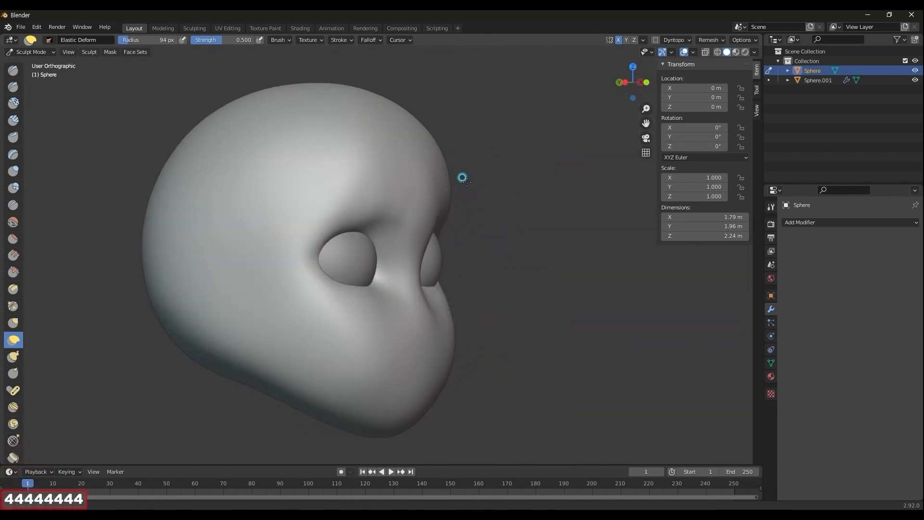
mouse_move(458, 158)
mouse_down()
mouse_move(442, 155)
mouse_move(440, 167)
mouse_up()
middle_drag(458, 205, 375, 226)
middle_drag(446, 169, 411, 208)
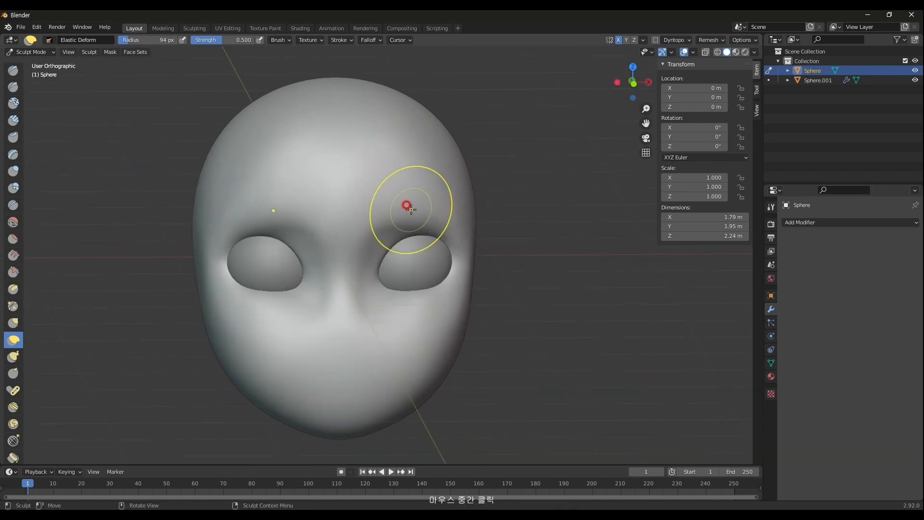
key(KP_1)
Smooth the forehead above the brows from the front with the Draw brush's smoothing at 94 px radius
key(x)
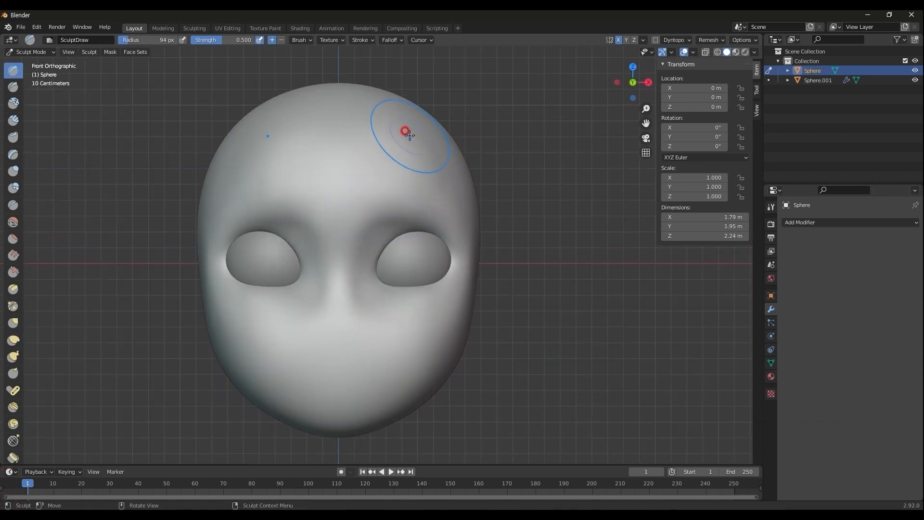
key(shift)
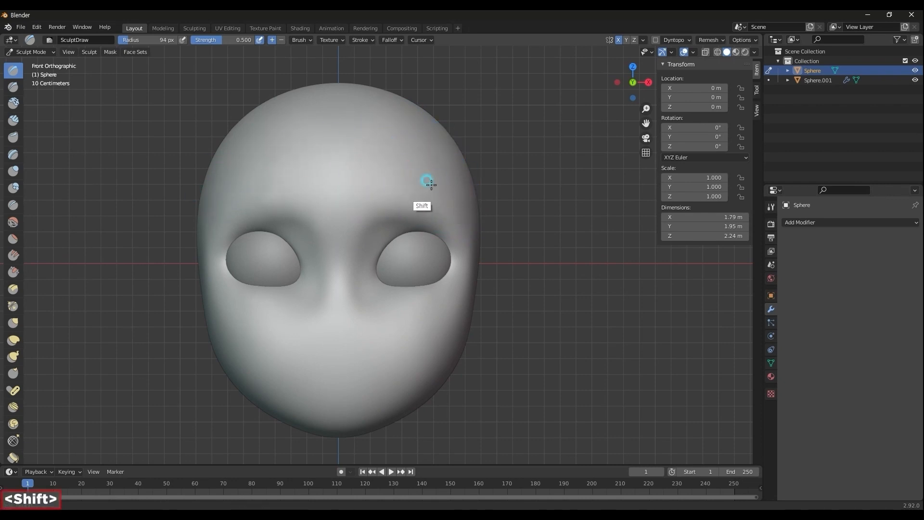
shift+middle_drag(476, 309, 423, 285)
middle_drag(340, 247, 413, 309)
Build up a rounded nose below the bridge at the face's centre with the Draw brush at 66 px radius
key(1)
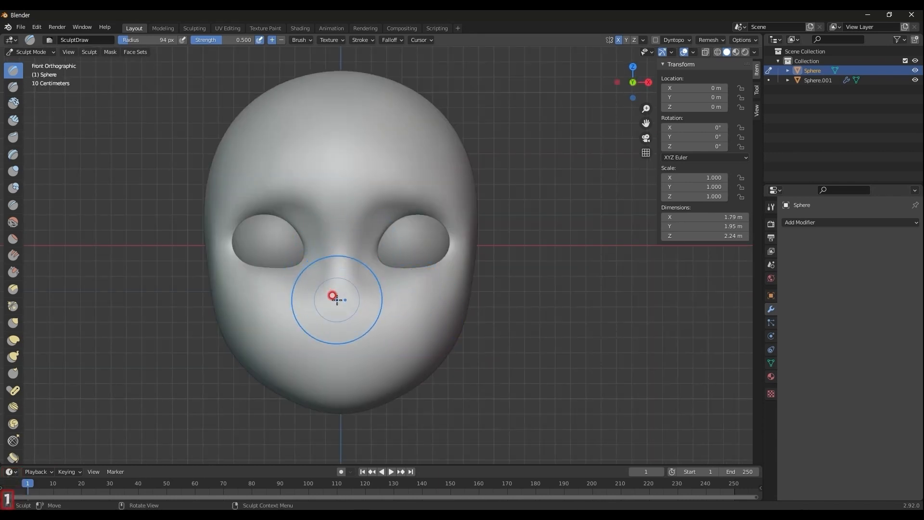
ctrl+middle_drag(354, 313, 337, 303)
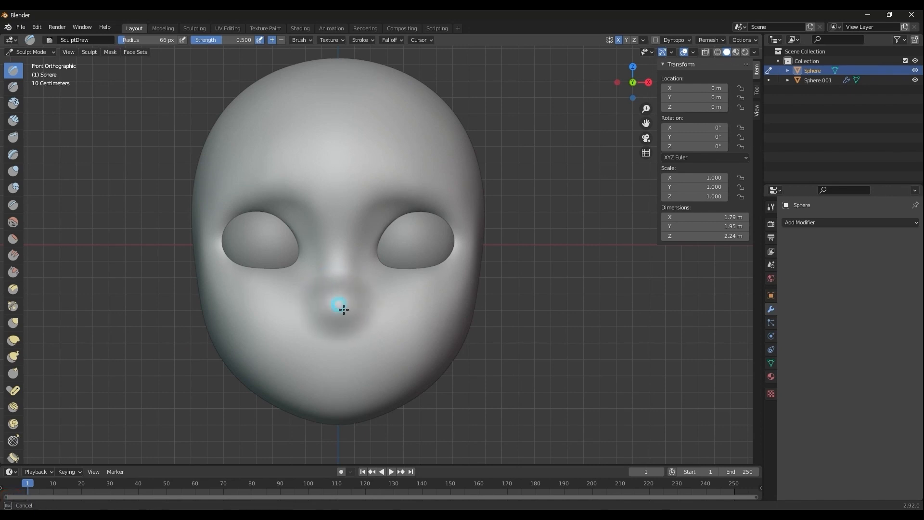
middle_drag(423, 268, 324, 292)
key(ctrl+z)
key(1)
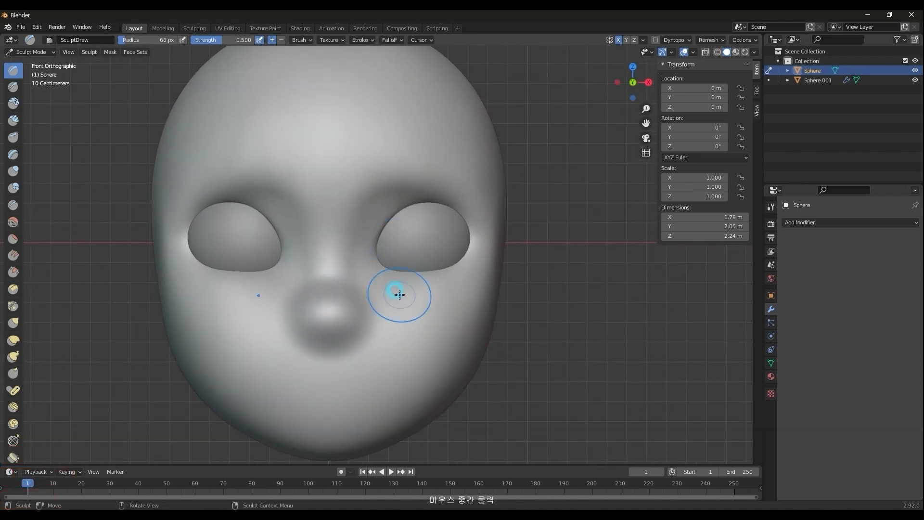
middle_drag(384, 294, 371, 342)
key(KP_1)
key(KP_3)
middle_drag(394, 249, 524, 304)
key(KP_1)
ctrl+middle_drag(465, 312, 164, 275)
middle_drag(408, 317, 368, 324)
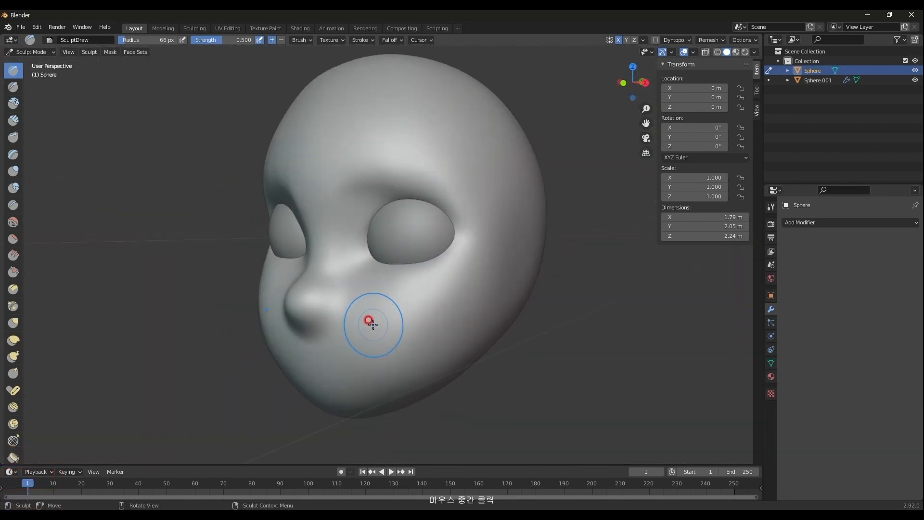
Pull the nose tip forward and upward in side view with Elastic Deform at 81 px radius
key(KP_3)
click(13, 340)
shift+middle_drag(329, 289, 329, 291)
ctrl+middle_drag(328, 291, 345, 288)
key(bracketright)
key(bracketright)
drag(309, 308, 334, 278)
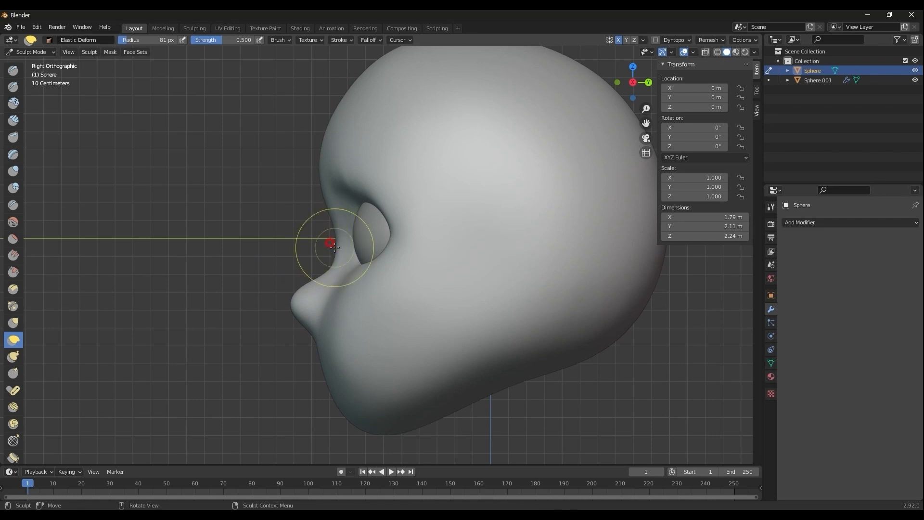
shift+middle_drag(340, 250, 302, 238)
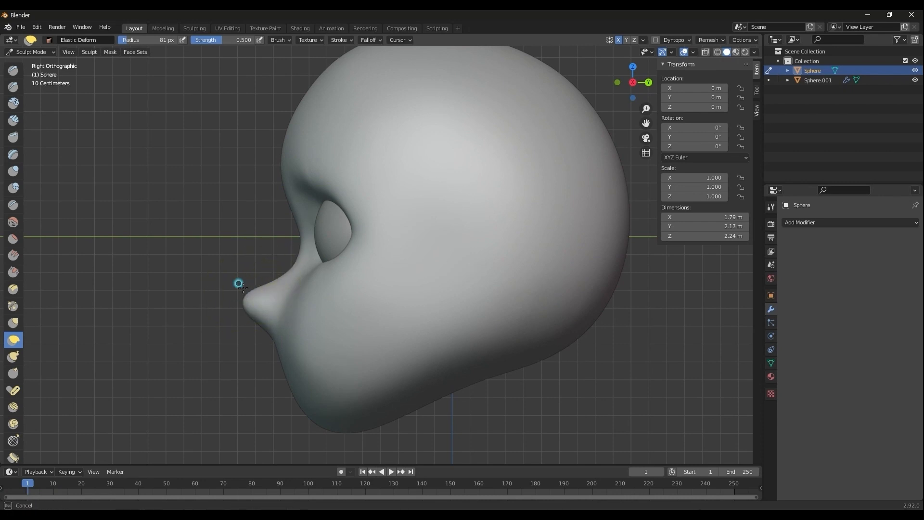
drag(238, 272, 241, 276)
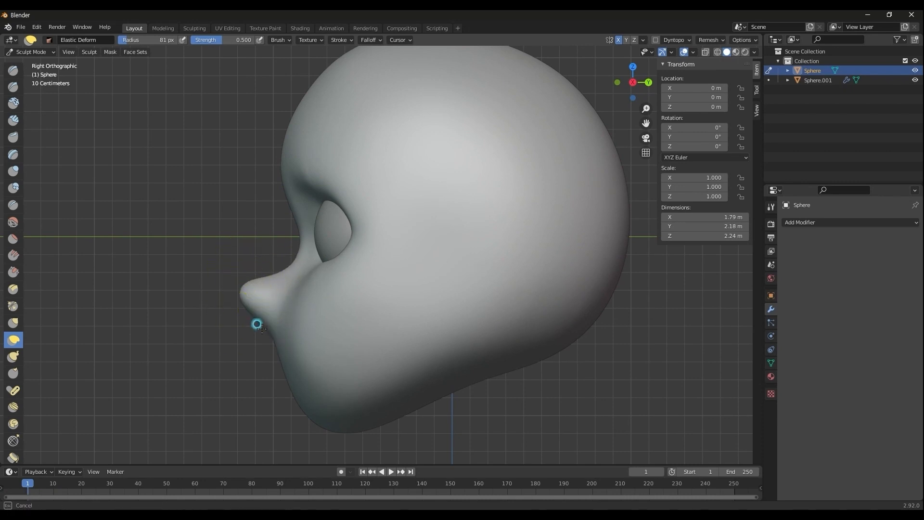
Push the nose tip and its underside back in profile to shorten the nose
drag(265, 325, 270, 322)
shift+middle_drag(312, 359, 317, 368)
drag(256, 305, 272, 300)
shift+middle_drag(324, 340, 322, 318)
mouse_move(321, 317)
ctrl+middle_down()
mouse_move(330, 295)
mouse_move(309, 326)
ctrl+middle_up()
ctrl+middle_drag(310, 326, 288, 338)
shift+middle_drag(288, 337, 295, 317)
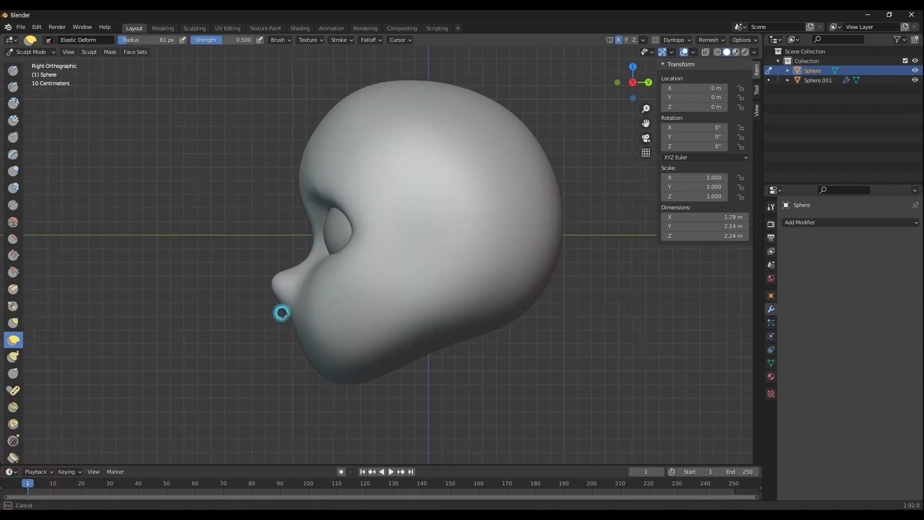
Reshape the profile from below the nose to the chin with Elastic Deform, undoing an unwanted stroke
drag(283, 317, 285, 318)
drag(299, 361, 318, 375)
key(ctrl+z)
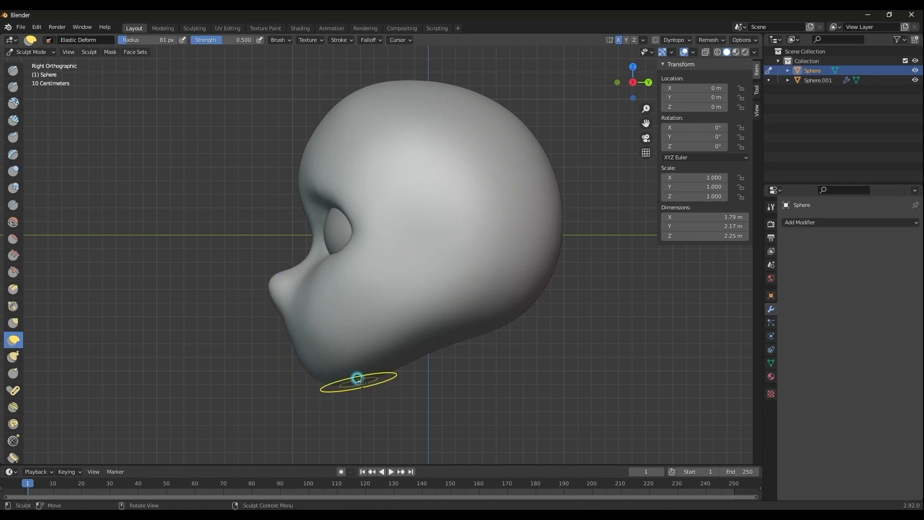
Refine the skull's side outline at the forehead, crown and back with Elastic Deform at 111 px radius
key(bracketright)
key(bracketright)
key(bracketright)
drag(324, 122, 312, 120)
drag(357, 96, 359, 86)
drag(542, 153, 547, 152)
drag(543, 284, 539, 289)
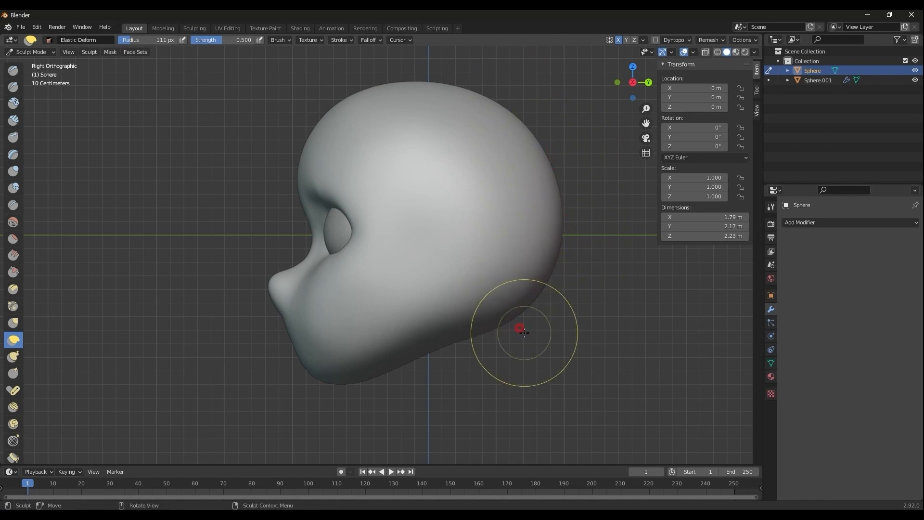
Round the upper forehead contour from the opposite three-quarter angle with Elastic Deform at 72 px radius
key(KP_4)
key(KP_4)
key(KP_5)
key(KP_4)
key(KP_4)
key(KP_4)
key(KP_4)
key(KP_4)
key(KP_4)
key(KP_4)
key(KP_4)
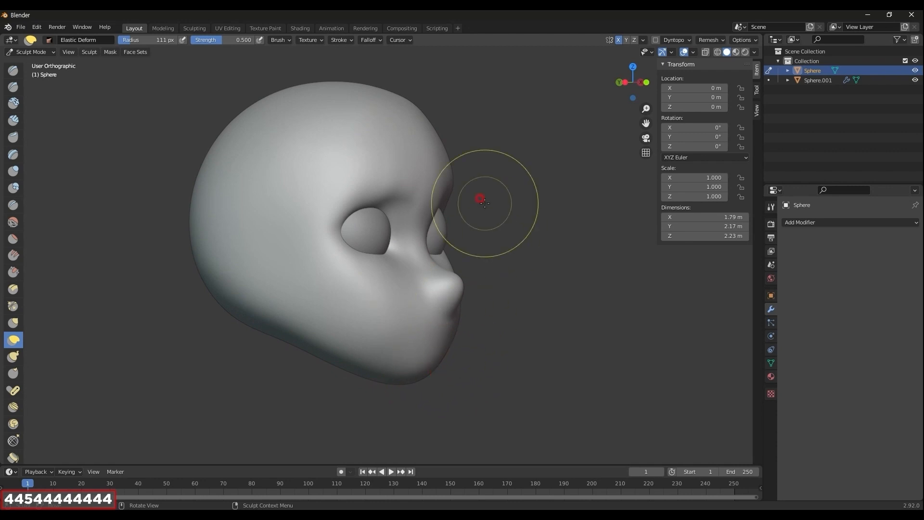
key(bracketleft)
key(bracketleft)
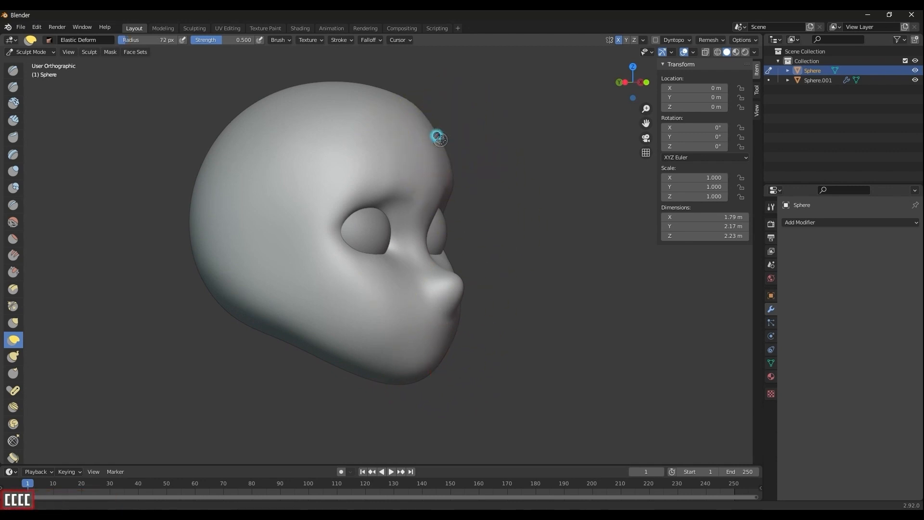
drag(441, 130, 432, 121)
drag(421, 101, 414, 105)
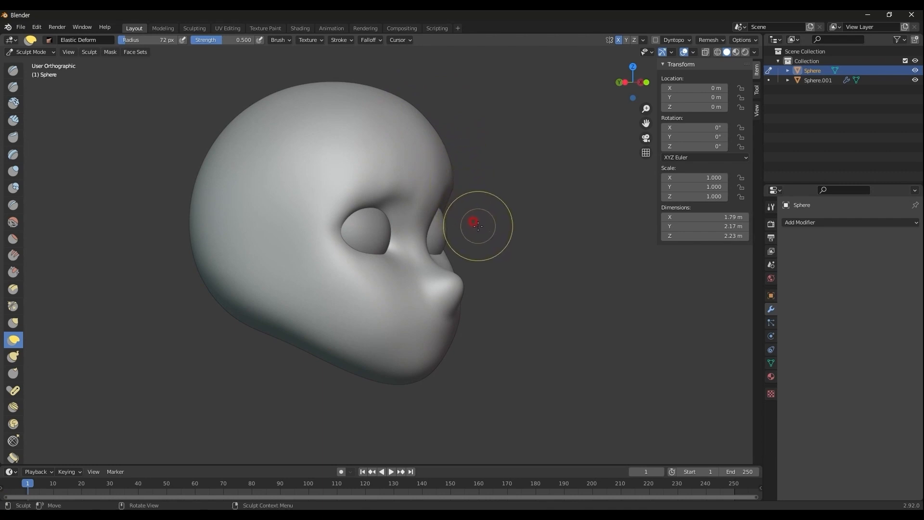
Examine the nose, forehead and face proportions from three-quarter and front angles
key(KP_6)
key(KP_6)
key(KP_6)
key(KP_6)
key(KP_6)
key(KP_6)
key(KP_6)
key(KP_6)
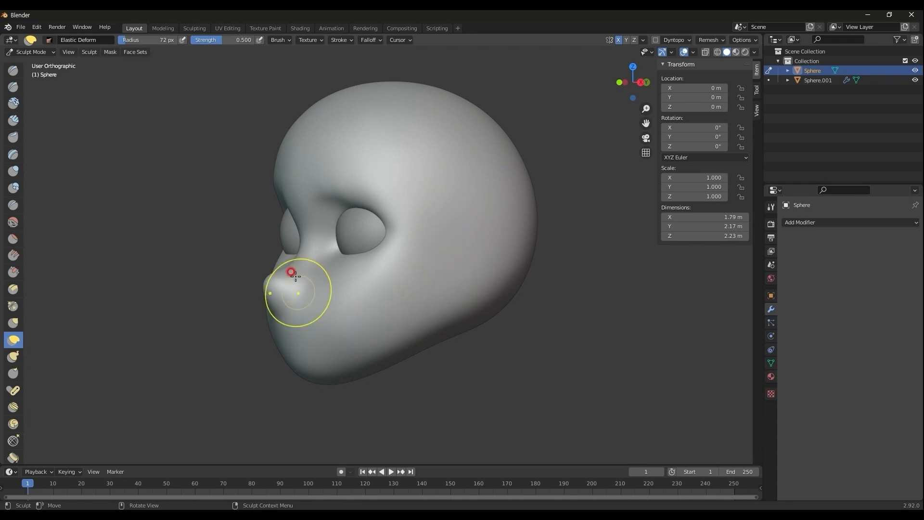
middle_drag(408, 317, 434, 291)
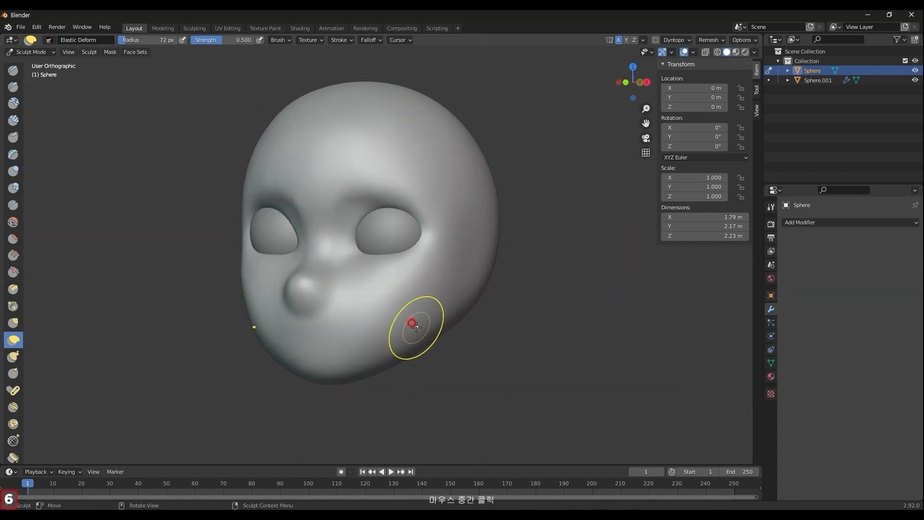
key(KP_1)
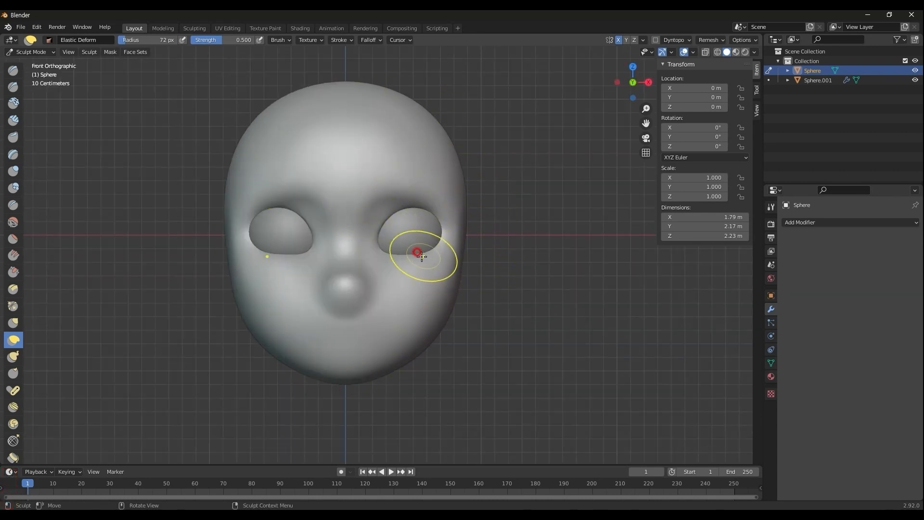
ctrl+middle_drag(422, 260, 434, 240)
ctrl+middle_drag(433, 240, 436, 250)
shift+middle_drag(409, 185, 418, 216)
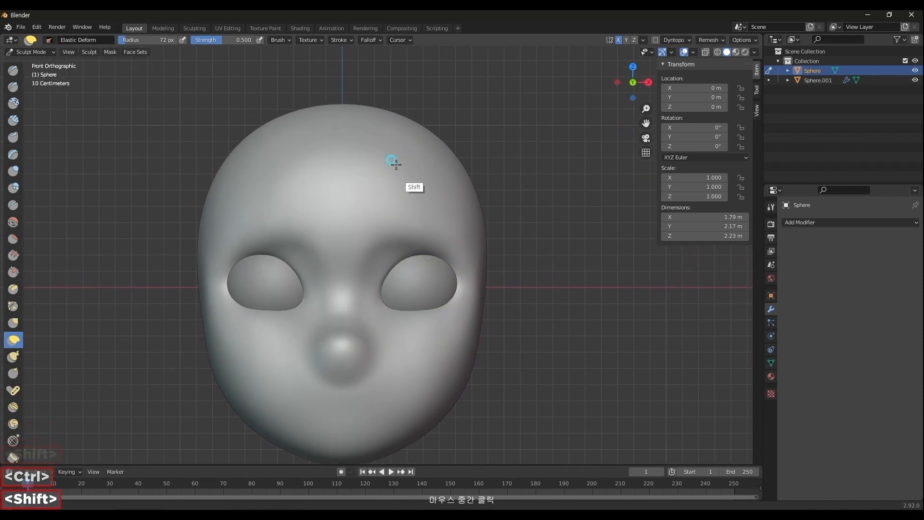
shift+middle_drag(459, 192, 463, 163)
ctrl+middle_drag(462, 163, 461, 217)
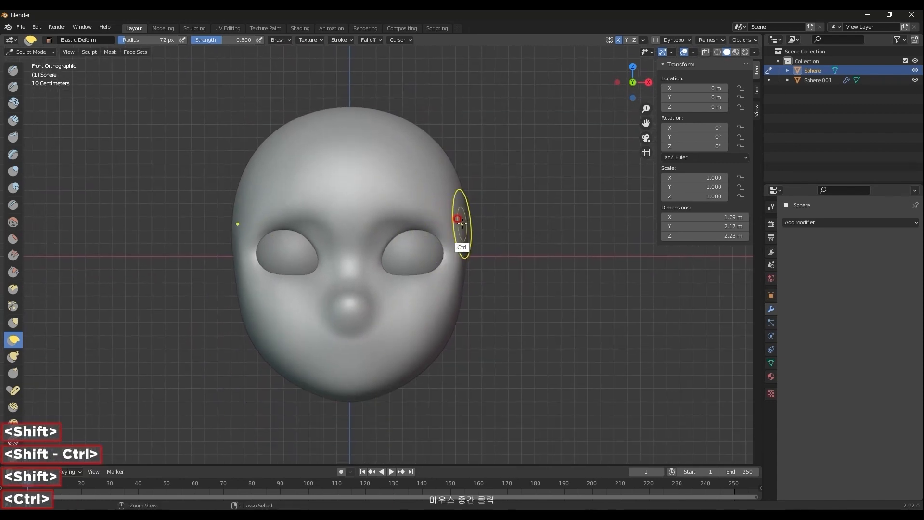
Examine the face proportions and profile from front, side and three-quarter views
key(KP_1)
key(KP_3)
shift+middle_drag(449, 284, 440, 284)
ctrl+middle_drag(440, 285, 437, 261)
shift+middle_drag(412, 295, 396, 330)
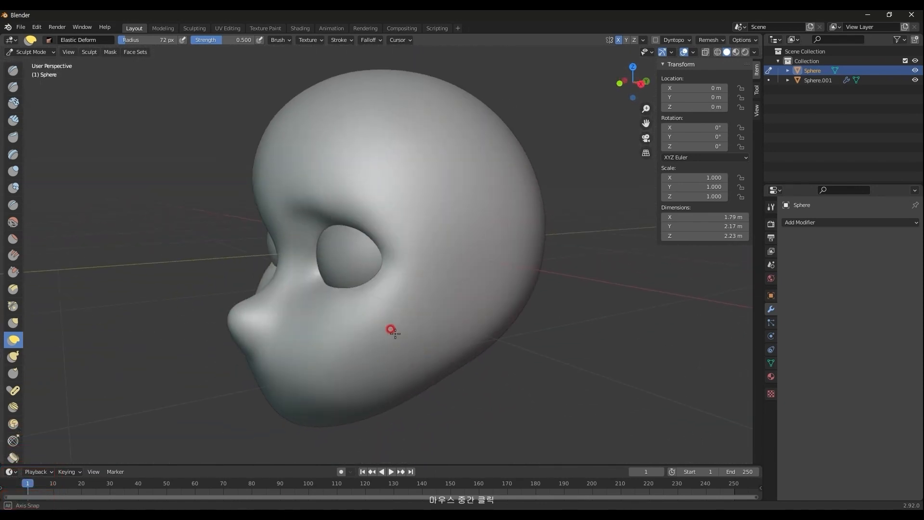
key(KP_1)
key(KP_3)
Refine the surface around the outer eye corners with Elastic Deform at 72 px radius and smoothing
shift+middle_drag(371, 270, 298, 265)
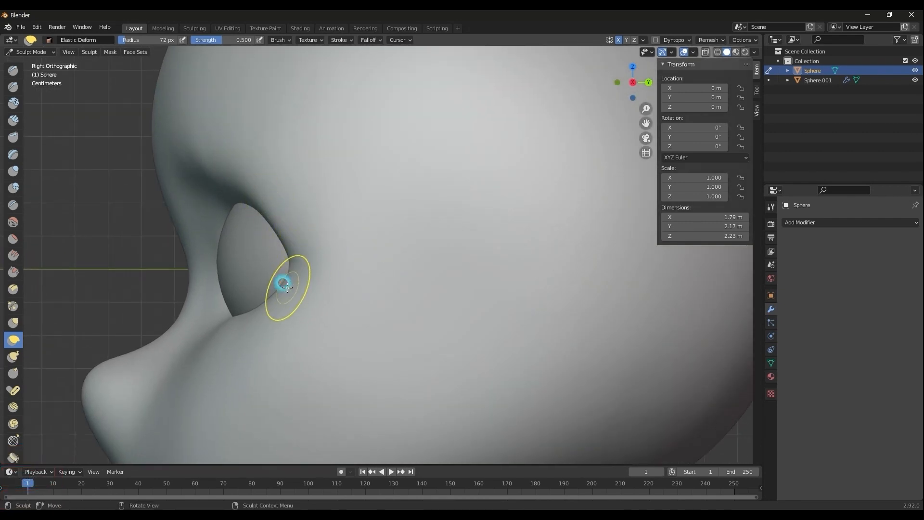
ctrl+middle_drag(332, 237, 481, 256)
key(KP_1)
middle_drag(487, 262, 434, 243)
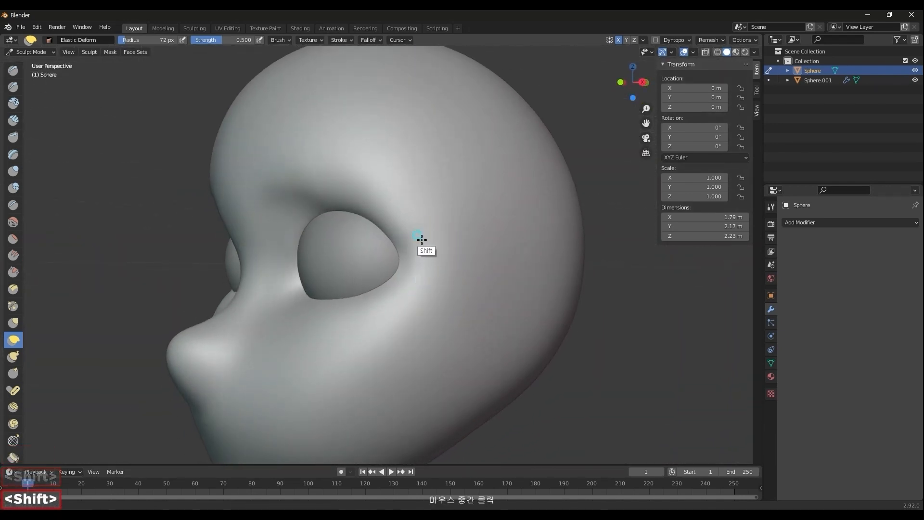
ctrl+middle_drag(415, 198, 462, 215)
ctrl+middle_drag(324, 159, 438, 291)
key(KP_1)
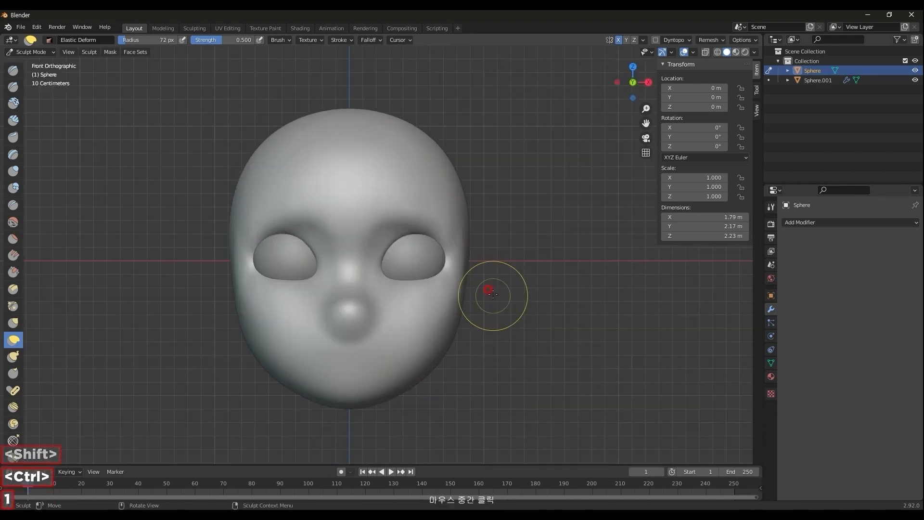
Sculpt a raised sharp ridge across the top edge of the nose tip with inverted Draw Sharp at 72 px radius
shift+middle_drag(456, 324, 463, 307)
ctrl+middle_drag(470, 308, 486, 282)
key(KP_1)
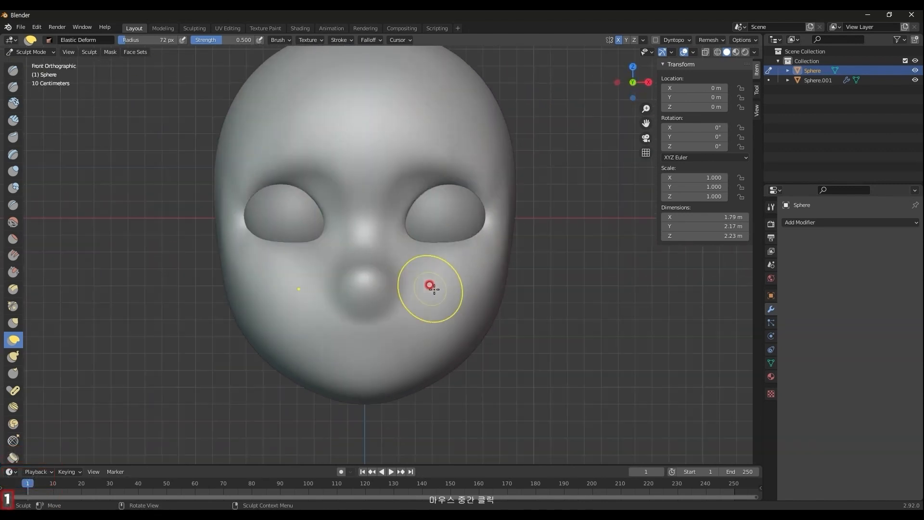
shift+middle_drag(408, 300, 404, 303)
ctrl+middle_drag(404, 303, 425, 265)
shift+middle_drag(424, 264, 423, 267)
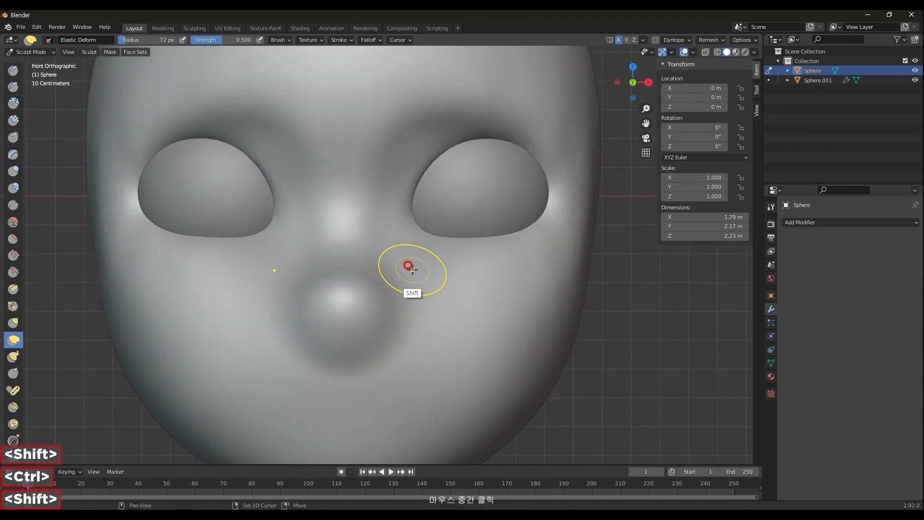
click(13, 86)
middle_drag(406, 301, 509, 316)
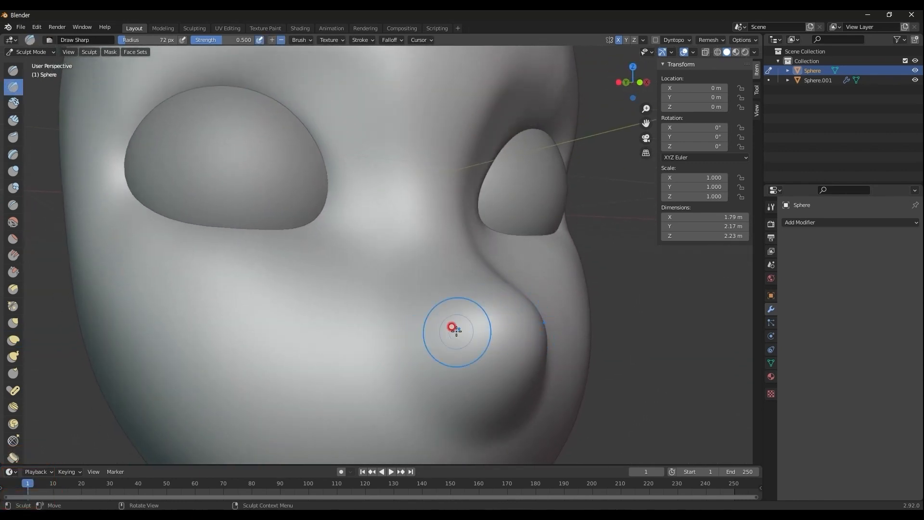
key(ctrl)
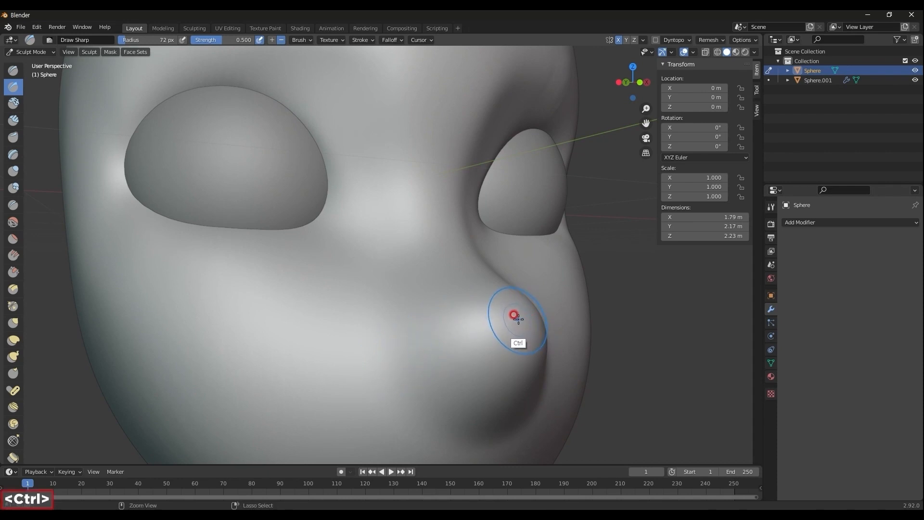
key(ctrl)
mouse_move(531, 318)
ctrl+mouse_down()
mouse_move(458, 328)
mouse_move(392, 356)
mouse_move(543, 314)
ctrl+mouse_up()
mouse_move(588, 321)
middle_down()
mouse_move(541, 306)
mouse_move(475, 322)
mouse_move(491, 322)
mouse_move(465, 349)
middle_up()
Carve a curved crease under the nose with the Crease brush at 72 px radius and 0.250 strength
key(1)
ctrl+middle_drag(407, 341, 373, 224)
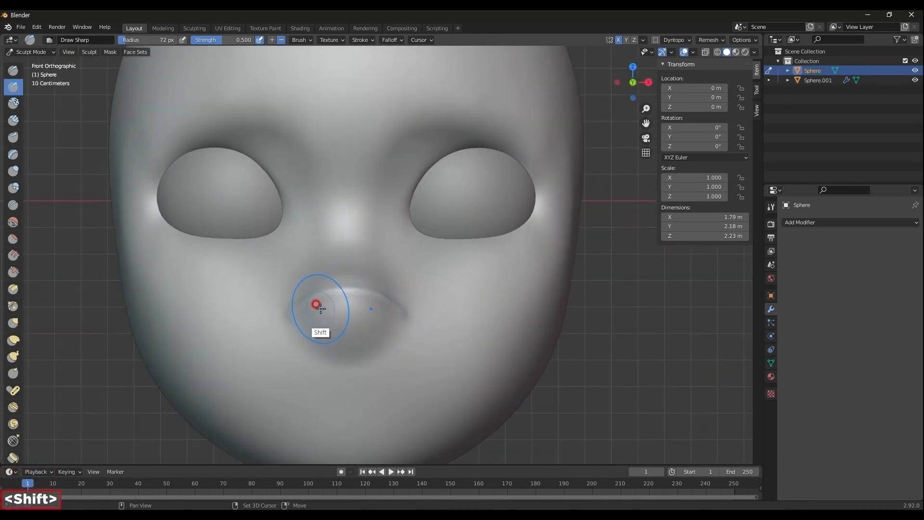
key(shift+c)
mouse_move(298, 325)
mouse_down()
mouse_move(364, 351)
mouse_move(333, 343)
mouse_move(367, 346)
mouse_up()
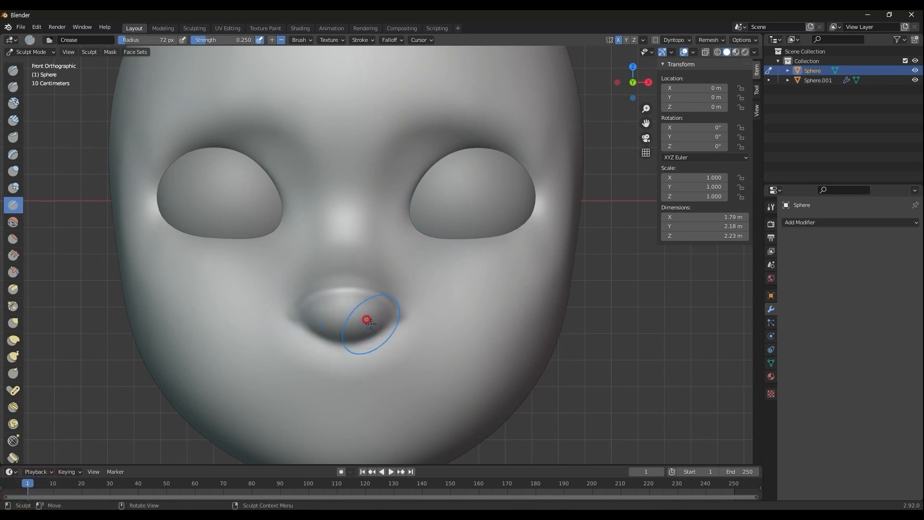
Smooth the underside and lower corners of the nose from the front view
ctrl+middle_drag(379, 336, 385, 299)
shift+middle_drag(390, 311, 454, 248)
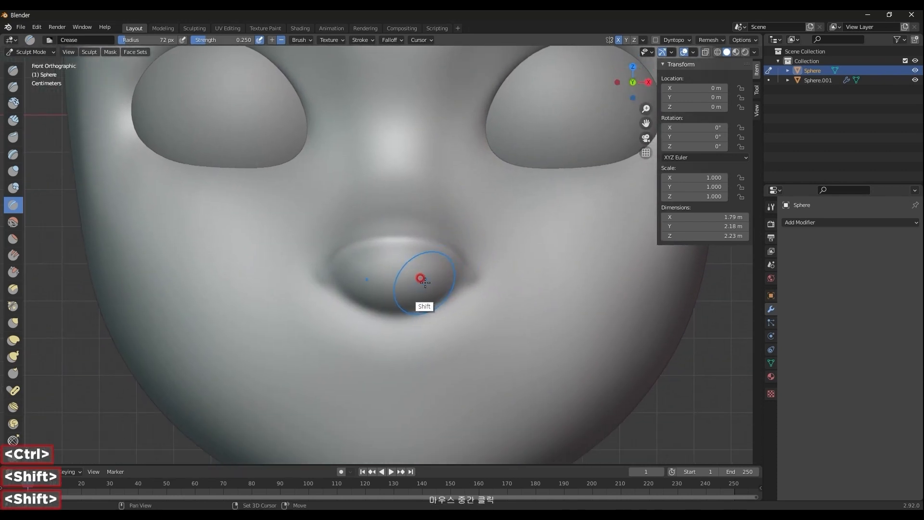
shift+drag(427, 282, 395, 272)
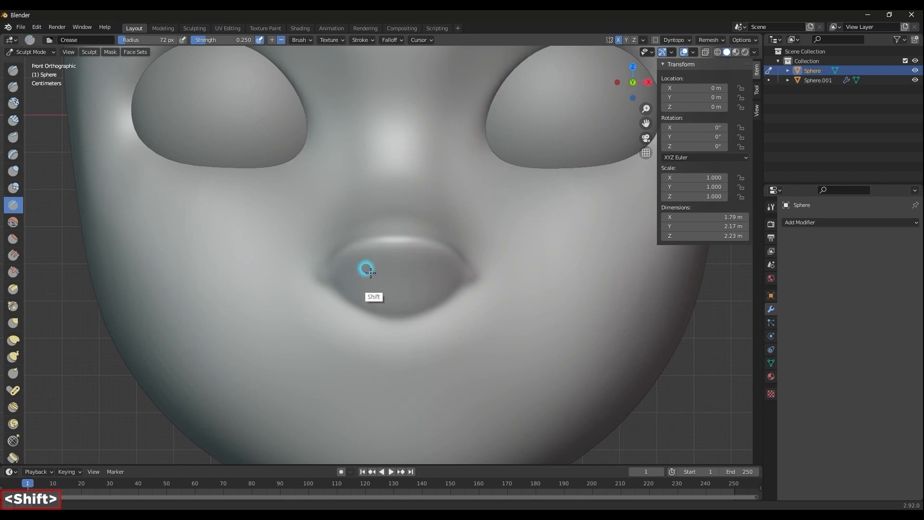
shift+drag(443, 283, 436, 288)
mouse_move(551, 277)
ctrl+middle_down()
mouse_move(455, 309)
mouse_move(494, 270)
ctrl+middle_up()
shift+middle_drag(500, 299, 490, 303)
mouse_move(487, 304)
shift+mouse_down()
mouse_move(464, 341)
mouse_move(444, 314)
mouse_move(418, 310)
mouse_move(428, 316)
shift+mouse_up()
ctrl+middle_drag(436, 318, 406, 349)
shift+middle_drag(407, 246, 378, 294)
mouse_move(375, 294)
shift+mouse_down()
mouse_move(343, 300)
mouse_move(344, 275)
mouse_move(362, 290)
shift+mouse_up()
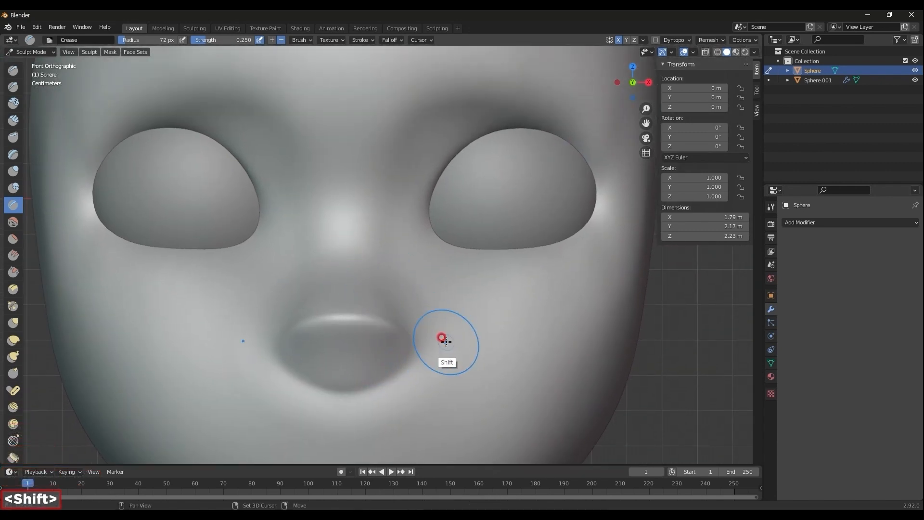
Smooth the side of the nose and its blend into the cheek from a three-quarter angle
shift+middle_drag(447, 336, 441, 285)
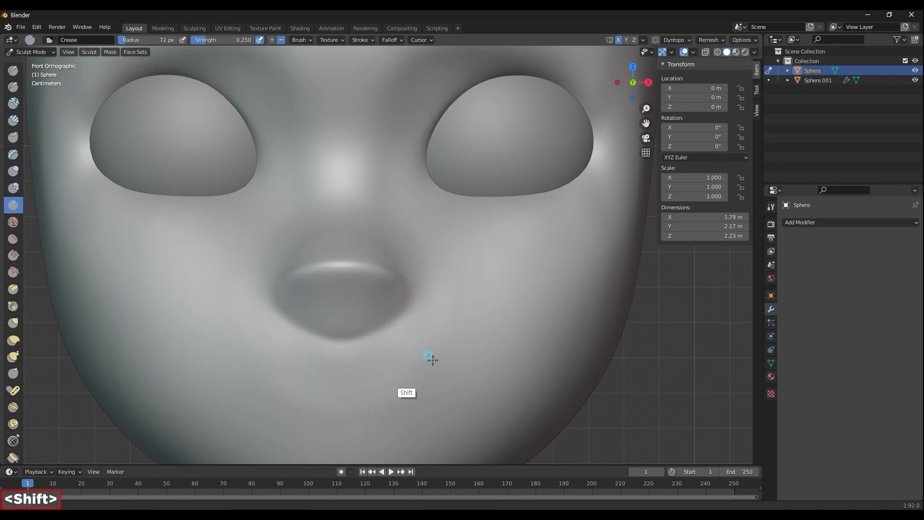
mouse_move(402, 355)
ctrl+middle_down()
mouse_move(438, 324)
mouse_move(325, 291)
mouse_move(409, 318)
mouse_move(411, 356)
ctrl+middle_up()
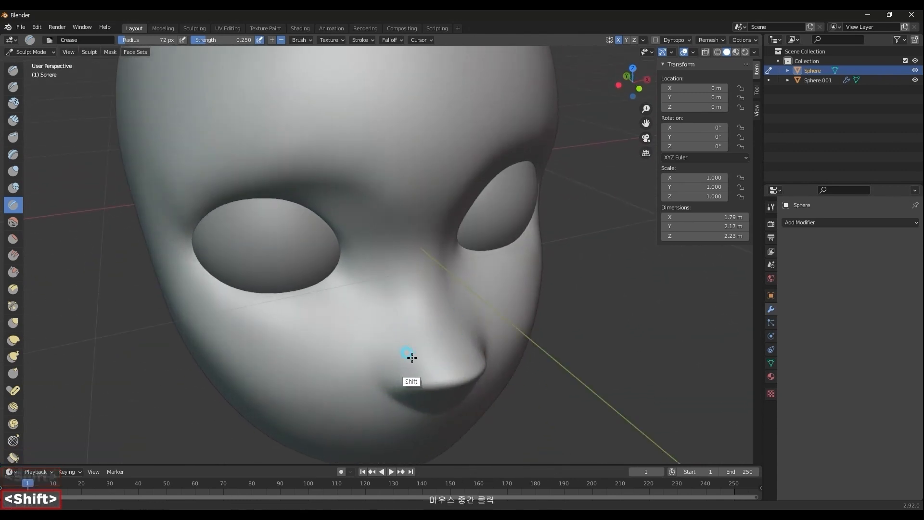
shift+drag(429, 360, 445, 359)
middle_drag(508, 356, 463, 351)
mouse_move(408, 364)
shift+mouse_down()
mouse_move(389, 337)
mouse_move(406, 354)
shift+mouse_up()
mouse_move(429, 362)
middle_down()
mouse_move(449, 316)
mouse_move(417, 262)
mouse_move(342, 283)
middle_up()
key(1)
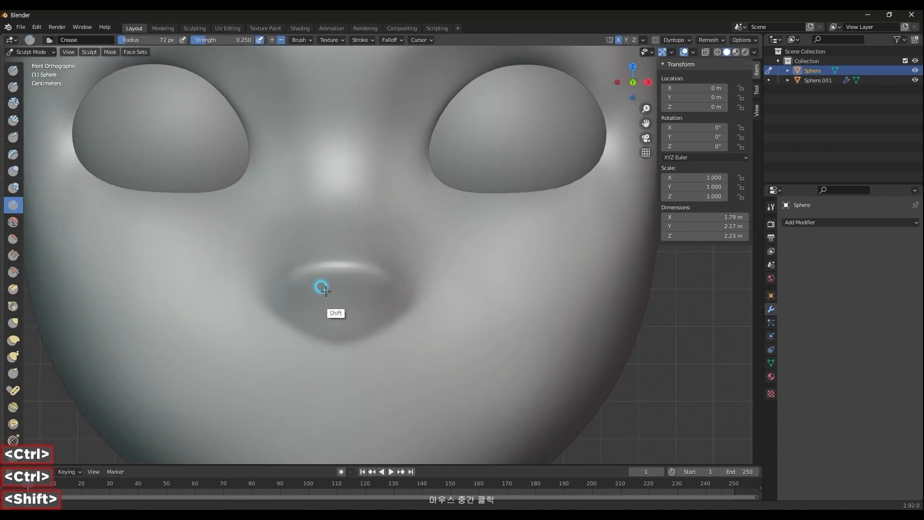
Deepen the crease along the nose's lower edge from below with the Crease brush at 57 px radius
mouse_move(371, 313)
ctrl+middle_down()
mouse_move(384, 340)
mouse_move(429, 337)
ctrl+middle_up()
mouse_move(428, 337)
ctrl+middle_down()
mouse_move(426, 317)
mouse_move(440, 308)
mouse_move(426, 306)
mouse_move(513, 260)
mouse_move(511, 252)
mouse_move(458, 268)
mouse_move(619, 265)
mouse_move(450, 274)
ctrl+middle_up()
key(p)
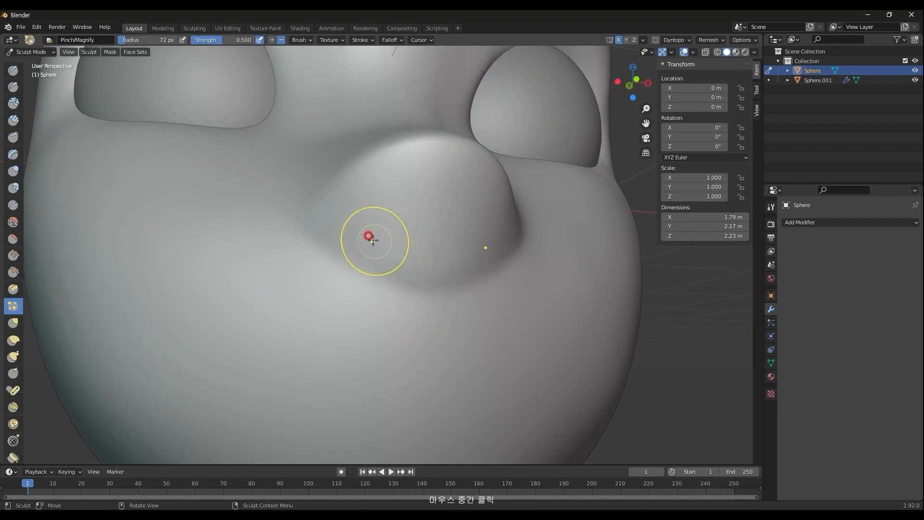
key(shift+c)
key(bracketleft)
key(bracketleft)
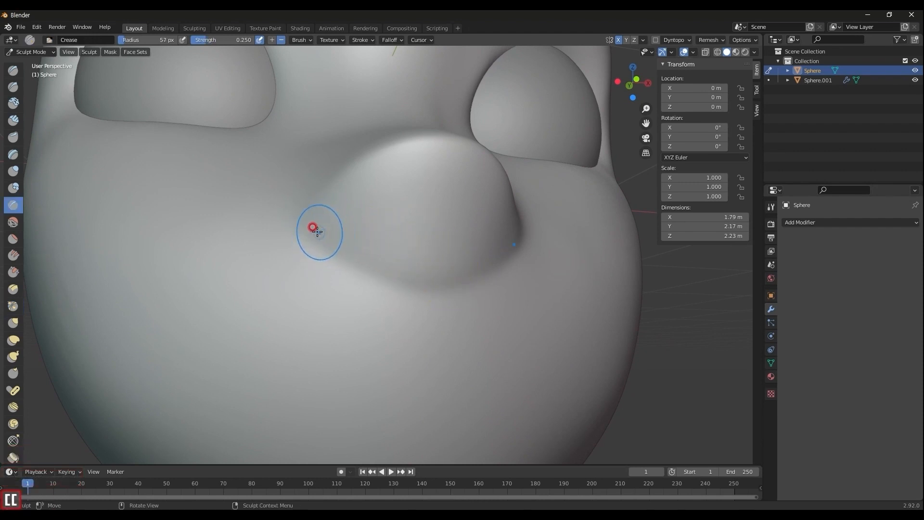
drag(388, 282, 518, 236)
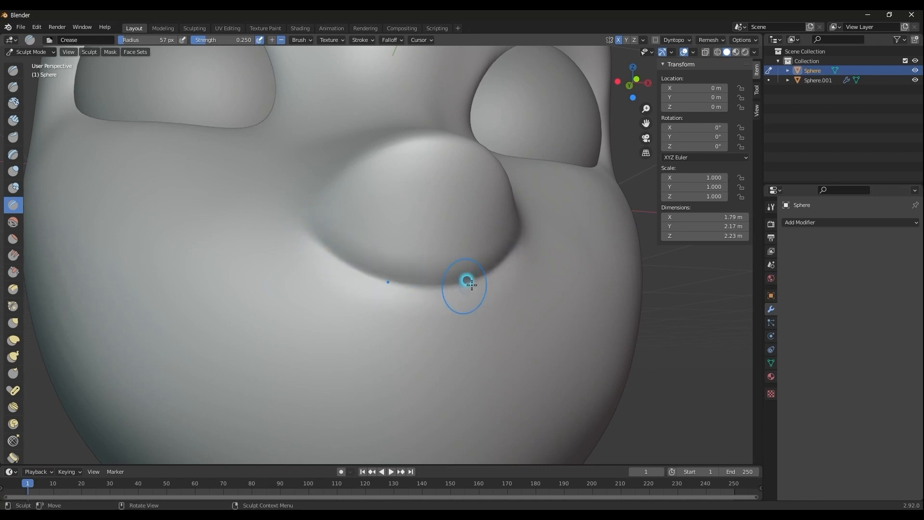
Tighten the nose's lower edge with Pinch/Magnify at 57 px radius and smooth the nose's underside
middle_drag(442, 273, 470, 283)
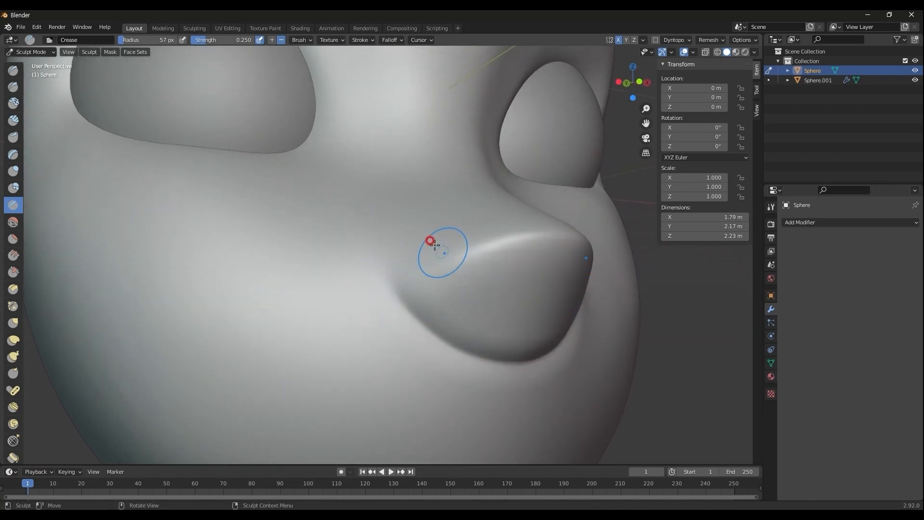
middle_drag(442, 252, 423, 233)
key(p)
mouse_move(343, 242)
mouse_down()
mouse_move(364, 264)
mouse_move(457, 308)
mouse_up()
mouse_move(338, 280)
shift+mouse_down()
mouse_move(489, 356)
mouse_move(510, 315)
shift+mouse_up()
middle_drag(511, 315, 492, 311)
mouse_move(500, 270)
ctrl+middle_down()
mouse_move(509, 314)
mouse_move(464, 247)
ctrl+middle_up()
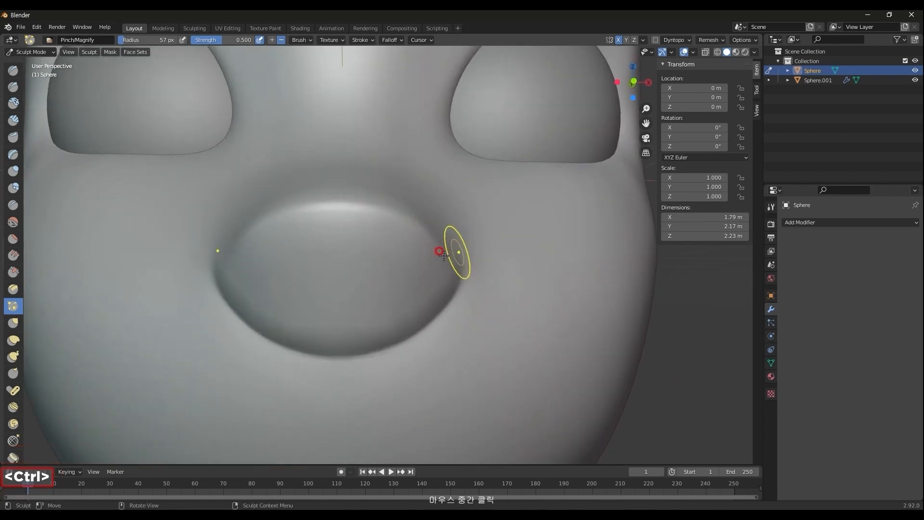
shift+drag(424, 293, 420, 297)
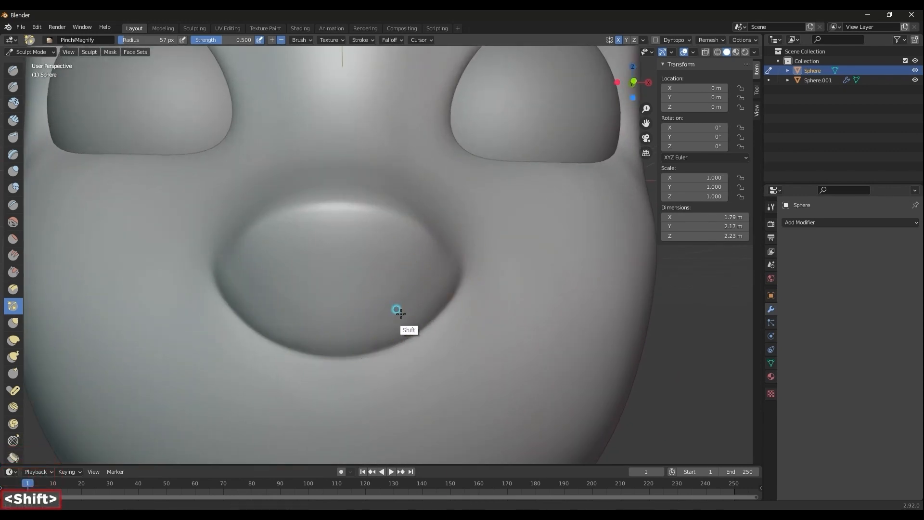
shift+drag(369, 321, 423, 260)
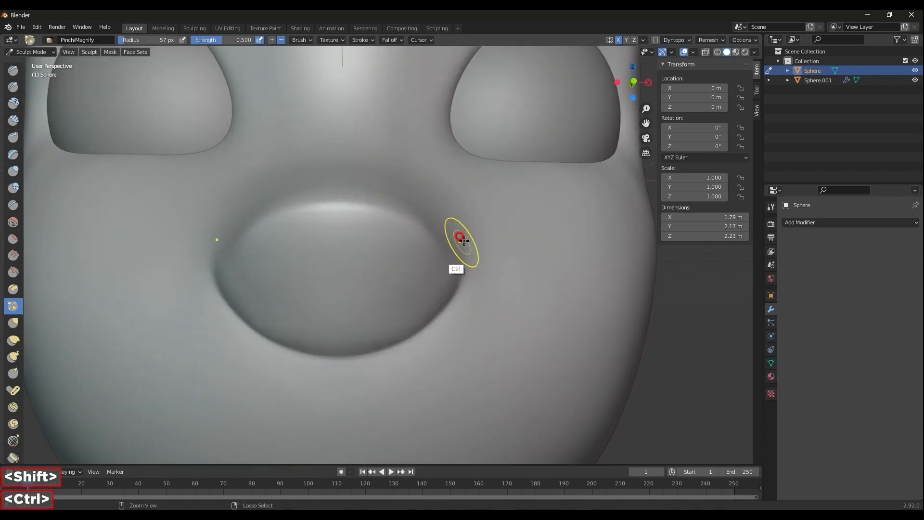
Reshape the nose tip in the side view with Elastic Deform at 69 px radius, pulling it downward
ctrl+middle_drag(429, 255, 409, 299)
middle_drag(410, 299, 342, 299)
key(KP_1)
key(KP_3)
key(KP_1)
key(KP_3)
shift+middle_drag(389, 224, 410, 263)
mouse_move(410, 263)
shift+middle_down()
mouse_move(411, 291)
mouse_move(289, 303)
shift+middle_up()
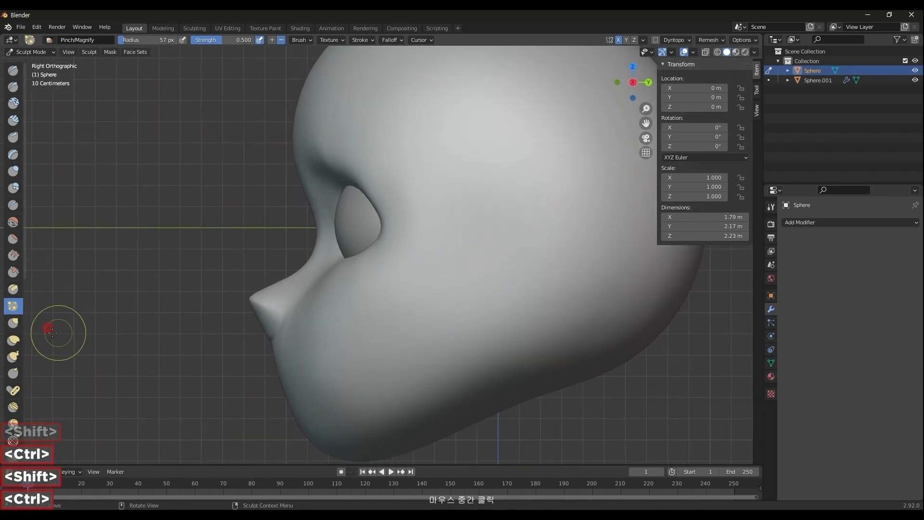
click(13, 339)
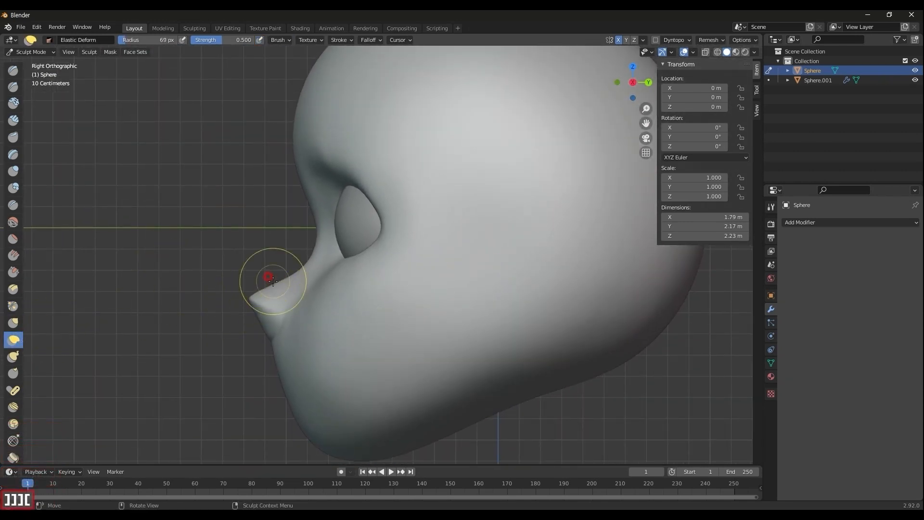
drag(279, 281, 258, 317)
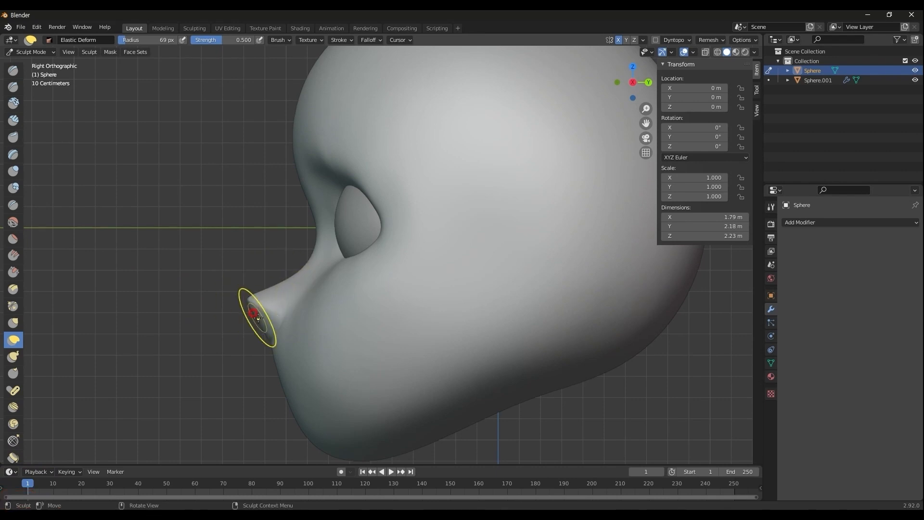
Remesh the head with a voxel size of 0.01 m
ctrl+middle_drag(303, 301, 474, 265)
shift+middle_drag(476, 217, 455, 289)
middle_drag(489, 231, 428, 205)
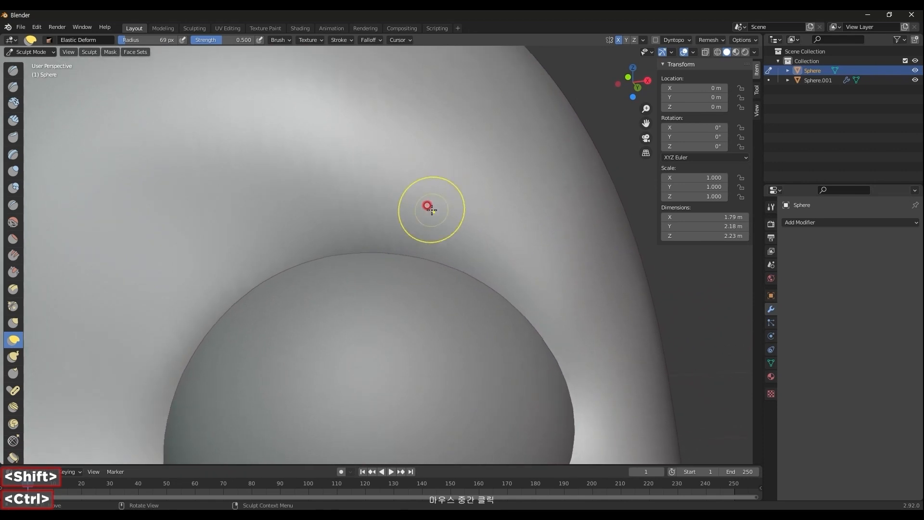
ctrl+middle_drag(366, 260, 409, 270)
key(KP_1)
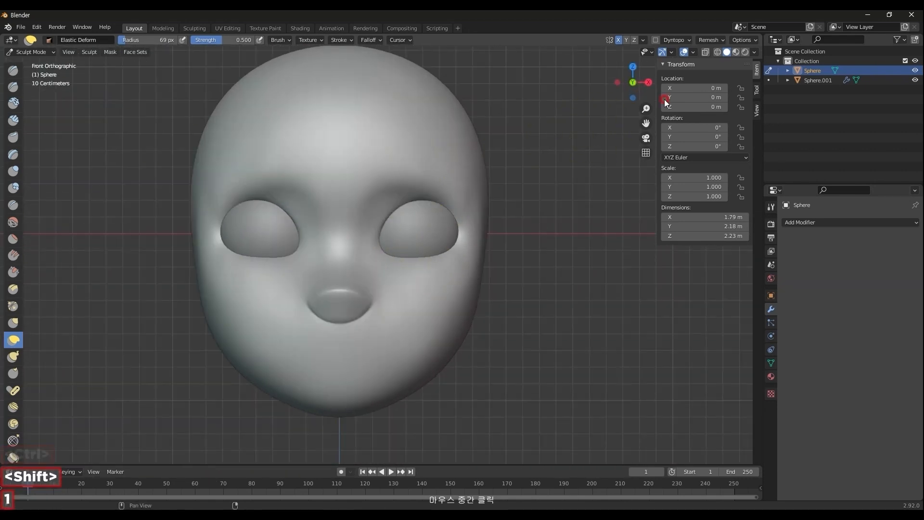
click(710, 41)
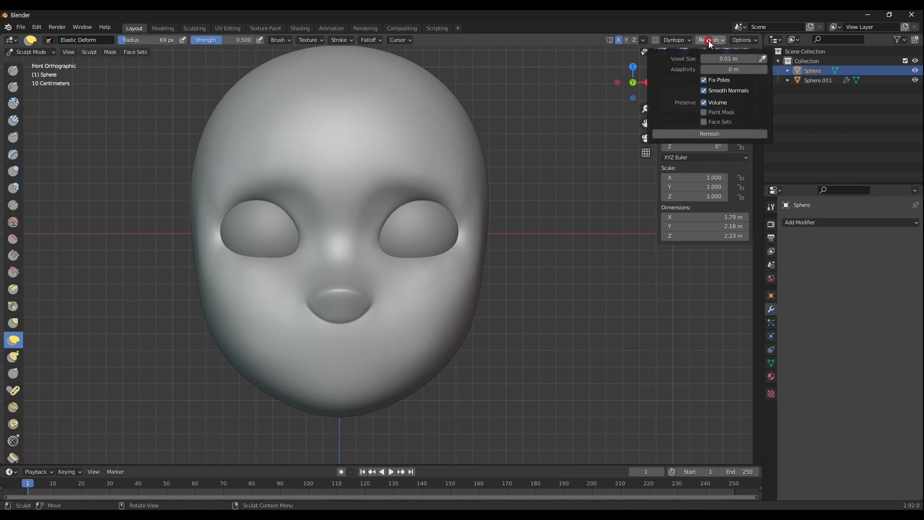
click(710, 134)
Smooth the forehead surface between and above the brows
ctrl+middle_drag(489, 283, 481, 309)
ctrl+middle_drag(459, 249, 419, 227)
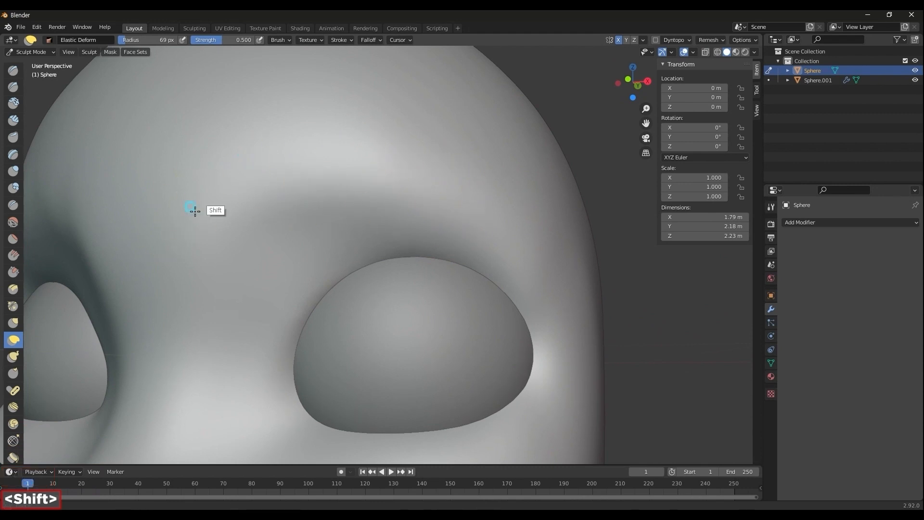
ctrl+middle_drag(384, 251, 311, 328)
shift+middle_drag(313, 269, 340, 284)
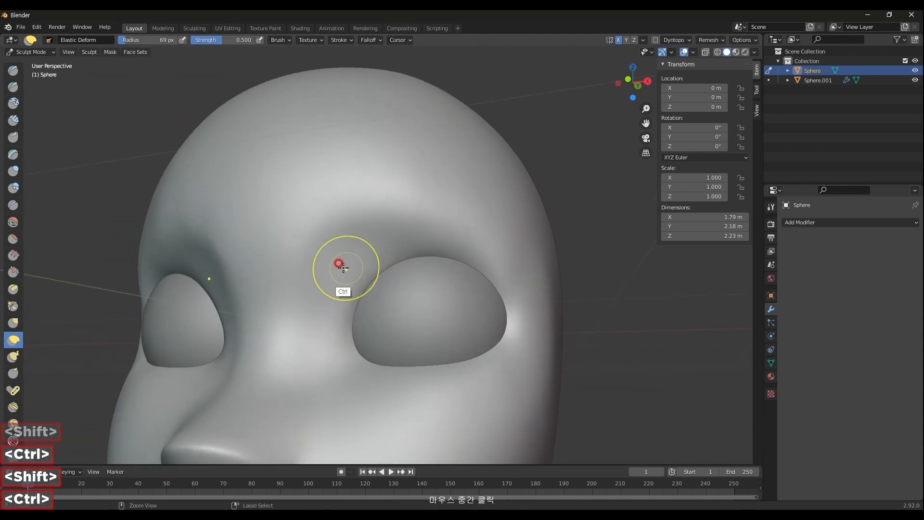
middle_drag(260, 257, 280, 252)
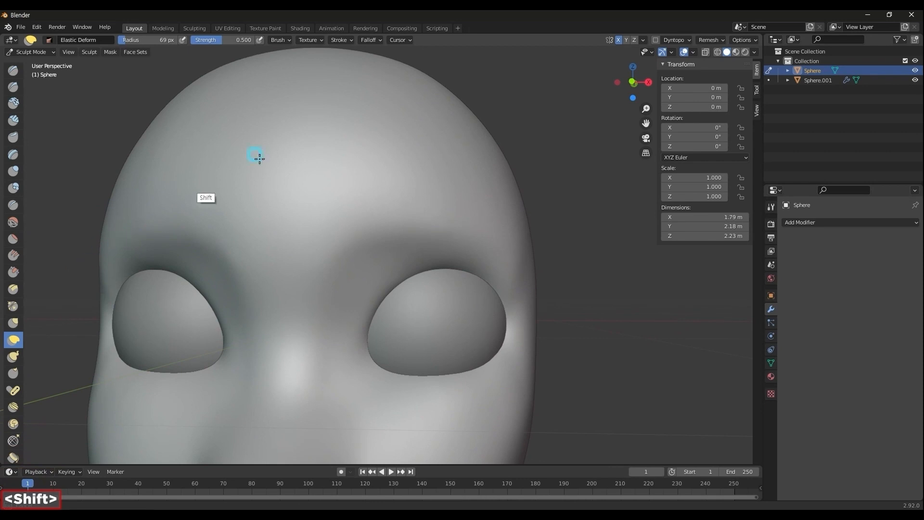
ctrl+middle_drag(445, 216, 420, 294)
ctrl+middle_drag(420, 294, 423, 236)
Smooth the brow ridge above the eye socket from several three-quarter angles
middle_drag(424, 236, 304, 181)
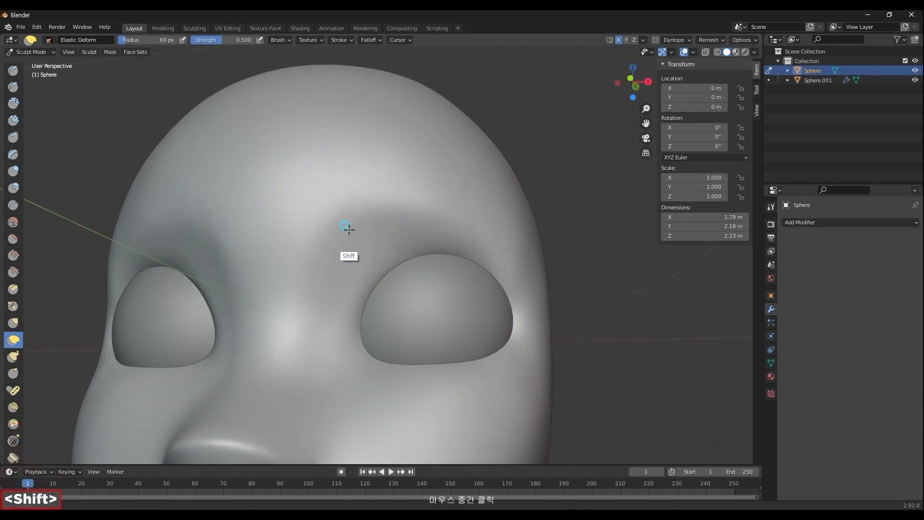
shift+drag(349, 234, 338, 244)
middle_drag(408, 304, 362, 224)
mouse_move(363, 224)
shift+mouse_down()
mouse_move(413, 221)
mouse_move(469, 247)
shift+mouse_up()
middle_drag(469, 248, 446, 227)
mouse_move(451, 246)
shift+mouse_down()
mouse_move(481, 277)
mouse_move(367, 207)
shift+mouse_up()
Examine the brow, eye sockets and nose from the side, front and below
middle_drag(316, 226, 258, 264)
ctrl+middle_drag(336, 179, 438, 305)
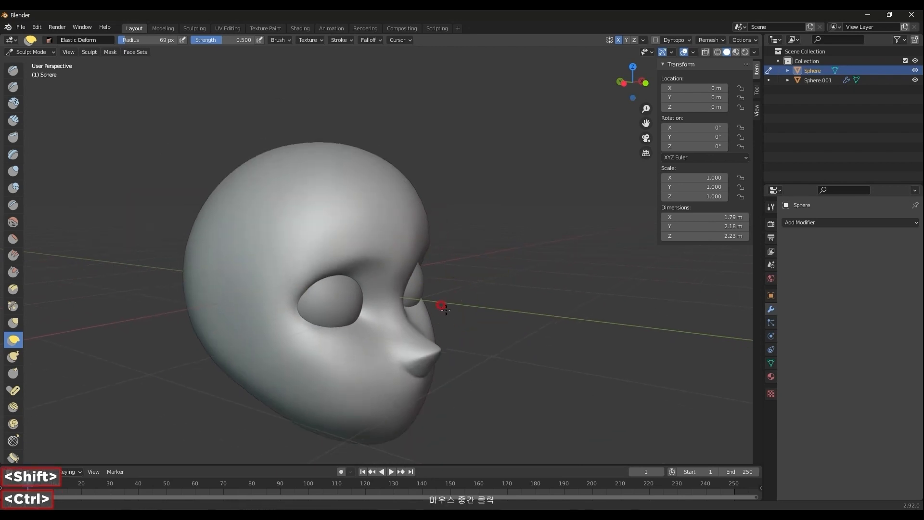
key(KP_1)
ctrl+middle_drag(443, 361, 390, 233)
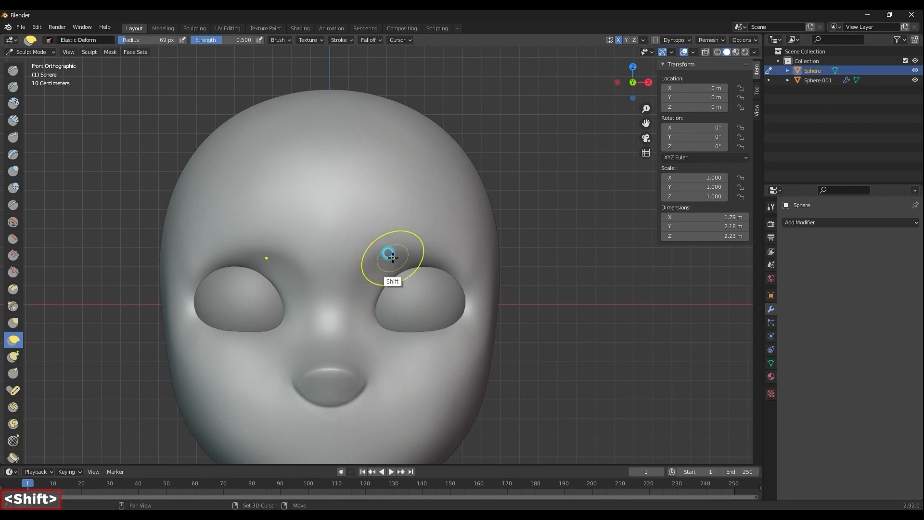
shift+middle_drag(476, 362, 368, 248)
ctrl+middle_drag(513, 258, 407, 293)
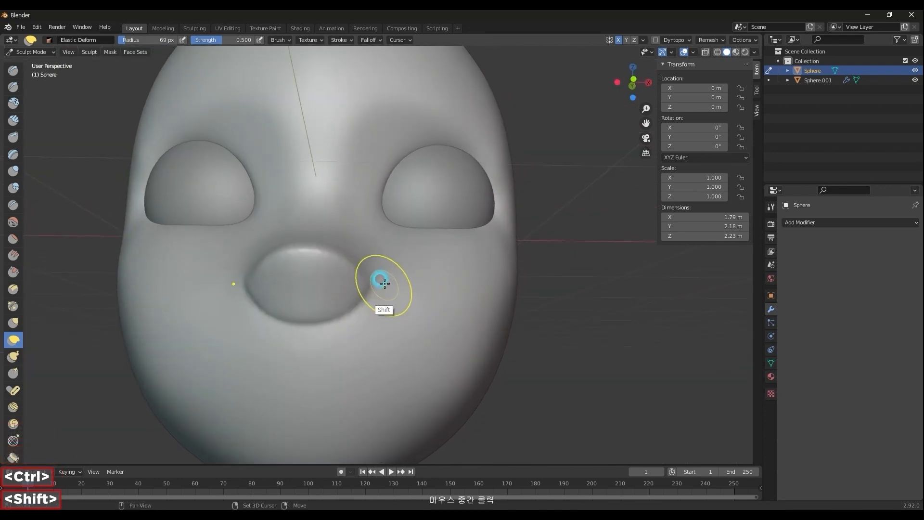
middle_drag(400, 327, 402, 308)
ctrl+middle_drag(403, 308, 406, 289)
ctrl+middle_drag(406, 289, 270, 244)
mouse_move(270, 243)
middle_down()
mouse_move(254, 218)
mouse_move(392, 140)
mouse_move(346, 242)
middle_up()
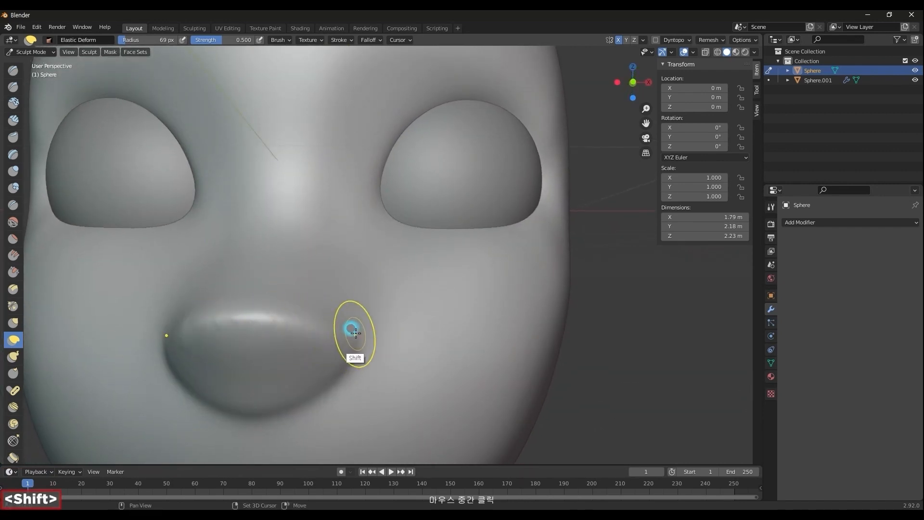
Crease the underside edge of the nose with the Crease brush at 69 px radius and 0.250 strength
middle_drag(354, 336, 355, 279)
key(shift+c)
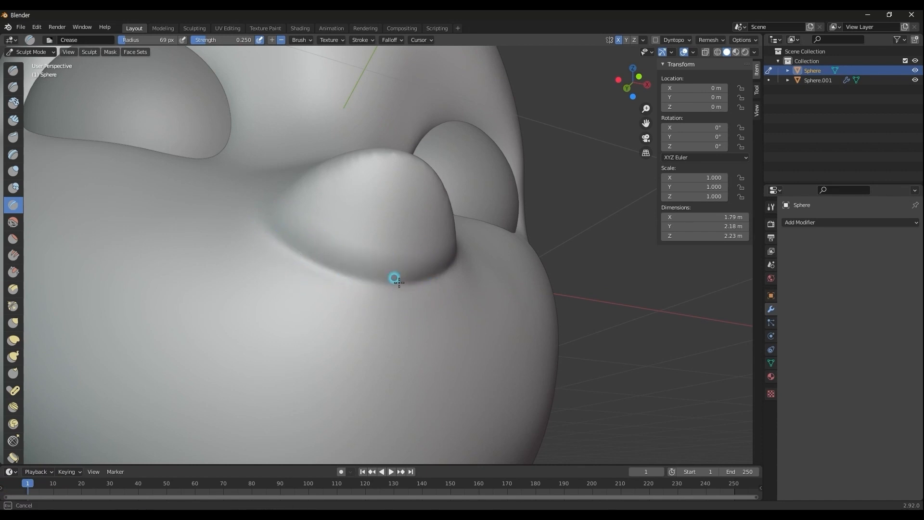
drag(286, 240, 428, 255)
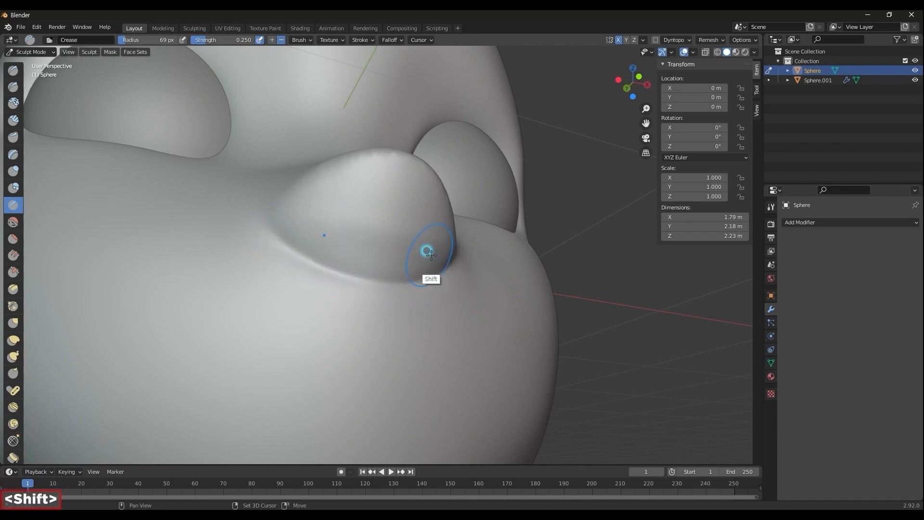
Sharpen the upper edge of the nose into a raised ridge with Draw Sharp at 69 px radius and 0.500 strength
middle_drag(436, 234, 376, 307)
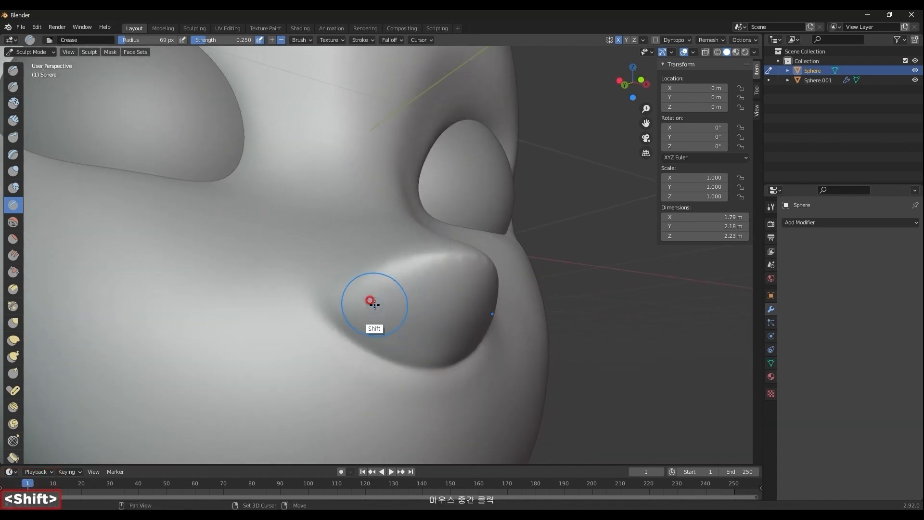
click(13, 87)
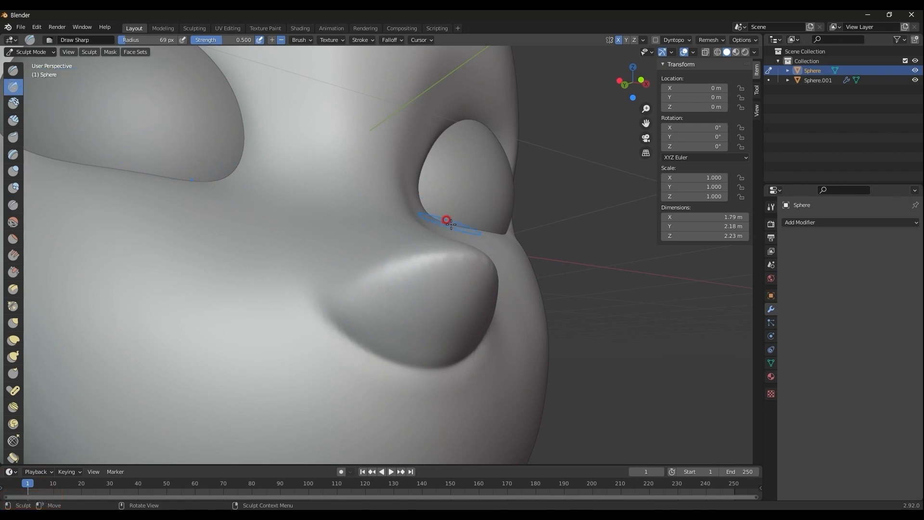
key(ctrl+z)
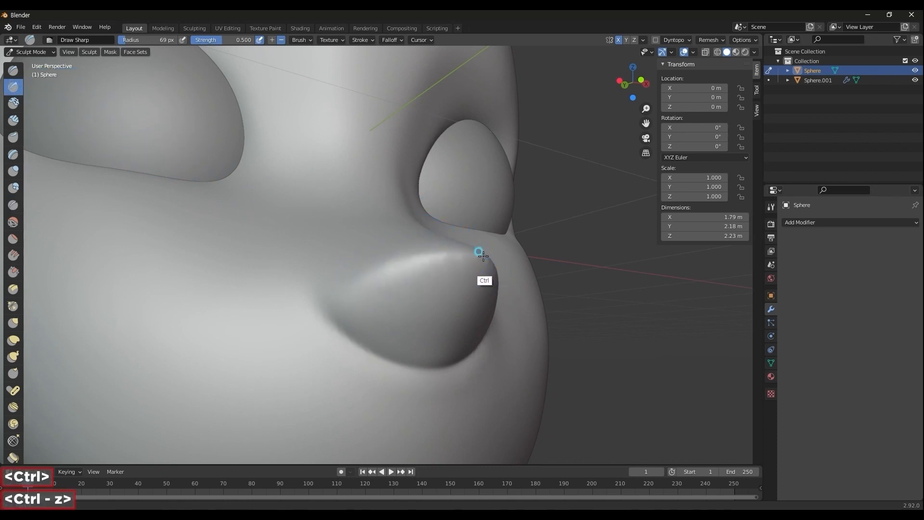
key(ctrl+z)
mouse_move(330, 302)
ctrl+mouse_down()
mouse_move(371, 277)
mouse_move(456, 262)
mouse_move(445, 276)
ctrl+mouse_up()
Tighten the nose's upper ridge with the Pinch/Magnify brush and check its shape from the front
key(p)
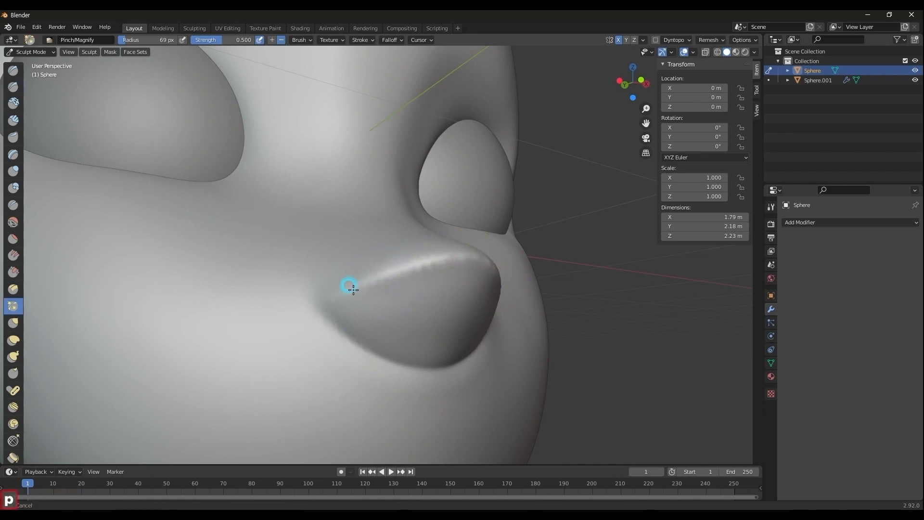
shift+drag(371, 302, 478, 279)
middle_drag(478, 278, 448, 304)
mouse_move(447, 304)
ctrl+middle_down()
mouse_move(410, 330)
mouse_move(393, 385)
ctrl+middle_up()
middle_drag(392, 385, 399, 356)
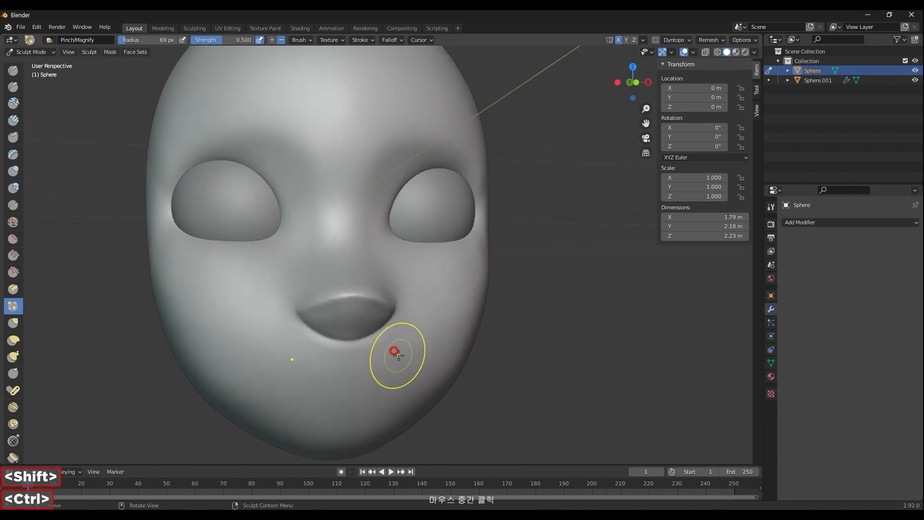
key(1)
ctrl+middle_drag(378, 324, 433, 243)
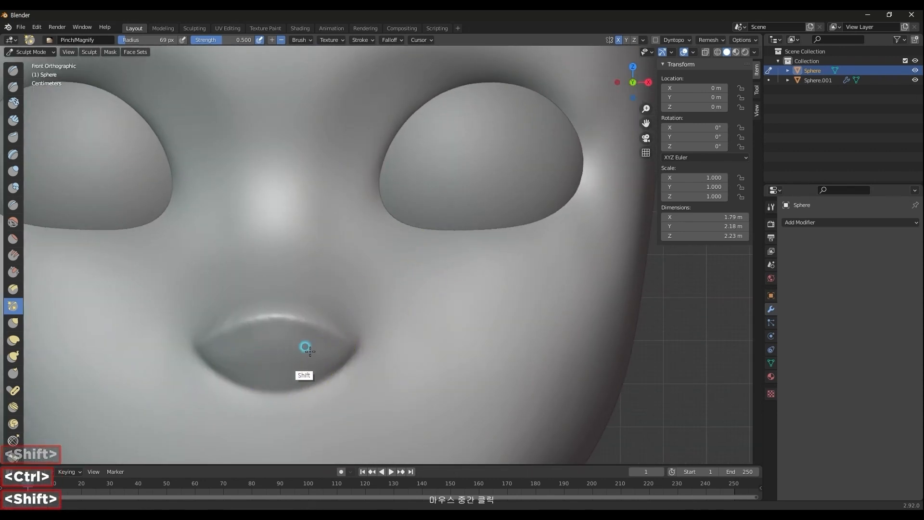
Reshape the nose's corners and top edge in the front view with Elastic Deform at 69 px radius
mouse_move(330, 338)
ctrl+middle_down()
mouse_move(389, 353)
mouse_move(388, 362)
ctrl+middle_up()
mouse_move(387, 347)
shift+middle_down()
mouse_move(414, 320)
mouse_move(407, 332)
shift+middle_up()
click(14, 339)
drag(403, 283, 402, 294)
drag(399, 289, 402, 294)
drag(365, 268, 366, 264)
key(shift)
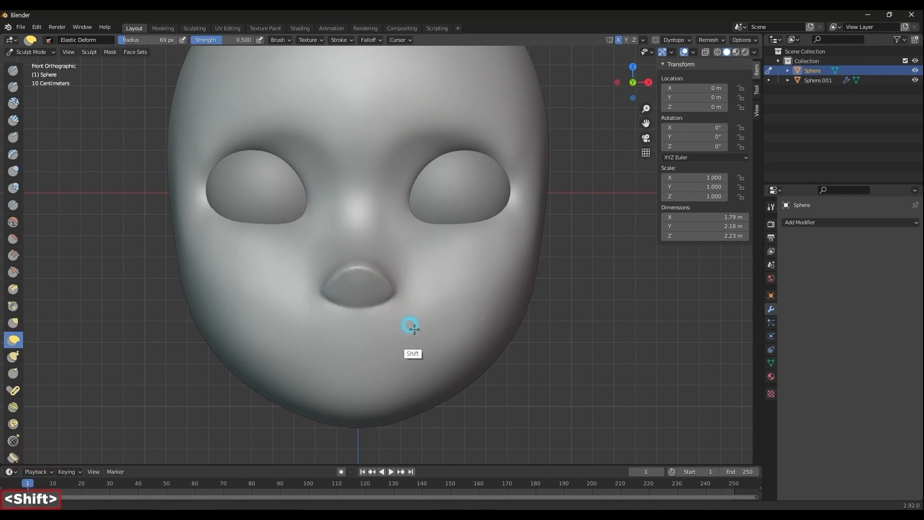
Round out the forehead silhouette in a three-quarter view with Elastic Deform at 103 px radius
shift+middle_drag(484, 283, 457, 305)
ctrl+middle_drag(457, 305, 439, 312)
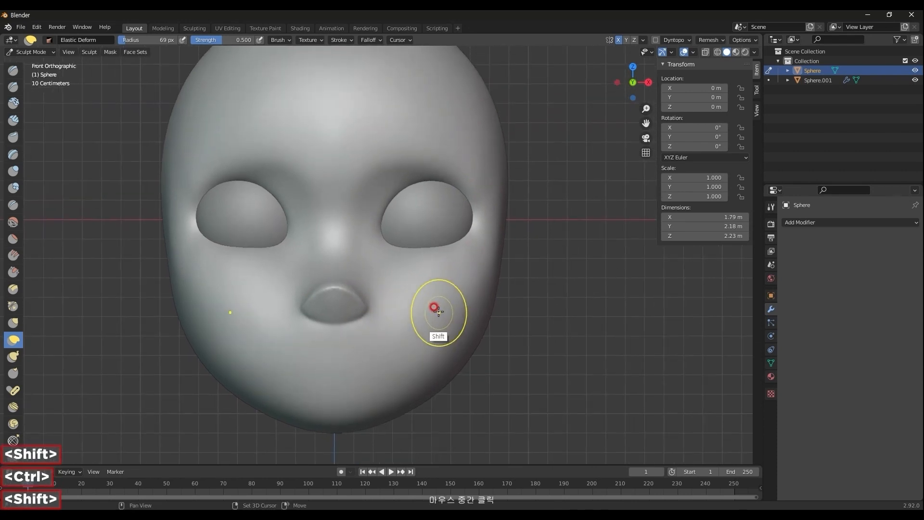
ctrl+middle_drag(495, 268, 456, 331)
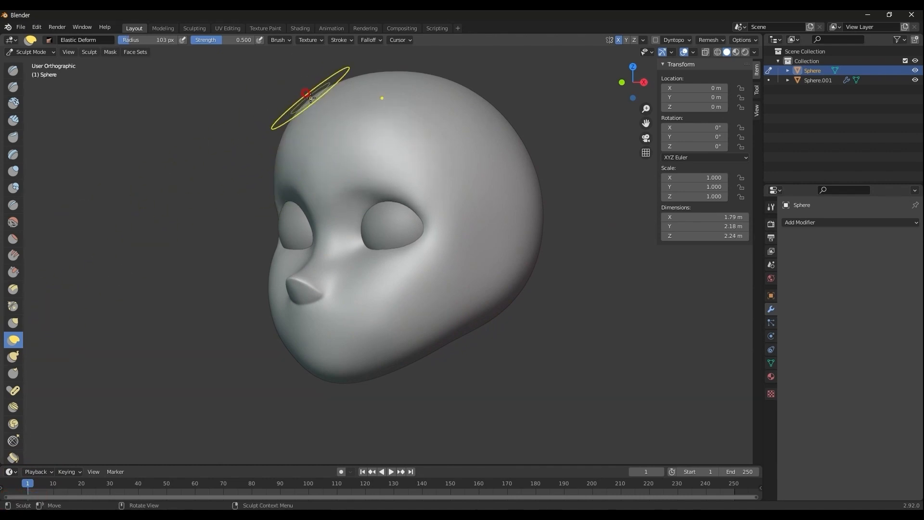
shift+middle_drag(435, 250, 434, 256)
ctrl+middle_drag(385, 247, 335, 228)
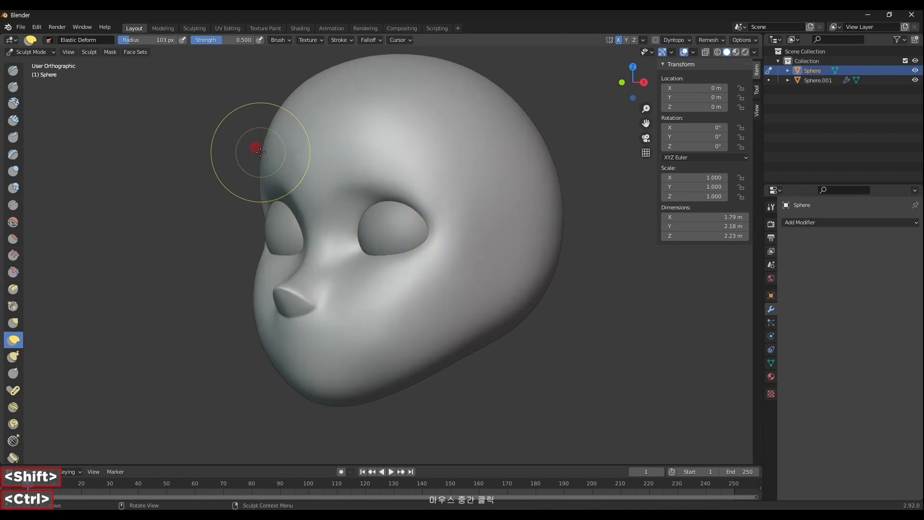
drag(263, 154, 267, 120)
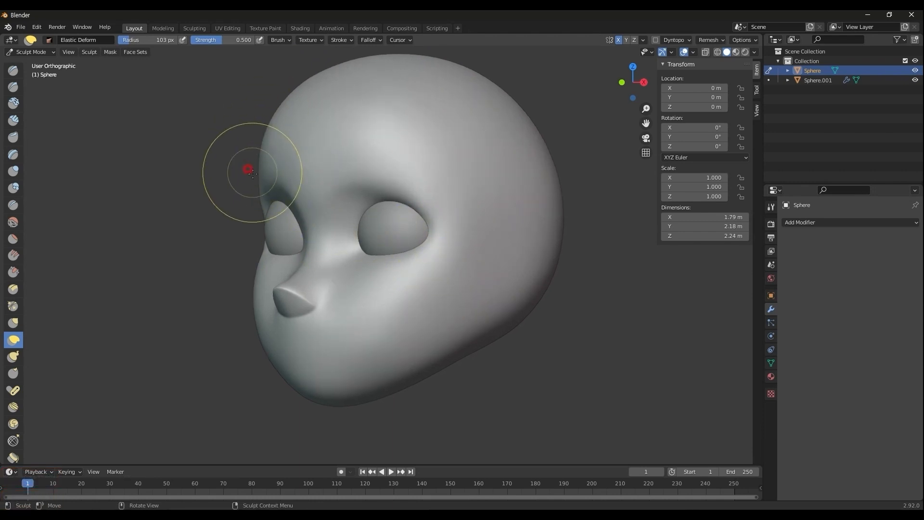
drag(250, 173, 253, 171)
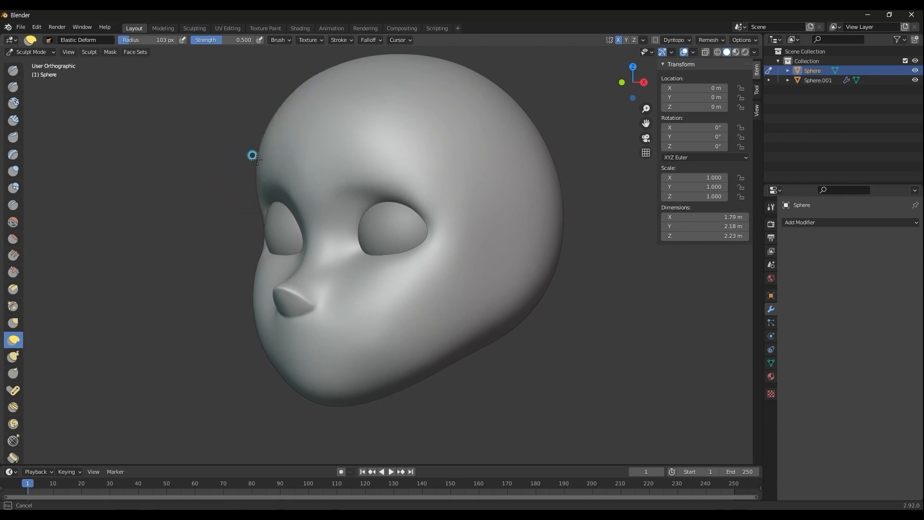
drag(329, 64, 324, 61)
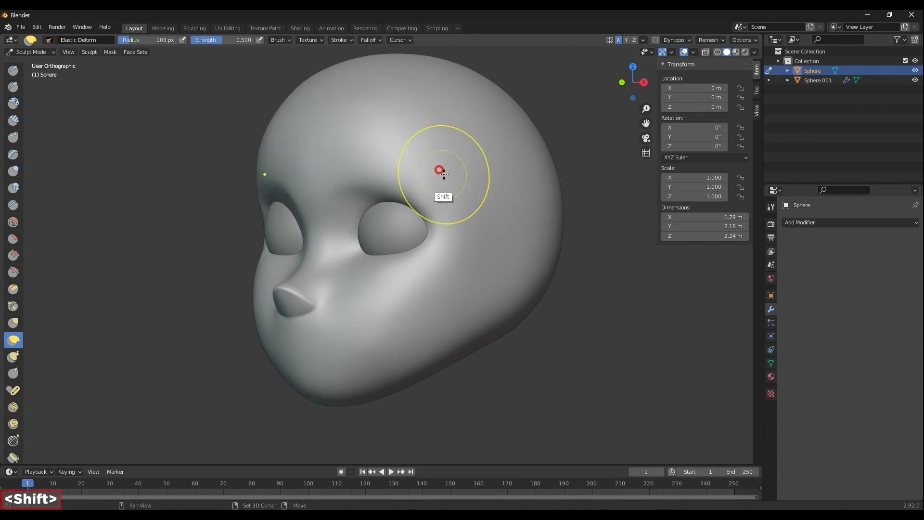
Adjust the brow silhouette above the far eye with Elastic Deform at 103 px radius
shift+middle_drag(442, 176, 415, 192)
ctrl+middle_drag(411, 214, 408, 221)
mouse_move(335, 238)
ctrl+middle_down()
mouse_move(286, 183)
mouse_move(497, 225)
ctrl+middle_up()
drag(226, 192, 230, 189)
ctrl+middle_drag(236, 181, 429, 231)
shift+middle_drag(501, 248, 281, 260)
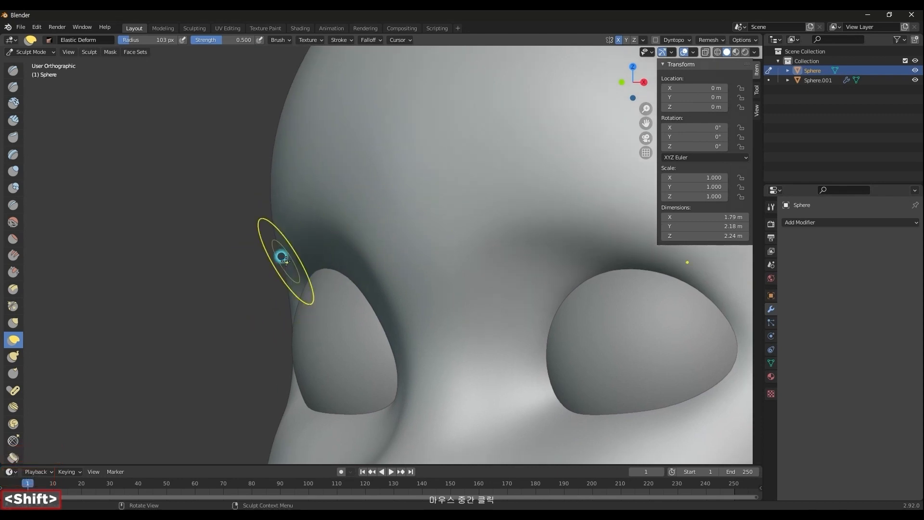
Reshape the far cheek's contour beside the nose in the three-quarter view with Elastic Deform
shift+middle_drag(274, 396, 387, 126)
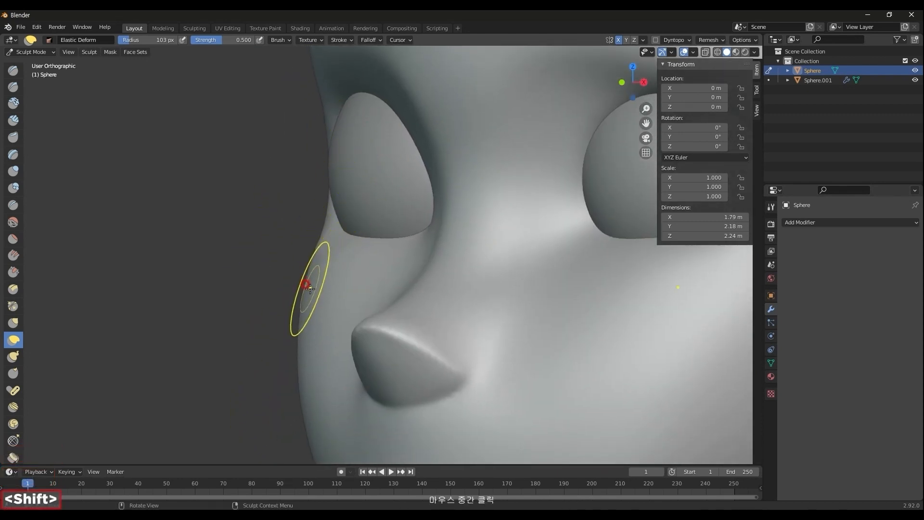
ctrl+middle_drag(295, 289, 313, 344)
mouse_move(313, 344)
shift+middle_down()
mouse_move(320, 274)
mouse_move(324, 316)
shift+middle_up()
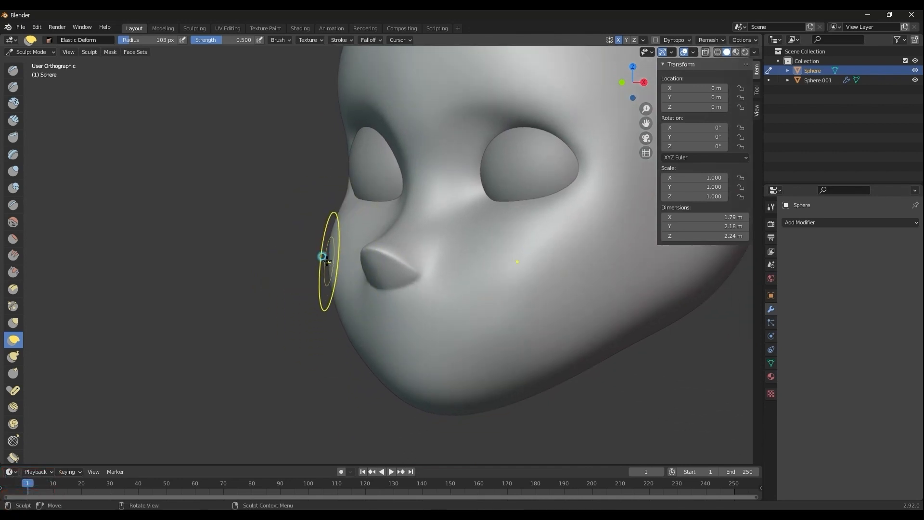
drag(325, 294, 330, 303)
Adjust the lower cheek outlines in the front view with Elastic Deform at 103 px radius
shift+middle_drag(565, 298, 505, 326)
ctrl+middle_drag(506, 326, 498, 350)
key(KP_1)
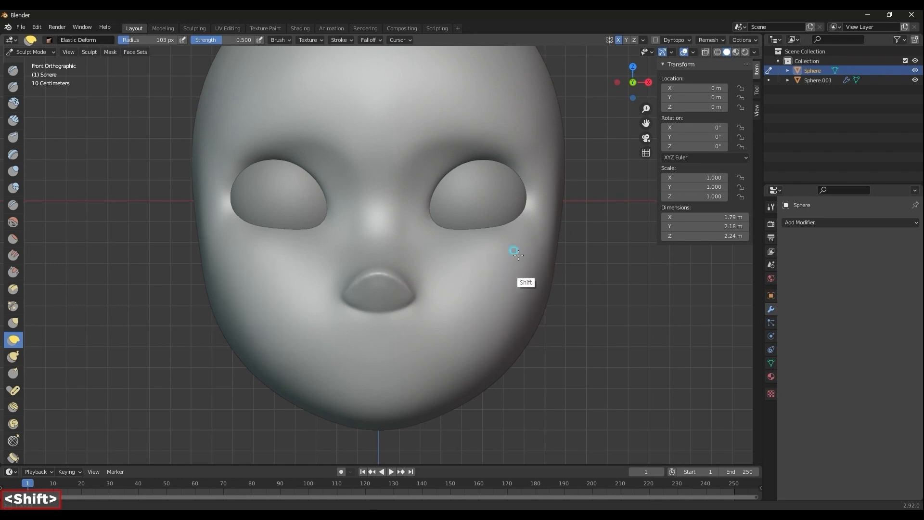
shift+middle_drag(553, 244, 545, 247)
mouse_move(532, 263)
ctrl+middle_down()
mouse_move(520, 289)
mouse_move(449, 329)
mouse_move(409, 405)
ctrl+middle_up()
drag(254, 298, 252, 302)
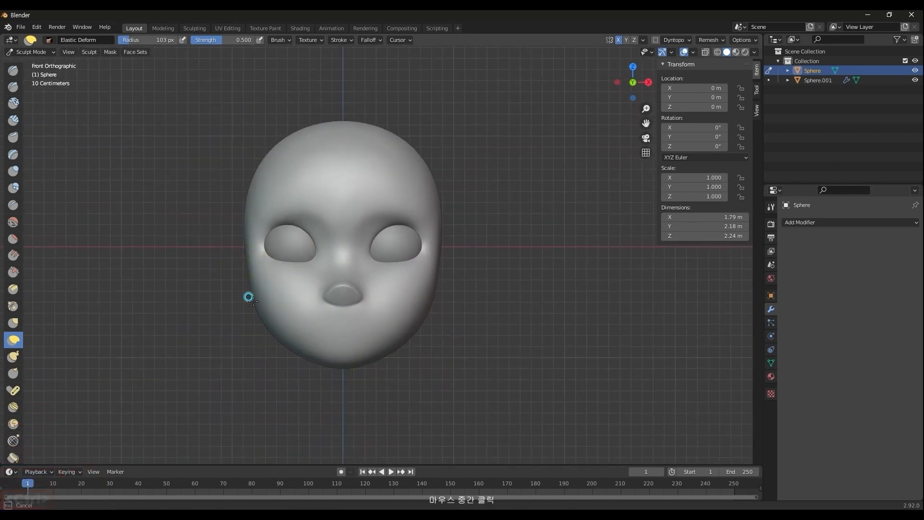
Push the chin upward and refine the jaw outline in the front view with Elastic Deform
mouse_move(418, 275)
ctrl+middle_down()
mouse_move(446, 308)
mouse_move(440, 284)
ctrl+middle_up()
drag(384, 360, 370, 352)
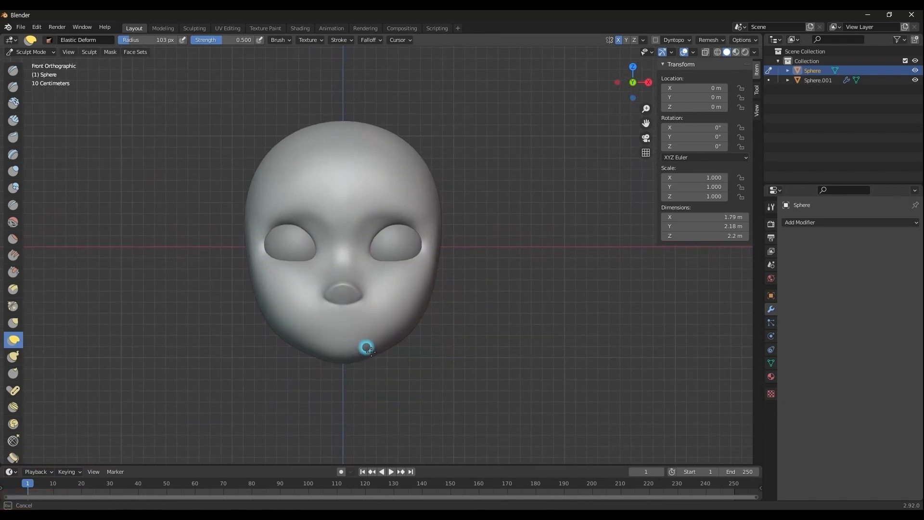
drag(404, 327, 413, 318)
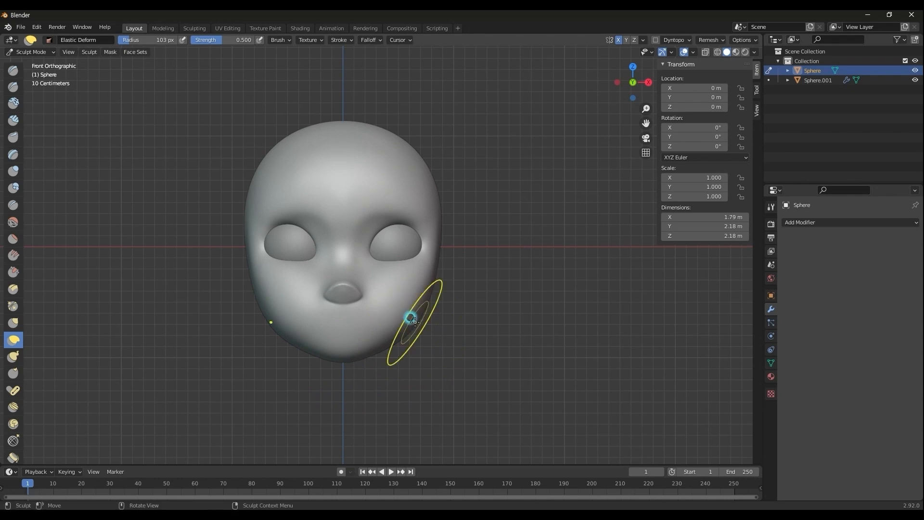
ctrl+middle_drag(407, 329, 427, 331)
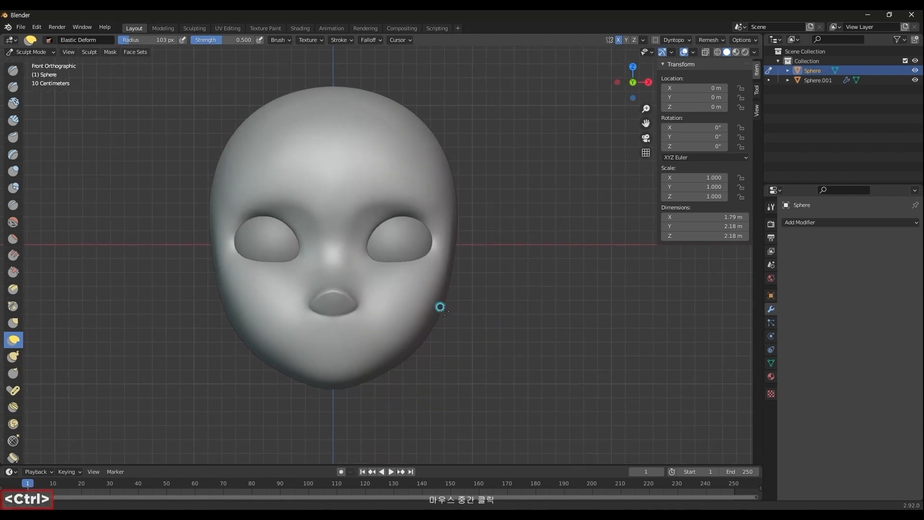
Inspect the eye socket from a side angle and the overall face shape from the front
shift+middle_drag(464, 239, 472, 312)
middle_drag(472, 313, 434, 227)
mouse_move(434, 227)
ctrl+middle_down()
mouse_move(516, 191)
mouse_move(460, 193)
ctrl+middle_up()
ctrl+middle_drag(457, 259, 465, 236)
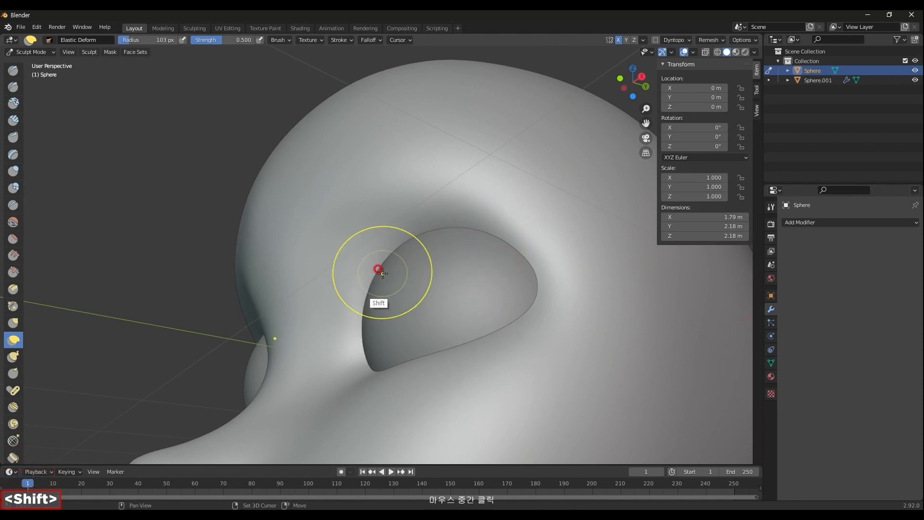
ctrl+middle_drag(367, 268, 398, 287)
key(1)
ctrl+middle_drag(480, 295, 448, 296)
ctrl+middle_drag(448, 296, 479, 291)
Refine the lower back of the head from three-quarter orthographic views with Elastic Deform at 103 px radius
key(KP_6)
key(KP_6)
key(KP_5)
key(KP_6)
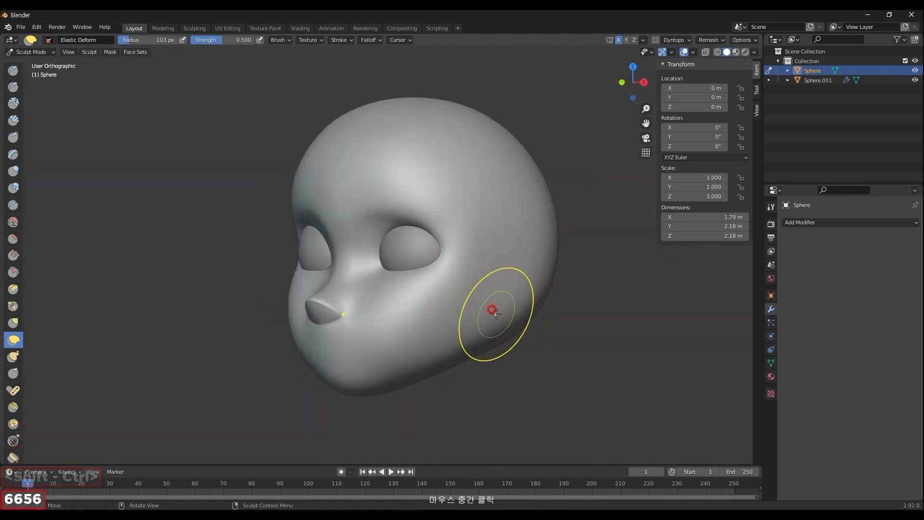
key(KP_6)
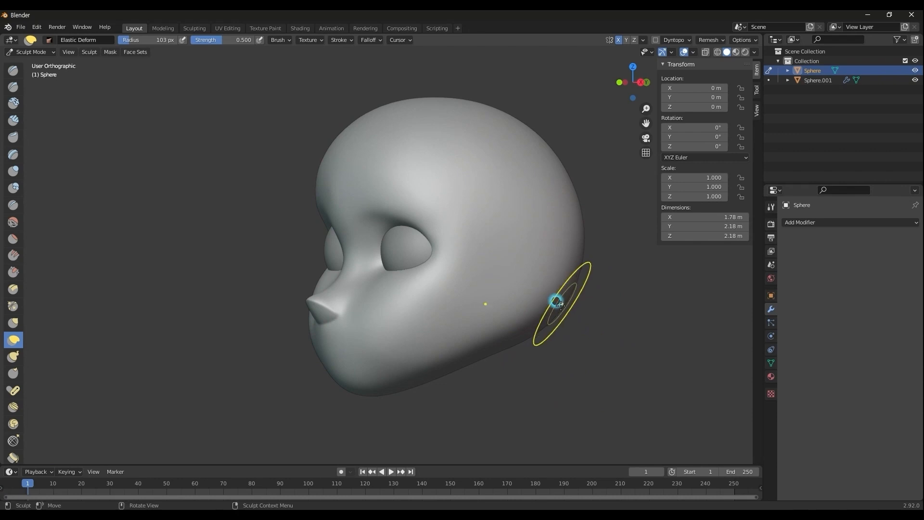
key(KP_4)
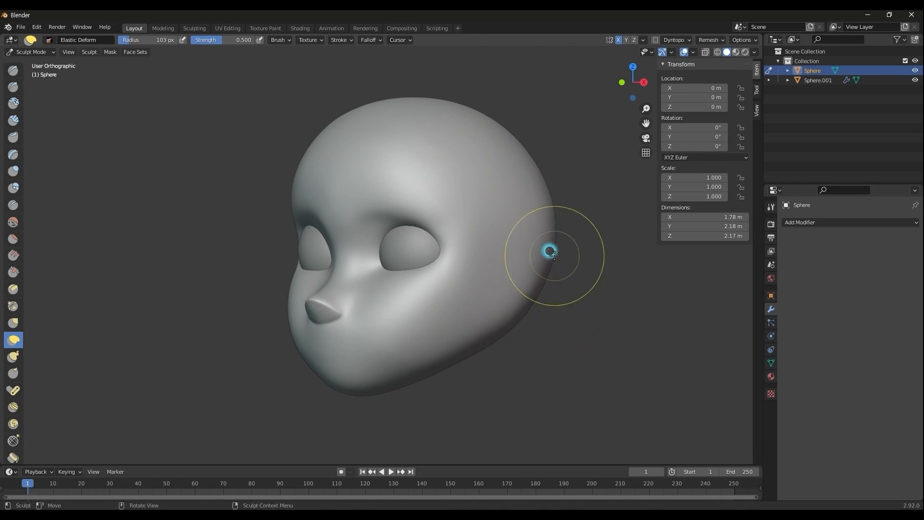
ctrl+middle_drag(552, 252, 504, 305)
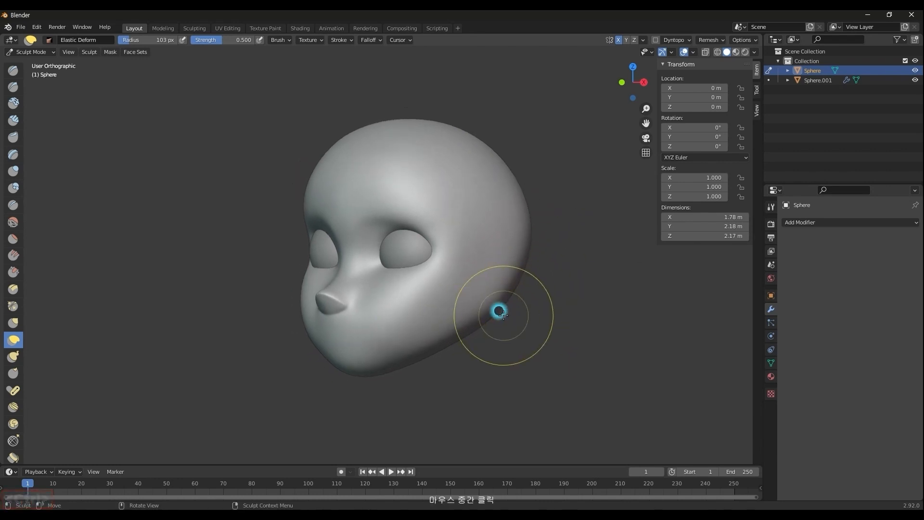
Pull the nose's upper edge slightly upward in the front view with Elastic Deform
key(KP_1)
ctrl+middle_drag(426, 370, 469, 330)
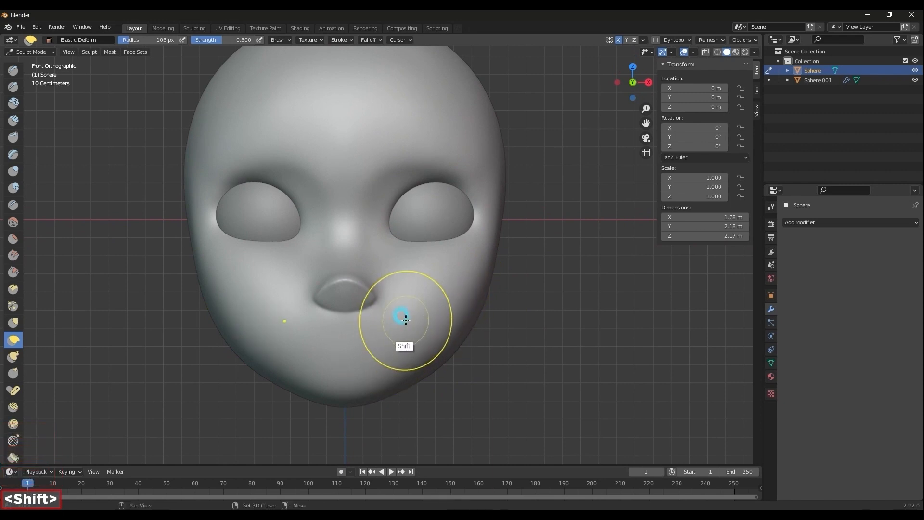
ctrl+shift+middle_drag(392, 319, 407, 289)
drag(355, 284, 356, 277)
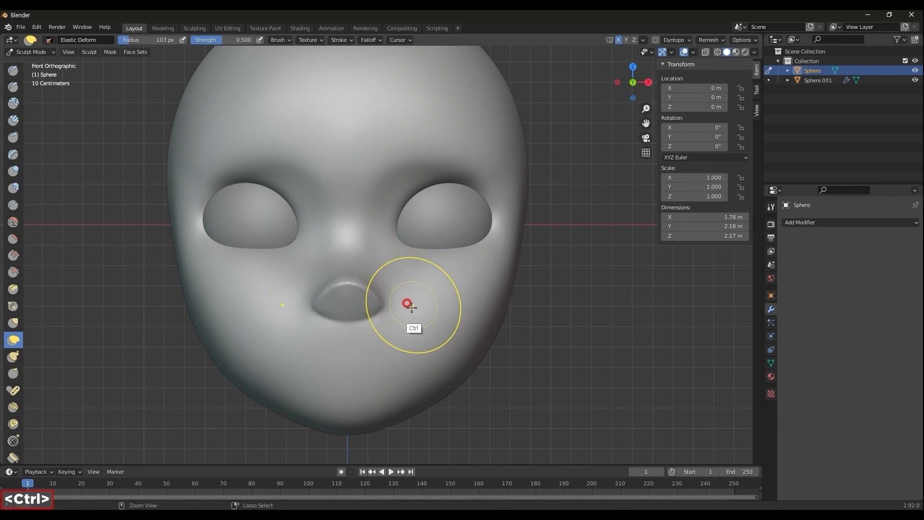
Carve a short horizontal mouth line below the nose in the front view with the Crease brush at 52 px radius
ctrl+middle_drag(451, 285, 429, 324)
ctrl+middle_drag(429, 324, 485, 242)
shift+middle_drag(485, 241, 489, 219)
mouse_move(440, 307)
shift+middle_down()
mouse_move(443, 298)
mouse_move(398, 274)
shift+middle_up()
key(shift+c)
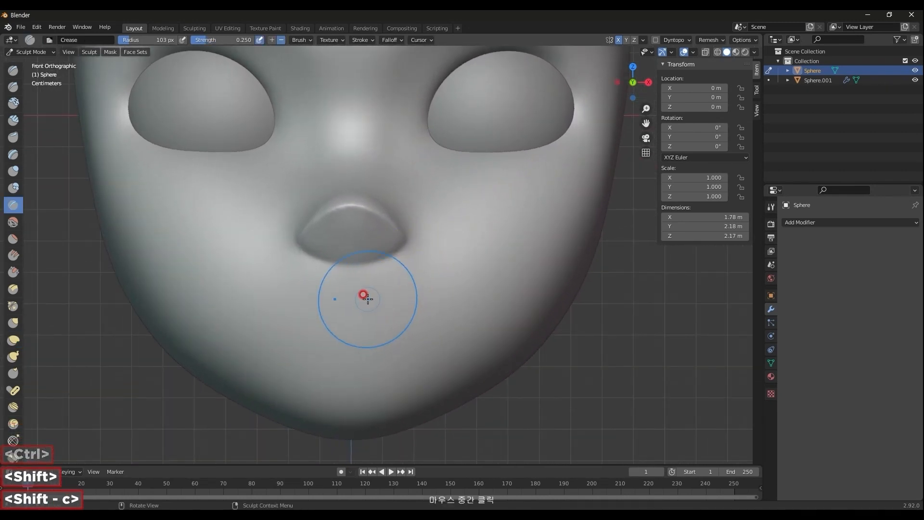
key(bracketleft)
key(bracketleft)
key(bracketleft)
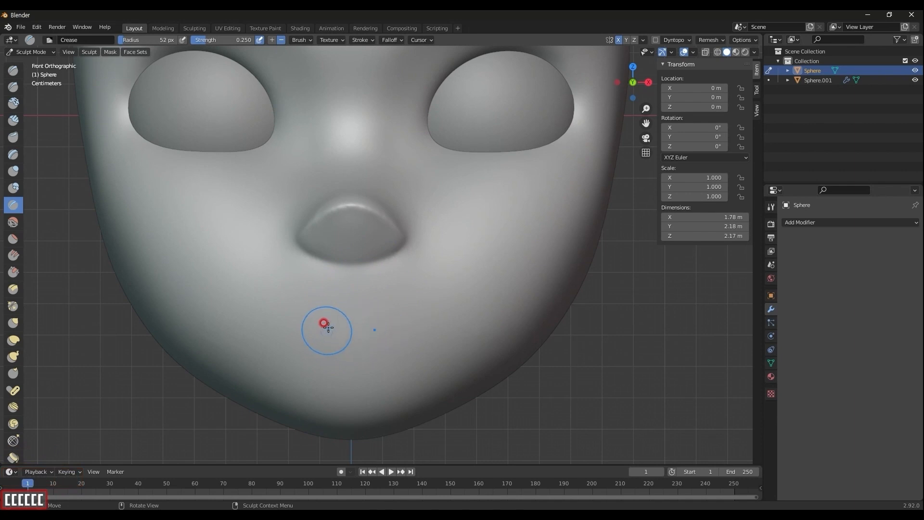
ctrl+middle_drag(392, 323, 358, 330)
key(ctrl+z)
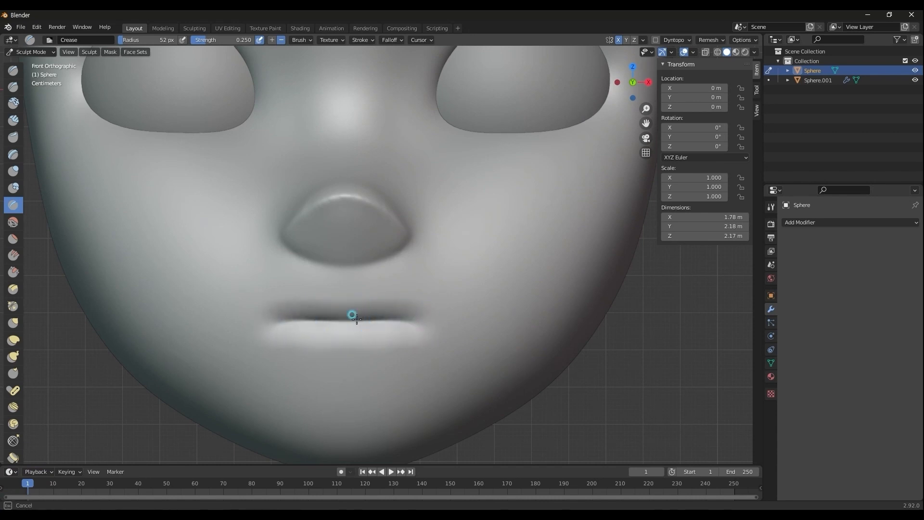
Deepen the mouth line out to its corners with the Crease brush and smooth the area just below it
mouse_move(323, 319)
ctrl+middle_down()
mouse_move(334, 355)
mouse_move(378, 309)
mouse_move(433, 275)
mouse_move(388, 283)
mouse_move(327, 318)
ctrl+middle_up()
key(KP_1)
key(KP_3)
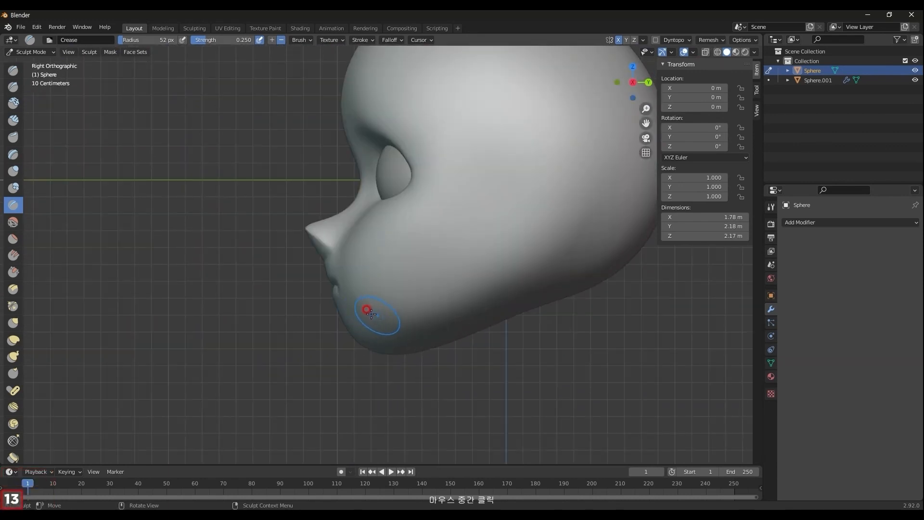
middle_drag(349, 274, 466, 273)
key(KP_1)
shift+middle_drag(466, 273, 475, 262)
ctrl+middle_drag(387, 320, 414, 283)
shift+middle_drag(414, 284, 419, 271)
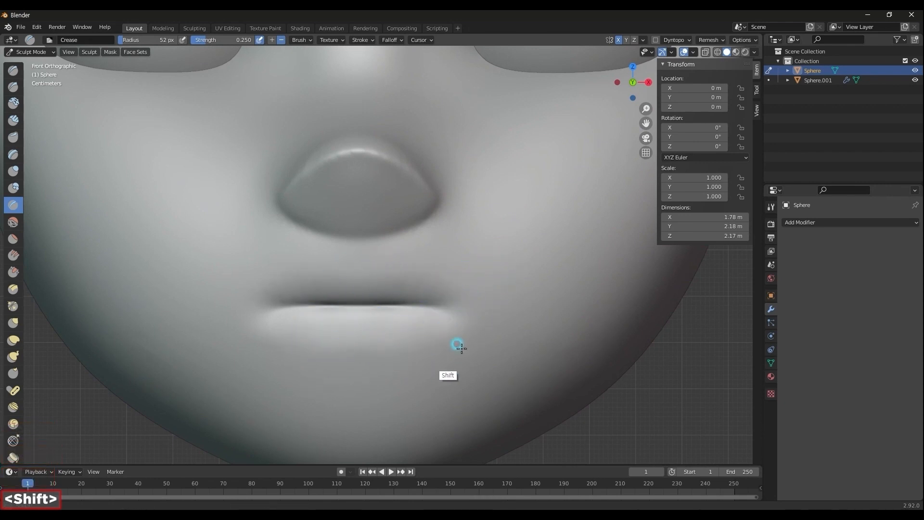
key(shift+c)
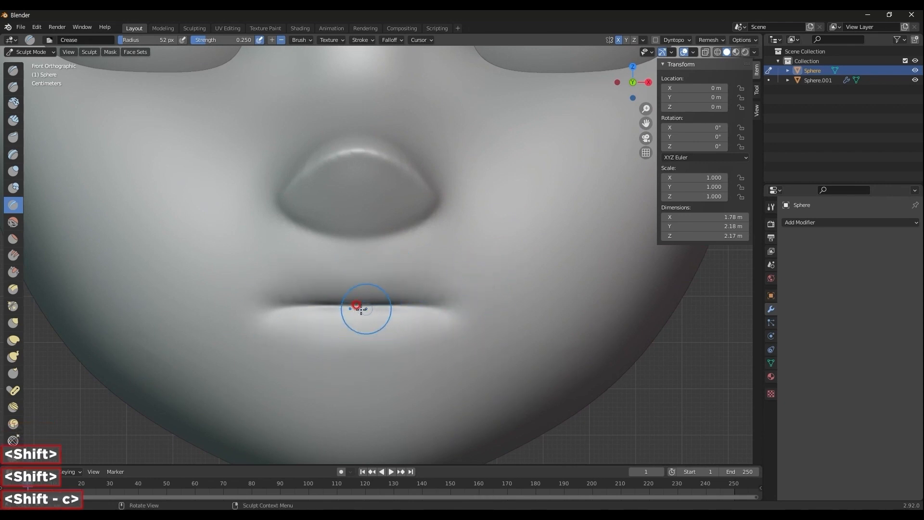
drag(409, 301, 418, 301)
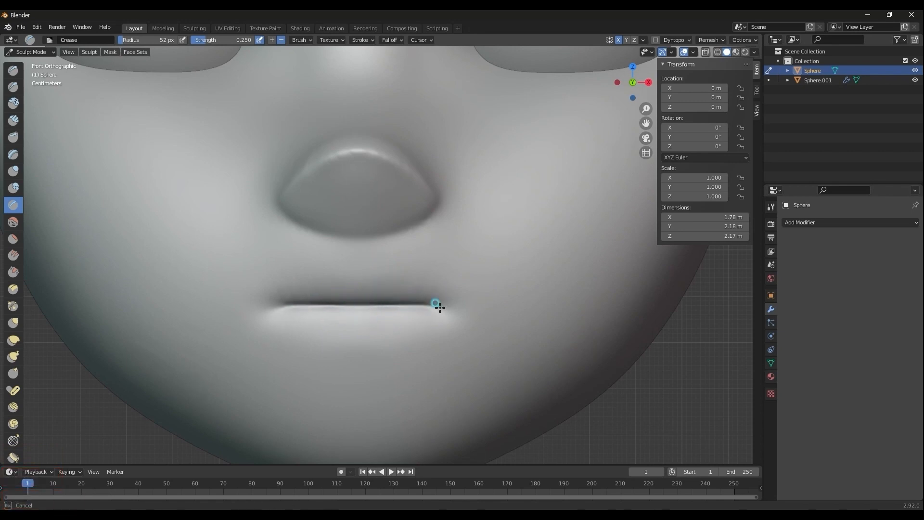
key(shift)
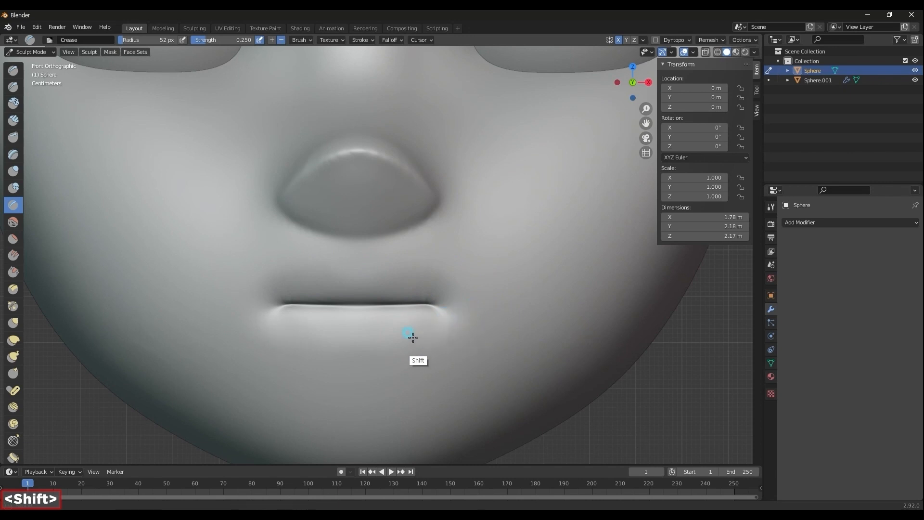
Push the nose tip slightly back in the right side view with Elastic Deform at 52 px radius
ctrl+middle_drag(433, 326, 422, 288)
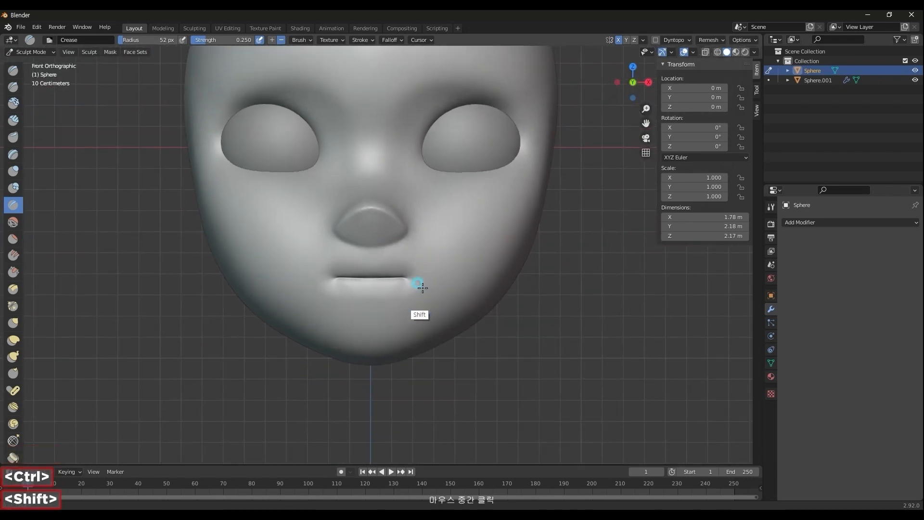
middle_drag(370, 310, 392, 241)
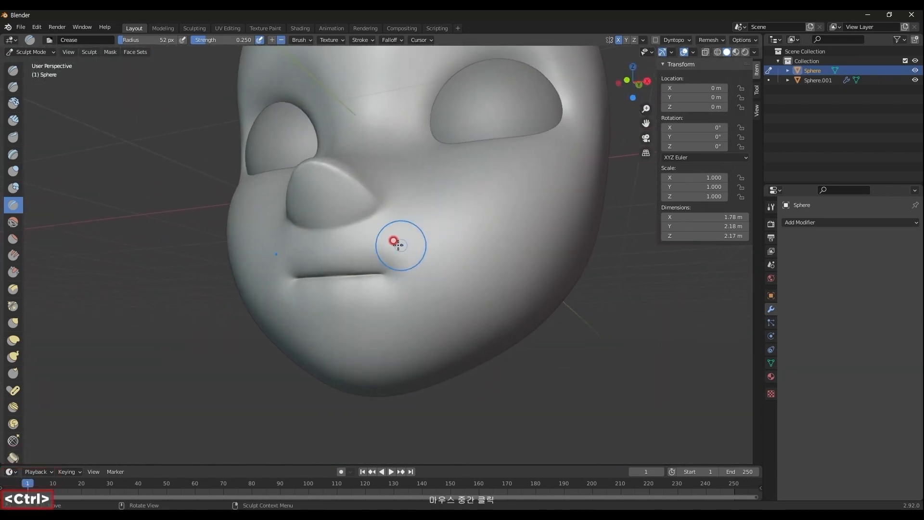
ctrl+middle_drag(452, 270, 436, 295)
mouse_move(436, 295)
middle_down()
mouse_move(396, 299)
mouse_move(428, 277)
mouse_move(426, 306)
middle_up()
key(KP_1)
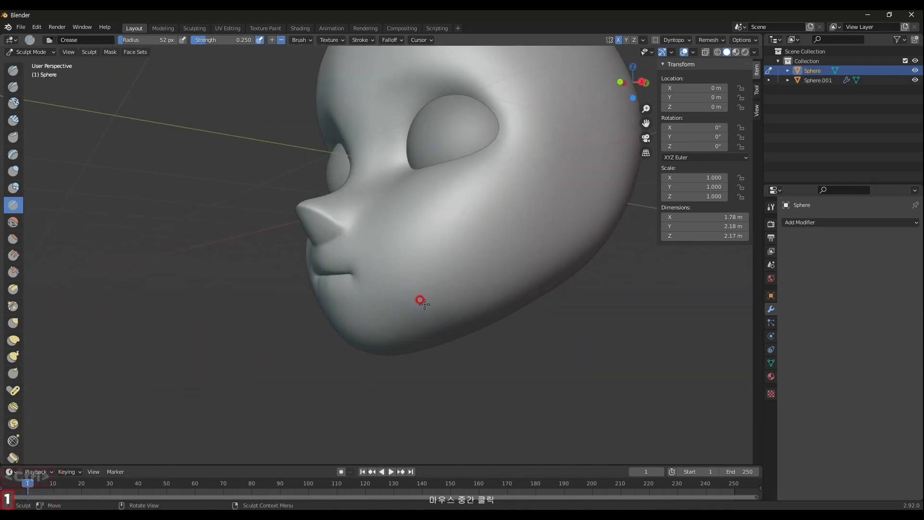
key(KP_3)
shift+middle_drag(363, 255, 337, 280)
ctrl+middle_drag(336, 279, 298, 244)
shift+middle_drag(216, 258, 319, 224)
click(13, 339)
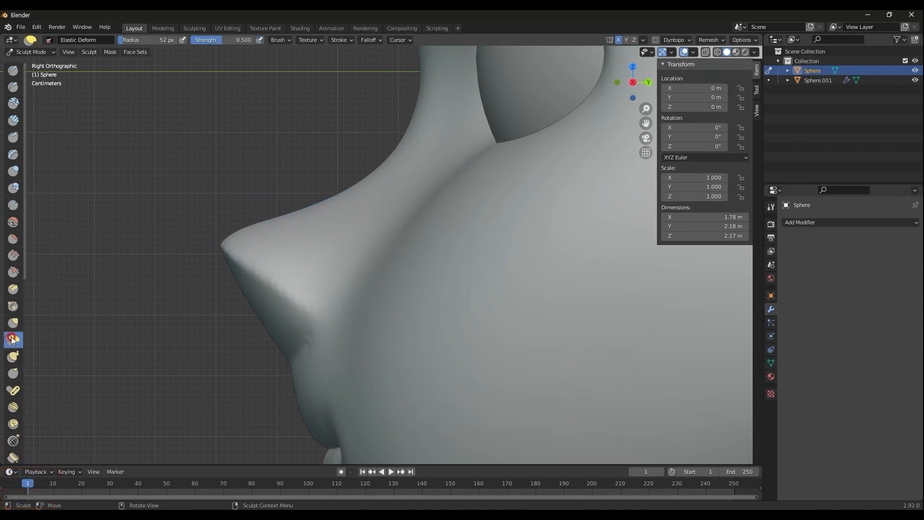
mouse_move(251, 223)
mouse_down()
mouse_move(255, 236)
mouse_move(264, 231)
mouse_up()
Refine the profile of the nose bridge and tip in the side view with Elastic Deform at 94 px radius
shift+middle_drag(315, 206, 364, 212)
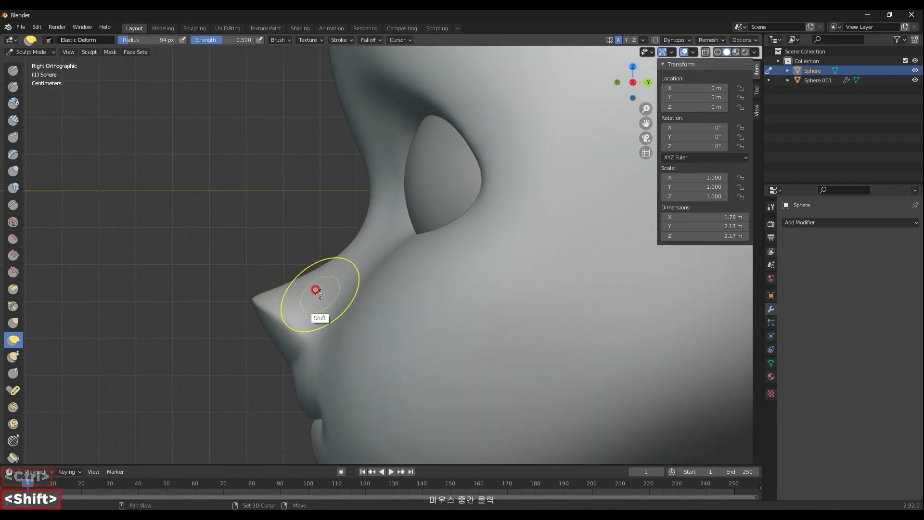
ctrl+middle_drag(320, 295, 298, 246)
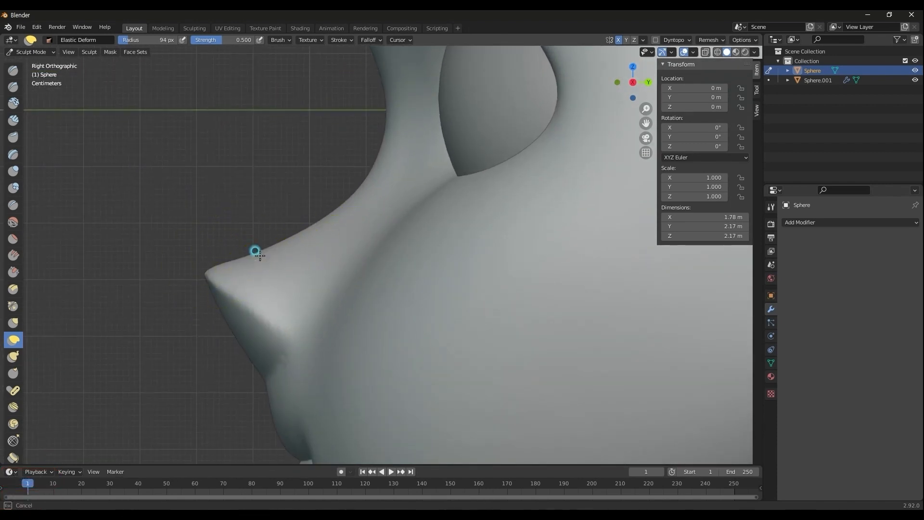
ctrl+middle_drag(231, 264, 234, 241)
mouse_move(234, 241)
shift+middle_down()
mouse_move(423, 223)
mouse_move(420, 212)
shift+middle_up()
drag(233, 266, 243, 273)
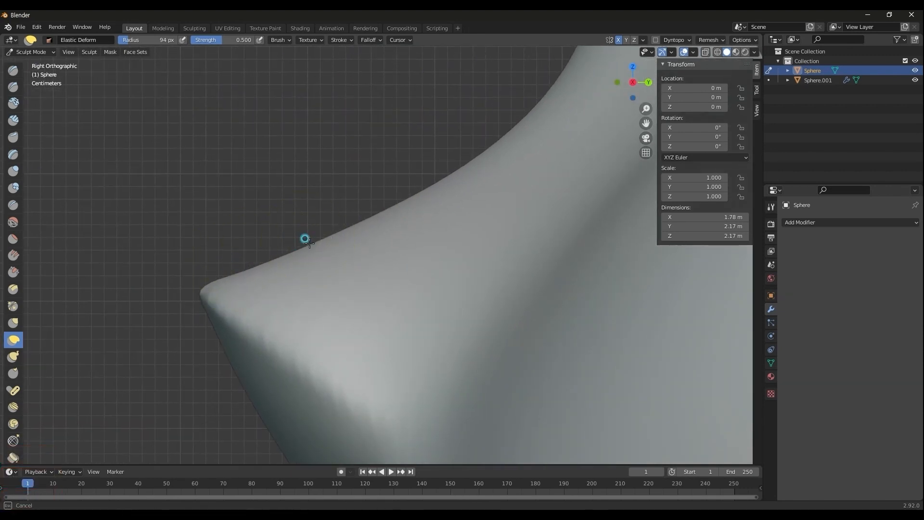
Adjust the mouth corners into a slight upward curve from a side angle with Elastic Deform, undoing the last stroke
ctrl+middle_drag(308, 239, 327, 285)
shift+middle_drag(470, 199, 457, 286)
shift+middle_drag(458, 286, 397, 316)
ctrl+middle_drag(397, 316, 380, 291)
shift+middle_drag(380, 291, 347, 298)
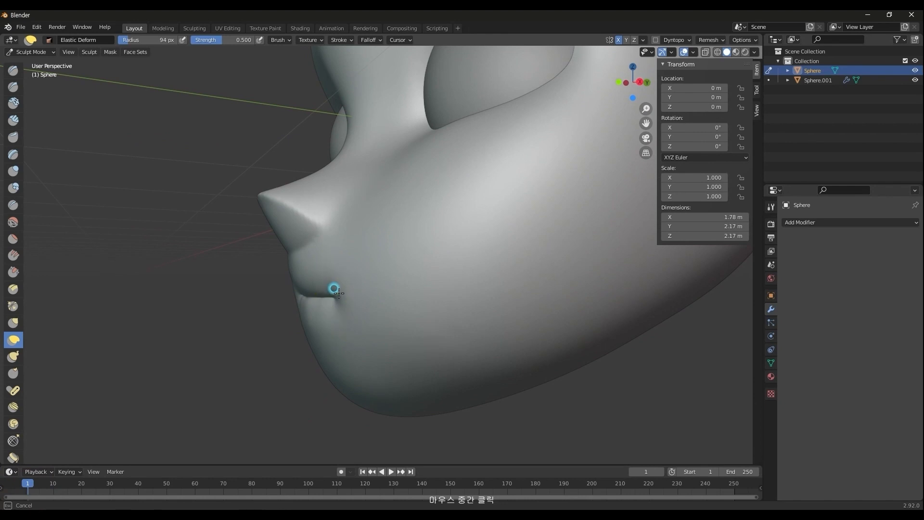
drag(367, 290, 381, 289)
key(ctrl+z)
mouse_move(419, 279)
ctrl+middle_down()
mouse_move(365, 326)
mouse_move(460, 271)
mouse_move(450, 299)
ctrl+middle_up()
key(1)
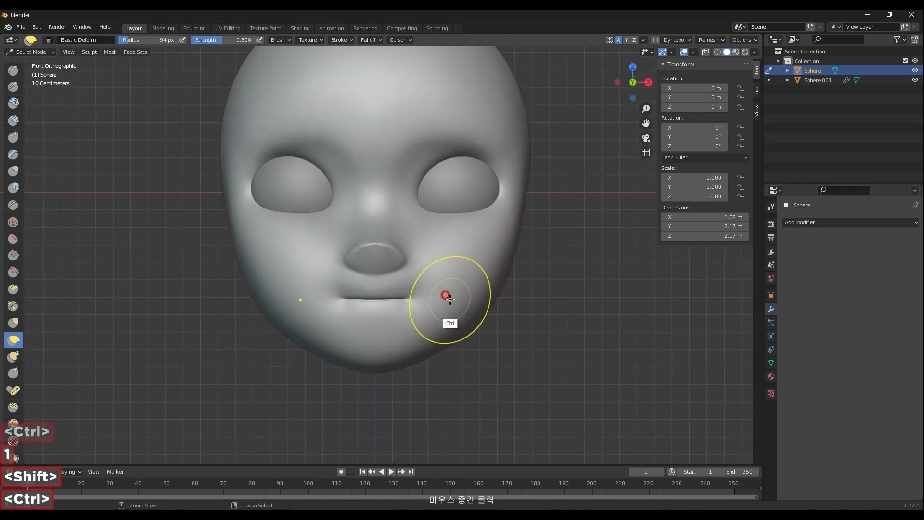
Push the side of the head slightly inward around the temple in the front view with Elastic Deform
ctrl+middle_drag(514, 266, 479, 297)
ctrl+middle_drag(470, 351, 477, 305)
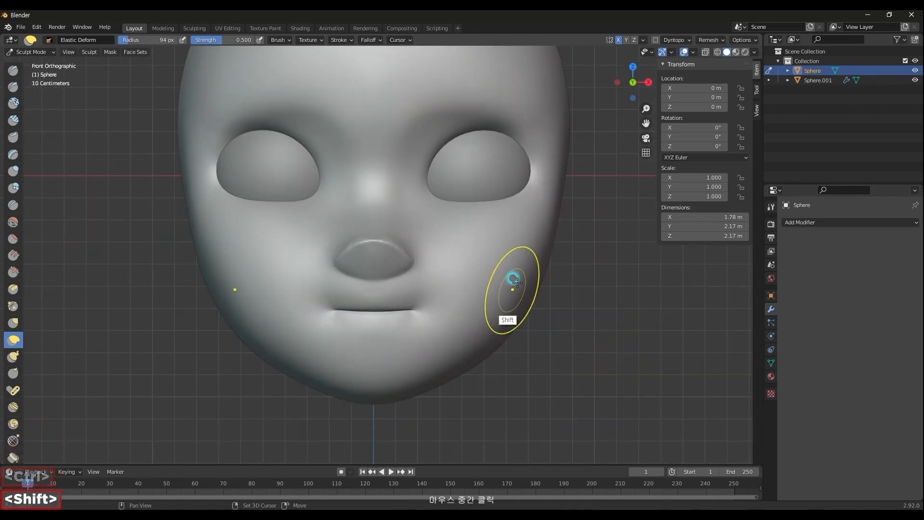
shift+middle_drag(513, 275, 472, 326)
ctrl+middle_drag(472, 315, 462, 352)
shift+middle_drag(485, 284, 472, 305)
mouse_move(475, 298)
ctrl+middle_down()
mouse_move(472, 321)
mouse_move(477, 282)
ctrl+middle_up()
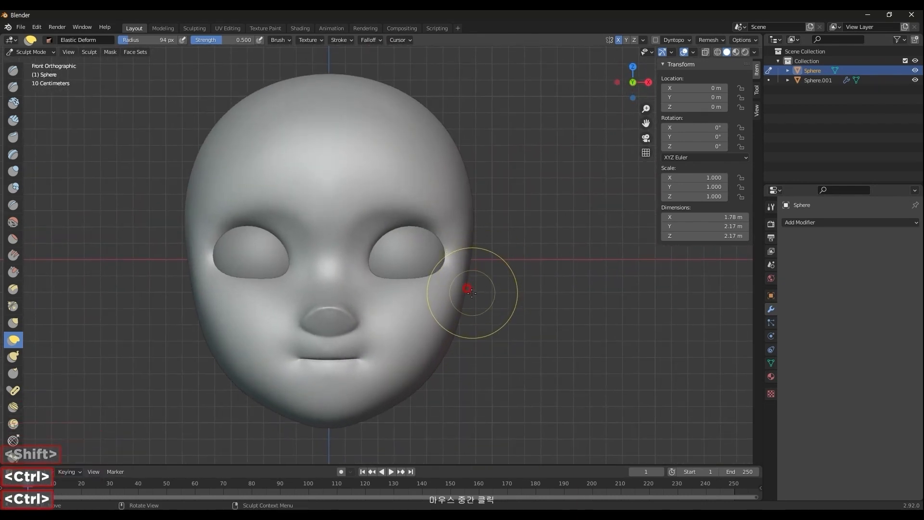
middle_drag(474, 212, 474, 212)
drag(470, 213, 470, 213)
Refine the outline of the lower cheeks and jaw in the front view with Elastic Deform
shift+middle_drag(464, 309, 469, 298)
ctrl+shift+middle_drag(470, 295, 463, 328)
drag(448, 364, 441, 356)
drag(458, 324, 458, 325)
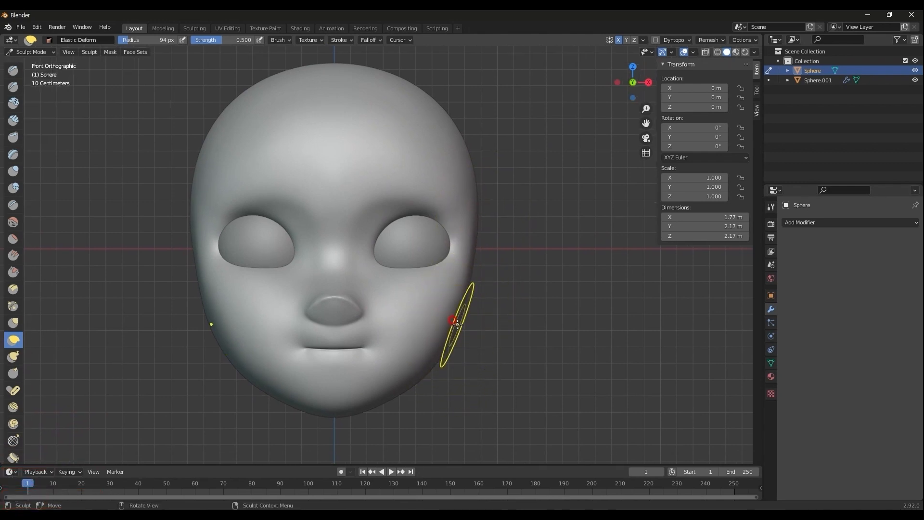
drag(448, 364, 444, 330)
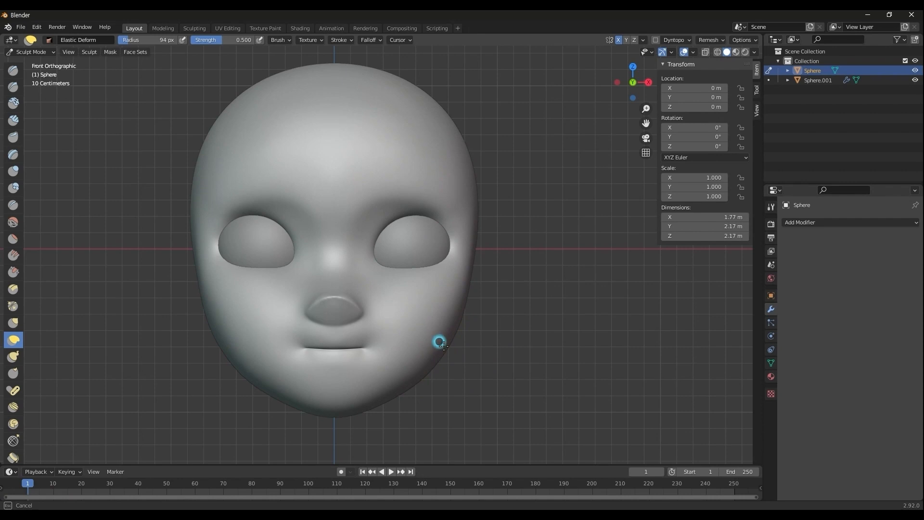
Push the outline between the mouth and chin inward from a three-quarter orthographic view with Elastic Deform
mouse_move(483, 288)
ctrl+middle_down()
mouse_move(485, 334)
mouse_move(475, 316)
mouse_move(442, 340)
mouse_move(293, 117)
ctrl+middle_up()
shift+middle_drag(425, 215, 416, 199)
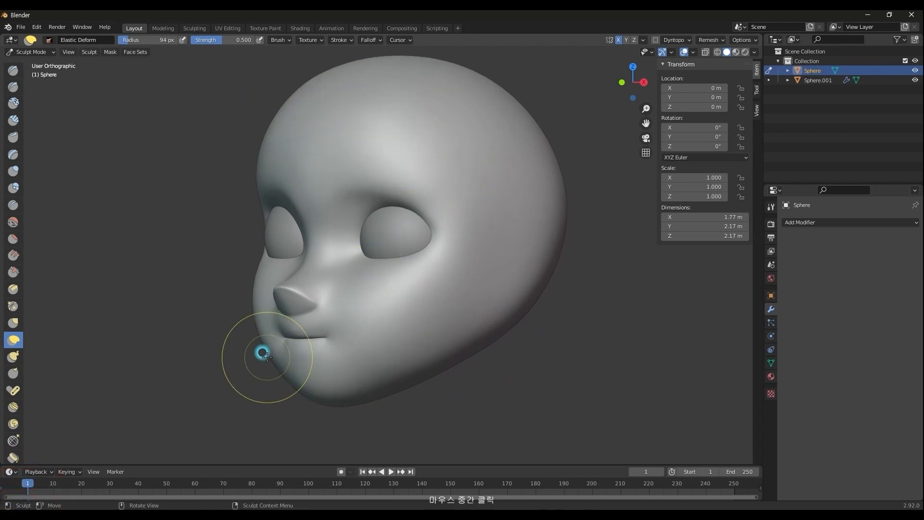
drag(277, 353, 278, 352)
mouse_move(341, 344)
shift+middle_down()
mouse_move(352, 309)
mouse_move(296, 320)
mouse_move(303, 276)
shift+middle_up()
key(ctrl+z)
mouse_move(292, 312)
shift+middle_down()
mouse_move(289, 324)
mouse_move(288, 311)
shift+middle_up()
drag(234, 375, 245, 372)
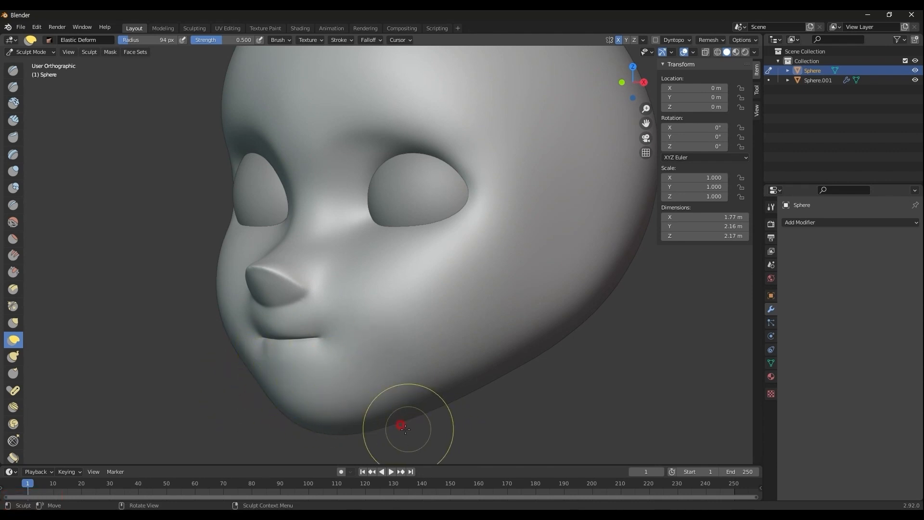
Push the underside of the chin and jaw upward from the three-quarter view with Elastic Deform
ctrl+middle_drag(400, 332, 397, 398)
drag(378, 365, 360, 356)
mouse_move(473, 316)
middle_down()
mouse_move(474, 360)
mouse_move(482, 346)
mouse_move(459, 305)
middle_up()
shift+middle_drag(451, 258, 491, 295)
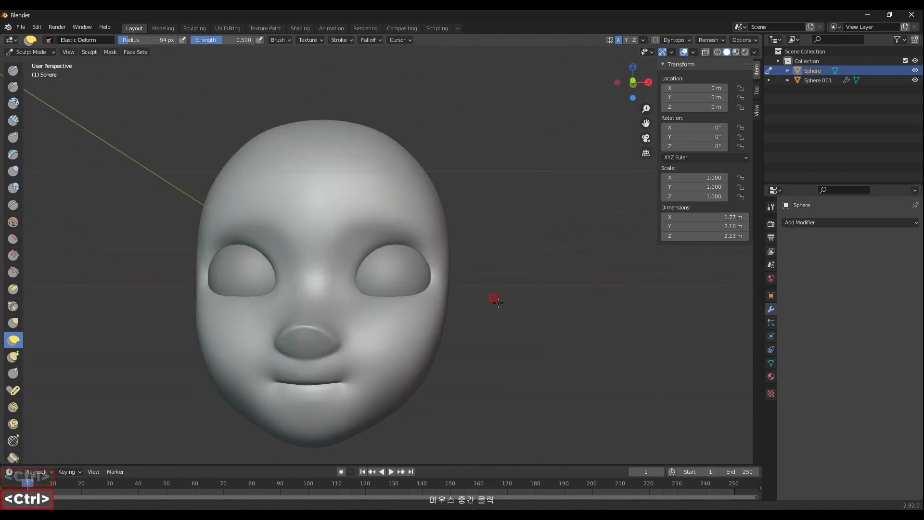
Pull the bottom of the chin slightly downward in the front view with Elastic Deform
key(1)
mouse_move(435, 310)
shift+middle_down()
mouse_move(442, 281)
mouse_move(415, 350)
shift+middle_up()
ctrl+middle_drag(414, 351, 409, 329)
drag(351, 387, 350, 390)
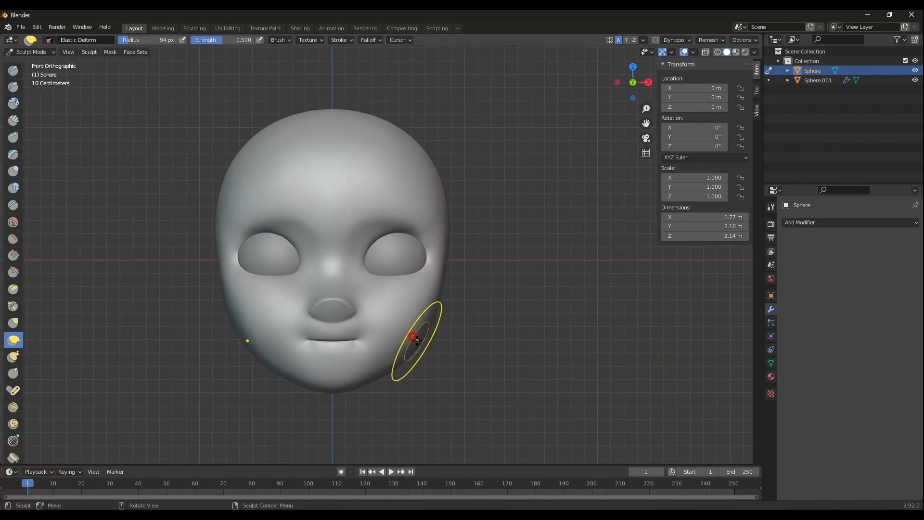
Smooth the brow and the skin around the inner side of the eye socket from close three-quarter angles
ctrl+middle_drag(458, 262, 405, 314)
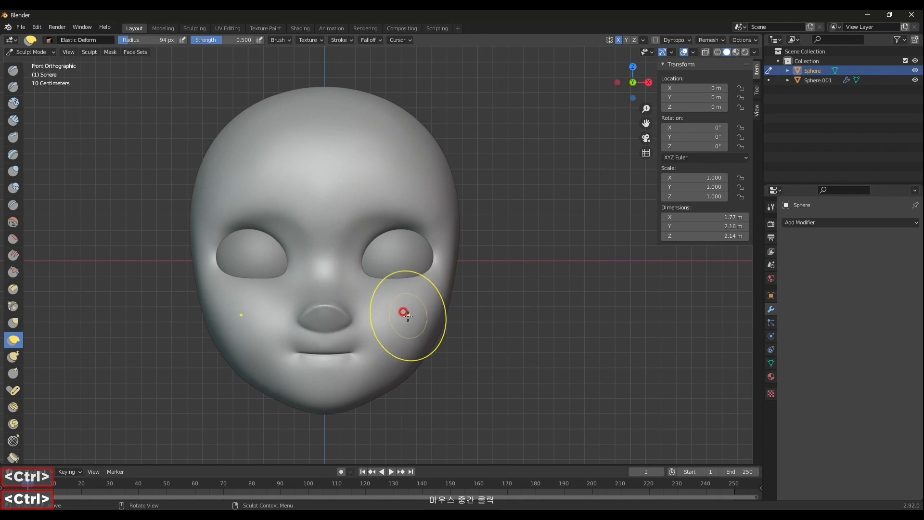
middle_drag(416, 312, 383, 244)
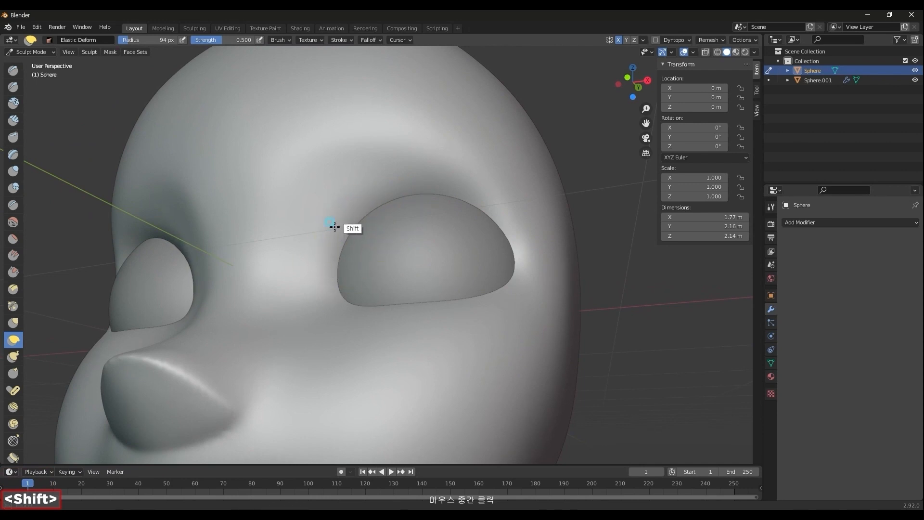
shift+drag(339, 178, 325, 239)
middle_drag(327, 237, 357, 233)
shift+drag(309, 255, 327, 219)
mouse_move(316, 335)
middle_down()
mouse_move(361, 317)
mouse_move(337, 314)
middle_up()
mouse_move(337, 314)
shift+mouse_down()
mouse_move(355, 182)
mouse_move(422, 182)
shift+mouse_up()
Sharpen the edges of the nose with the Pinch/Magnify brush, reducing its radius to 54 px
middle_drag(424, 170, 429, 262)
key(1)
ctrl+middle_drag(428, 262, 411, 302)
middle_drag(458, 285, 433, 277)
key(1)
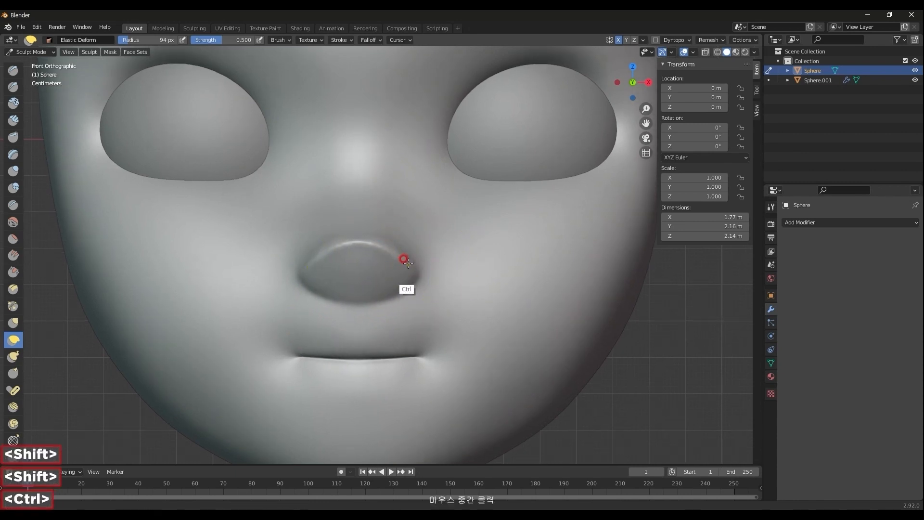
ctrl+middle_drag(404, 258, 357, 287)
key(p)
key(bracketleft)
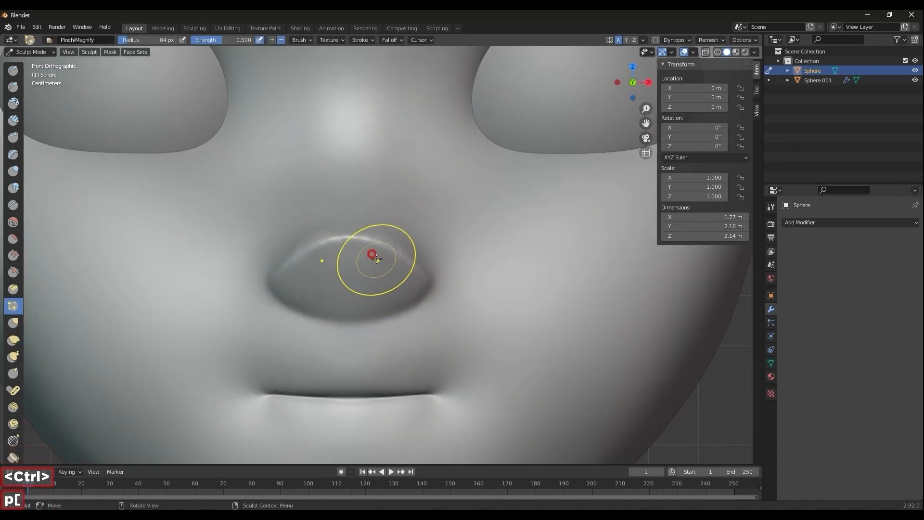
middle_drag(281, 271, 336, 239)
middle_drag(290, 269, 294, 208)
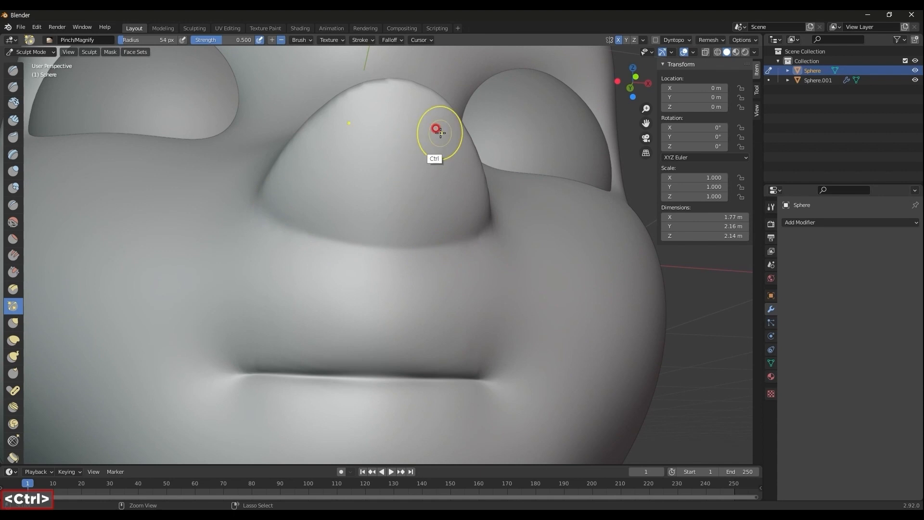
Inspect the nose, mouth and overall face shape from the front and right side
key(1)
ctrl+middle_drag(461, 295, 475, 248)
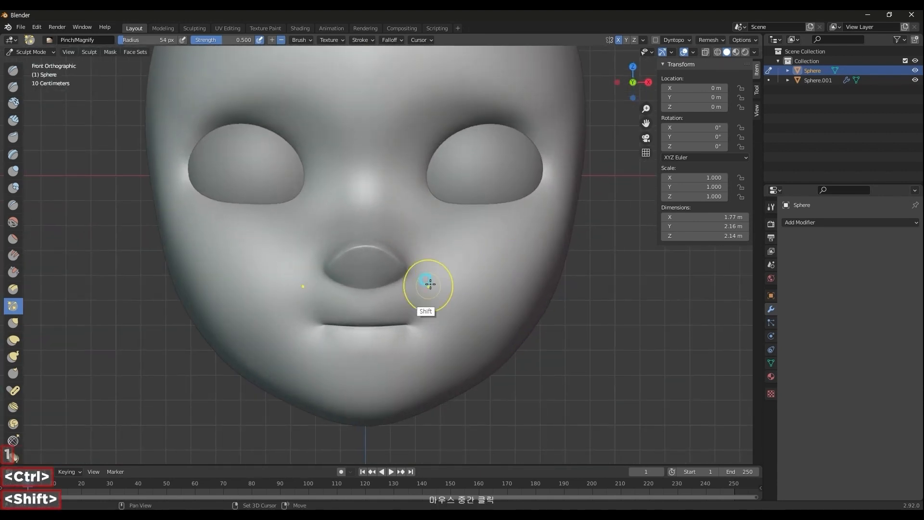
ctrl+middle_drag(419, 310, 421, 270)
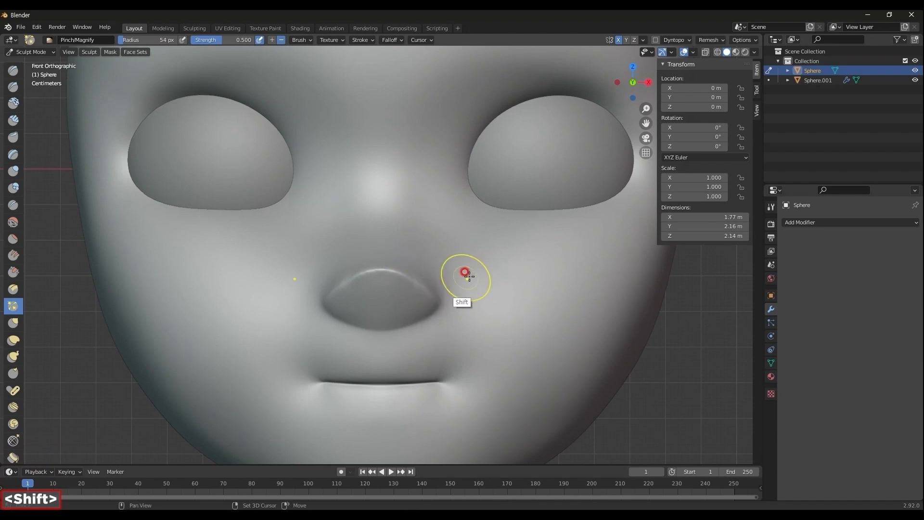
ctrl+middle_drag(470, 277, 439, 322)
key(1)
key(3)
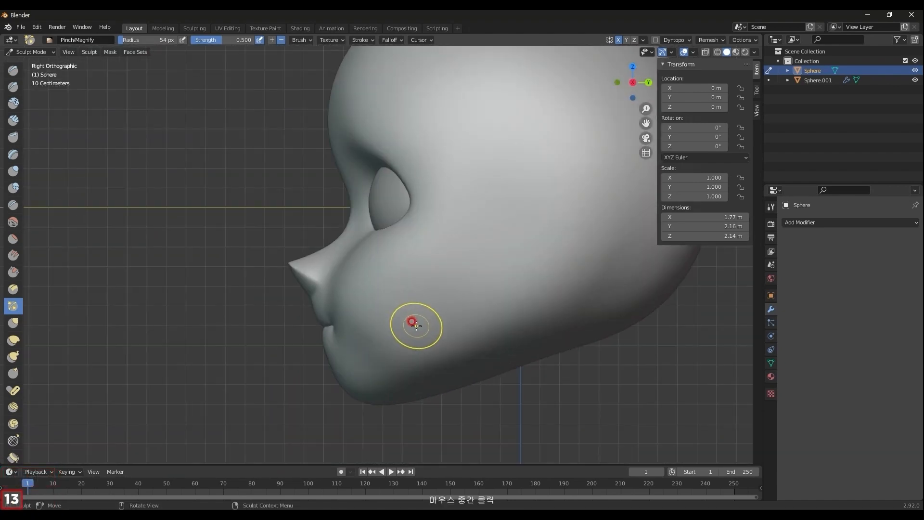
key(1)
ctrl+middle_drag(521, 278, 499, 287)
key(1)
shift+middle_drag(499, 287, 480, 302)
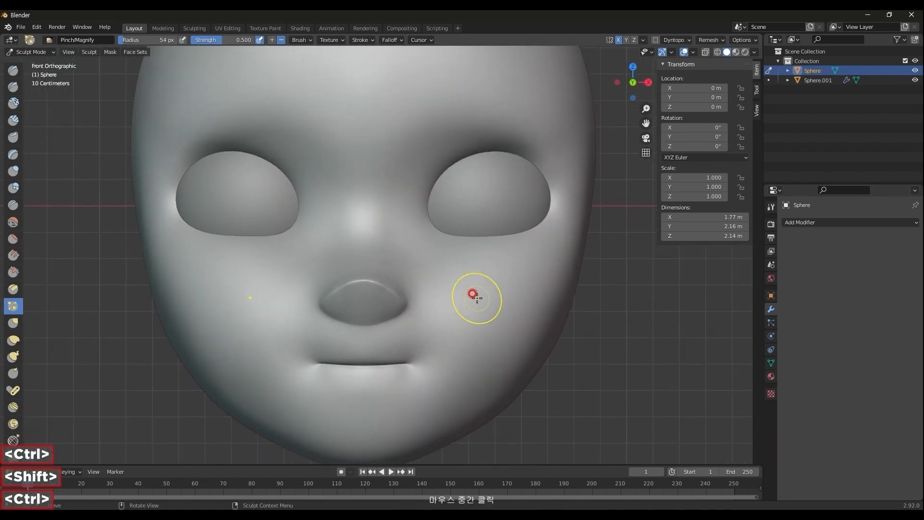
ctrl+middle_drag(378, 298, 486, 220)
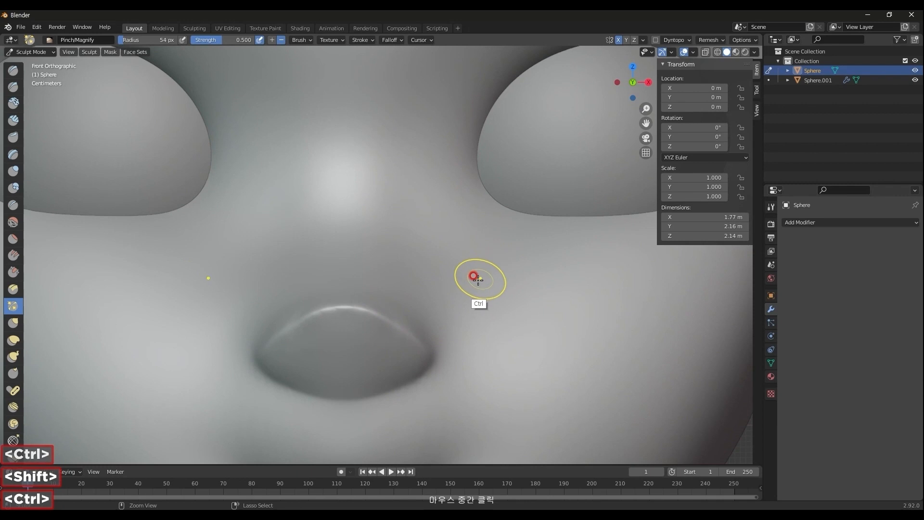
Pull the inner corners of both eye sockets slightly outward in the front view with Elastic Deform at a 90 px radius
ctrl+middle_drag(479, 270, 144, 362)
click(14, 340)
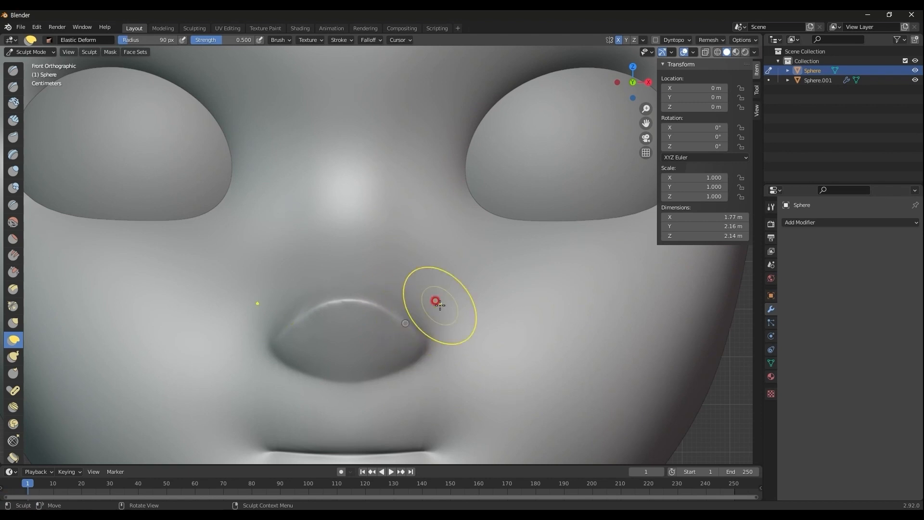
mouse_move(543, 248)
ctrl+middle_down()
mouse_move(475, 313)
mouse_move(433, 330)
mouse_move(424, 313)
mouse_move(429, 302)
ctrl+middle_up()
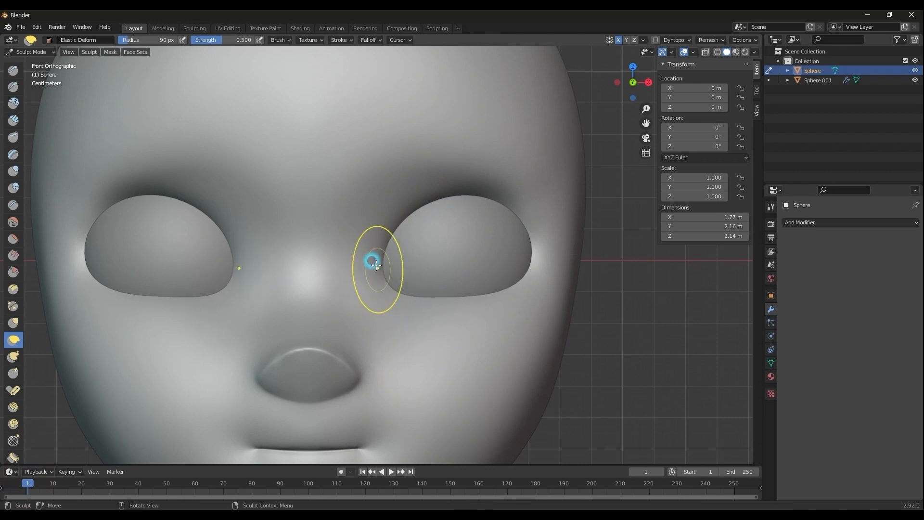
mouse_move(394, 294)
mouse_down()
mouse_move(386, 291)
mouse_move(404, 293)
mouse_up()
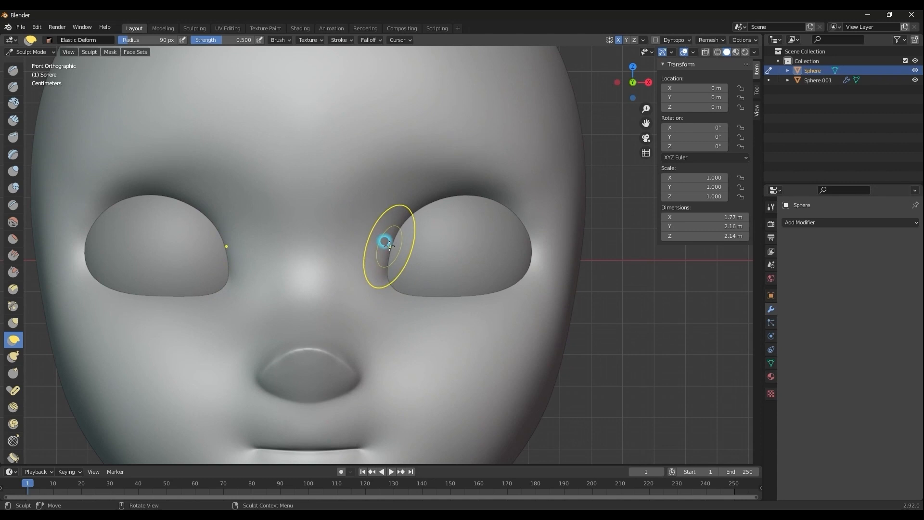
Inspect the eye corners, nose, mouth and jaw from the front, right side and three-quarter angles
mouse_move(403, 238)
ctrl+middle_down()
mouse_move(396, 273)
mouse_move(424, 314)
mouse_move(432, 271)
mouse_move(440, 315)
mouse_move(437, 285)
ctrl+middle_up()
ctrl+middle_drag(438, 293, 448, 282)
ctrl+middle_drag(444, 324, 367, 306)
key(KP_1)
key(KP_3)
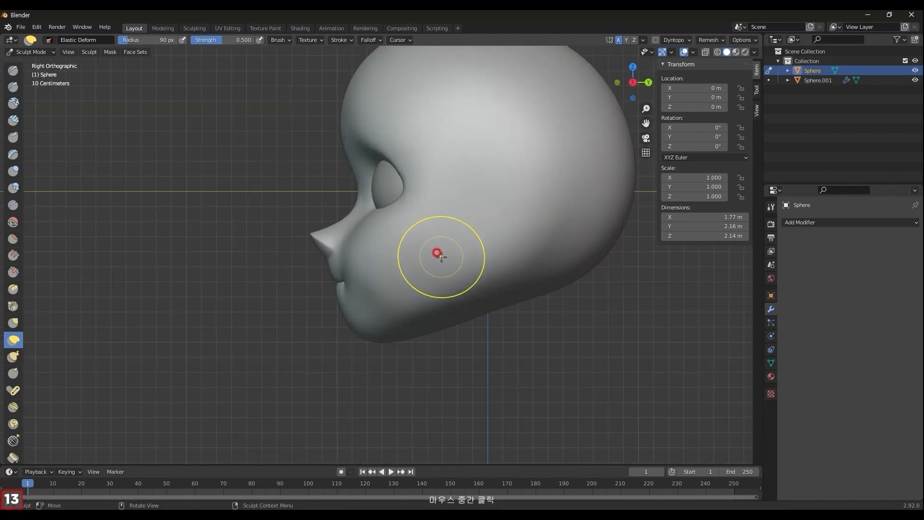
middle_drag(452, 264, 471, 294)
mouse_move(450, 283)
shift+mouse_down()
mouse_move(399, 316)
mouse_move(450, 300)
mouse_move(436, 298)
shift+mouse_up()
mouse_move(434, 303)
shift+middle_down()
mouse_move(437, 324)
mouse_move(461, 227)
shift+middle_up()
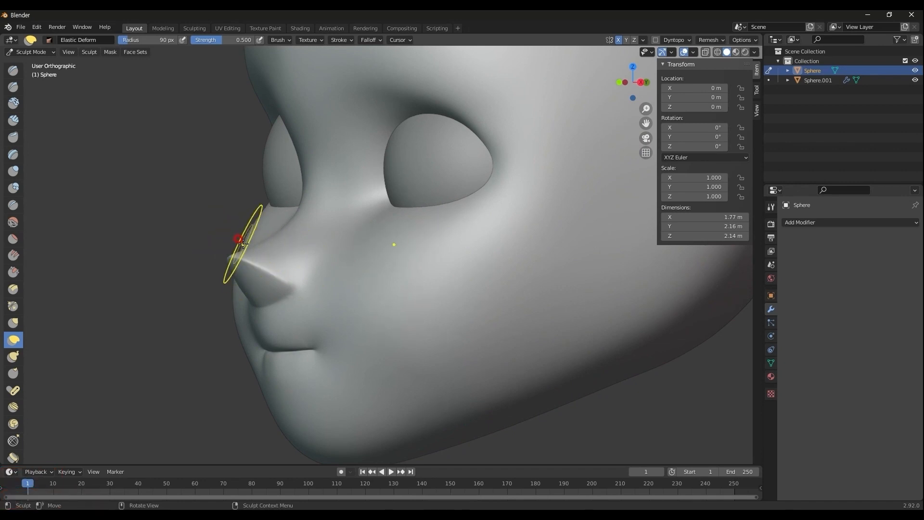
ctrl+middle_drag(378, 238, 386, 306)
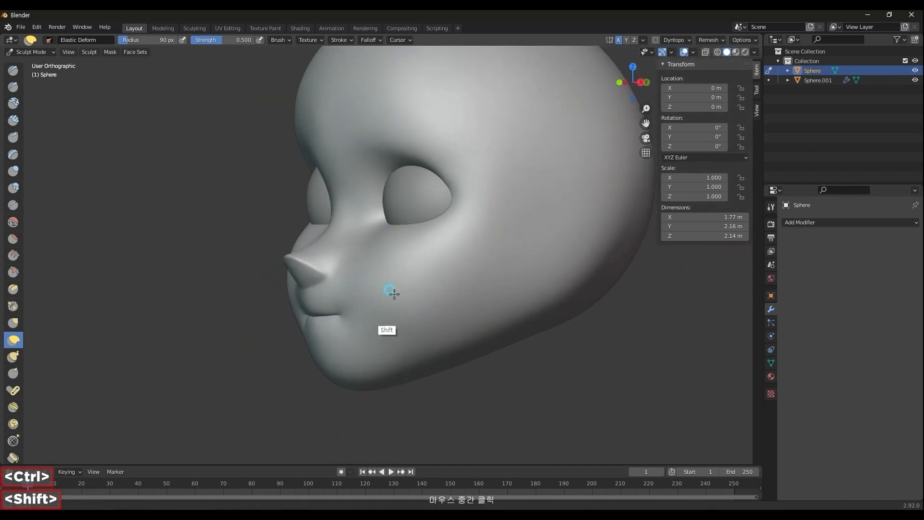
shift+middle_drag(436, 322, 419, 330)
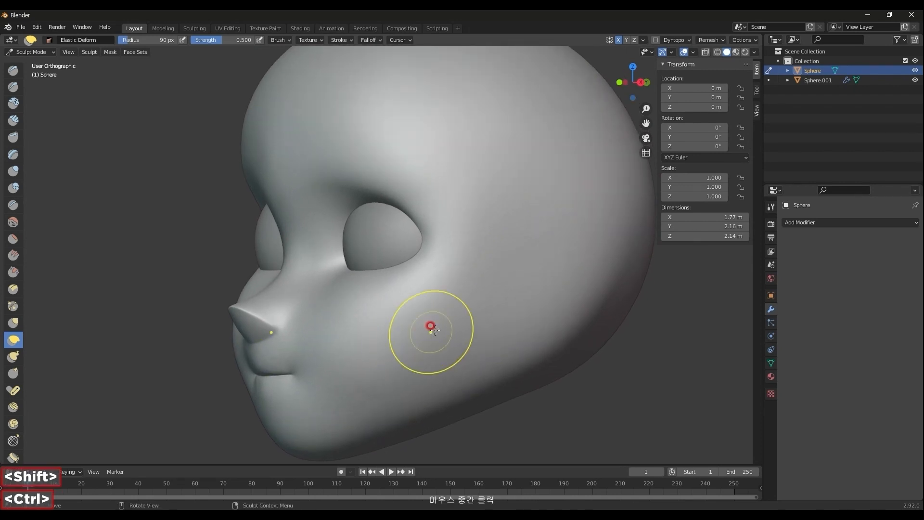
ctrl+middle_drag(544, 330, 443, 158)
Refine the chin and lower jaw outline in the front view with Elastic Deform at a 111 px radius
key(1)
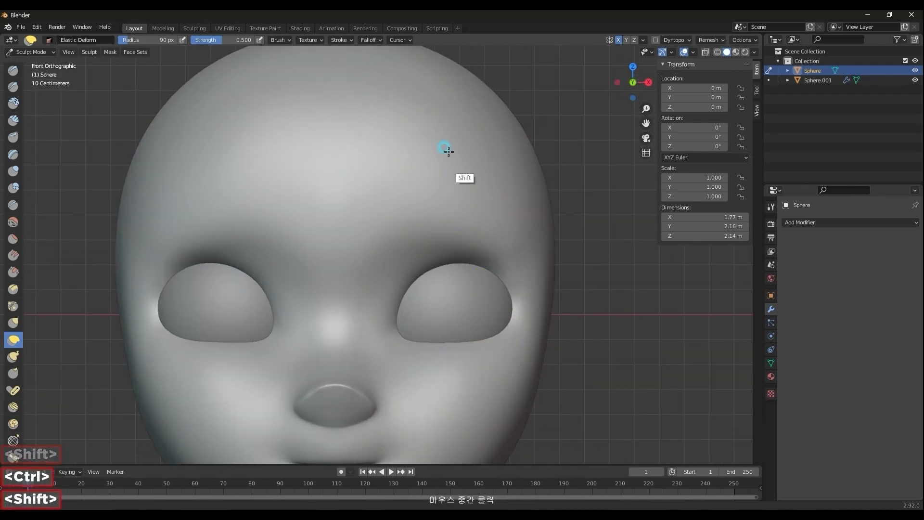
ctrl+middle_drag(538, 190, 464, 355)
ctrl+middle_drag(490, 321, 488, 351)
shift+middle_drag(496, 297, 490, 307)
key(F7)
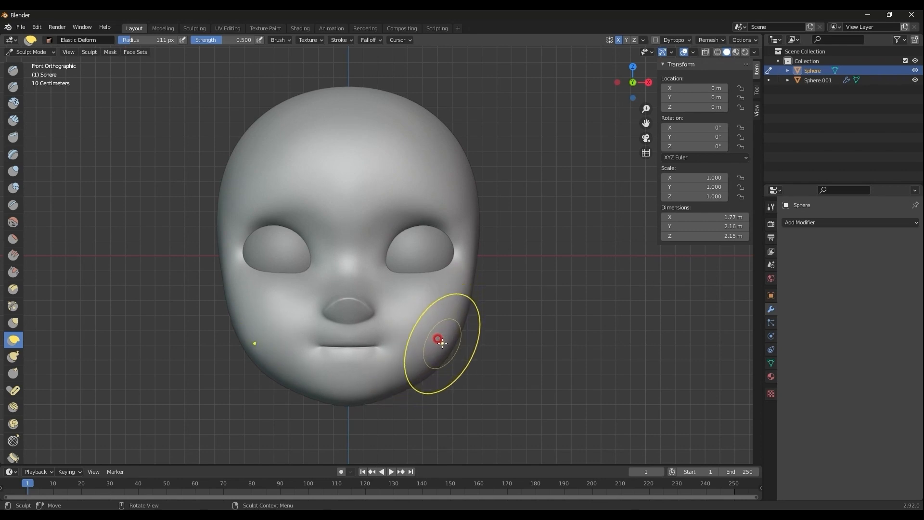
shift+middle_drag(419, 353, 471, 253)
Lift the mouth corners into a slight smile with Elastic Deform and undo the last stroke on the jaw
drag(374, 344, 395, 334)
ctrl+middle_drag(407, 328, 394, 378)
ctrl+middle_drag(413, 377, 423, 358)
drag(415, 380, 407, 372)
key(ctrl+z)
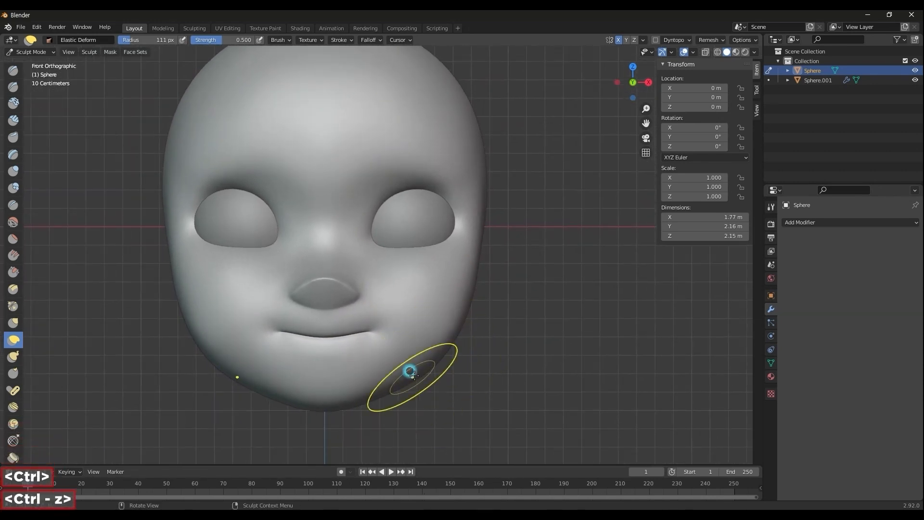
Slim the sides of the head and tighten the jaw outline in the front view with Elastic Deform
mouse_move(452, 340)
middle_down()
mouse_move(392, 327)
mouse_move(390, 345)
middle_up()
key(KP_1)
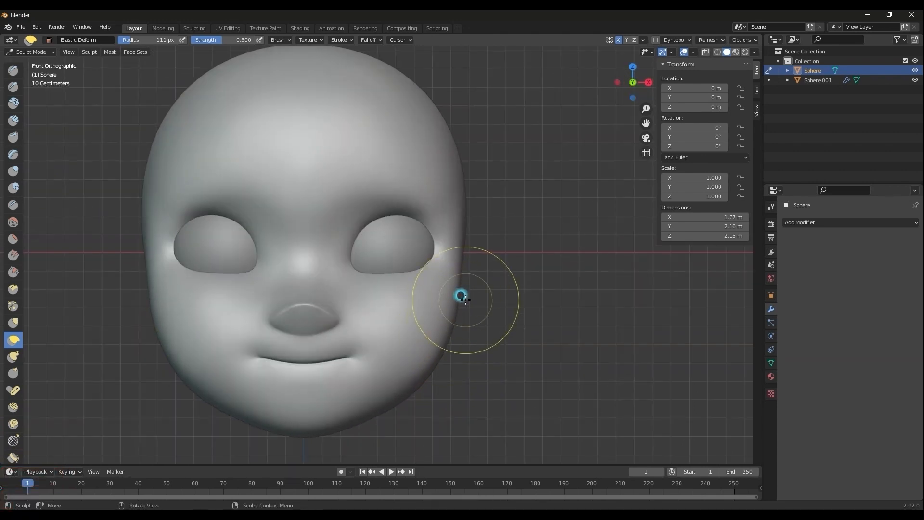
shift+middle_drag(472, 264, 471, 276)
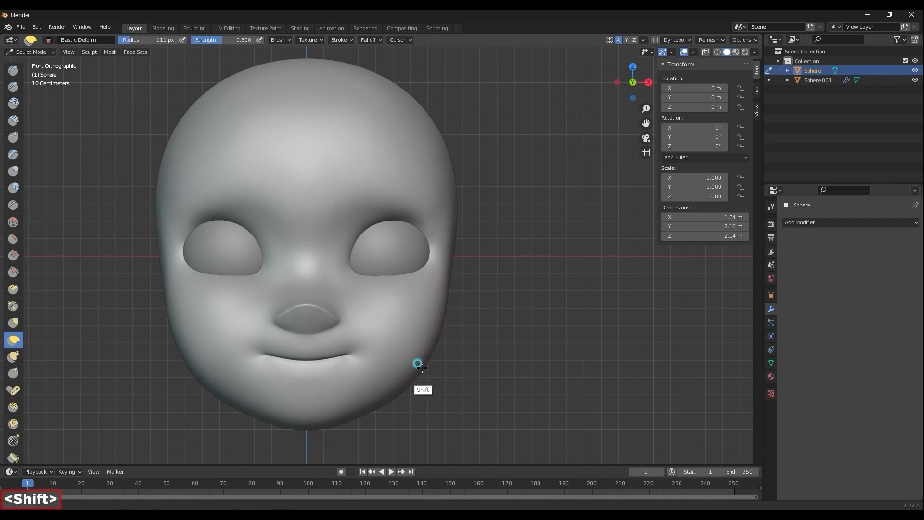
Examine the overall head shape and profile from the side, three-quarter and front views
middle_drag(464, 294, 397, 333)
ctrl+middle_drag(466, 266, 535, 251)
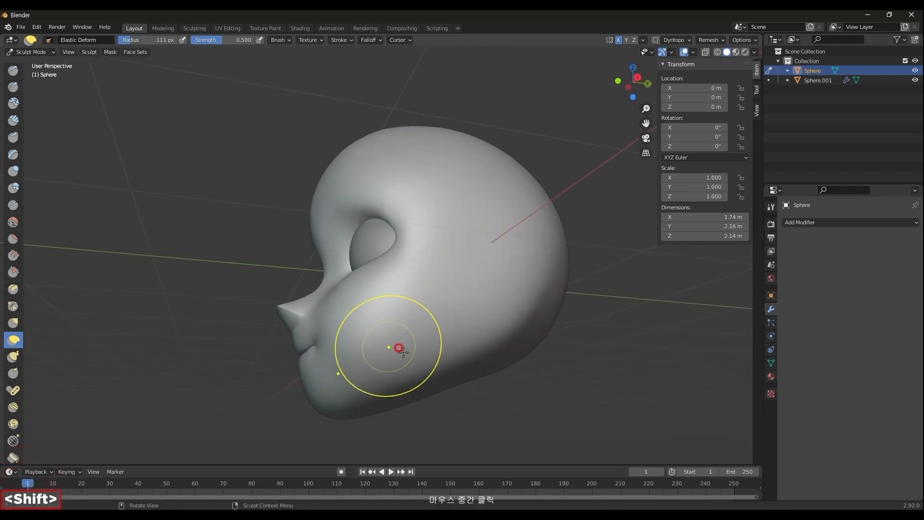
middle_drag(389, 346, 458, 231)
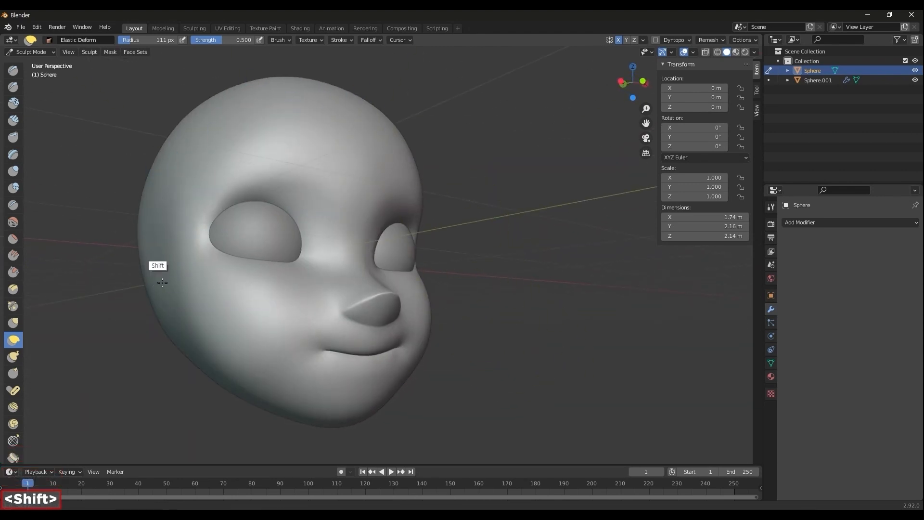
ctrl+middle_drag(355, 262, 500, 268)
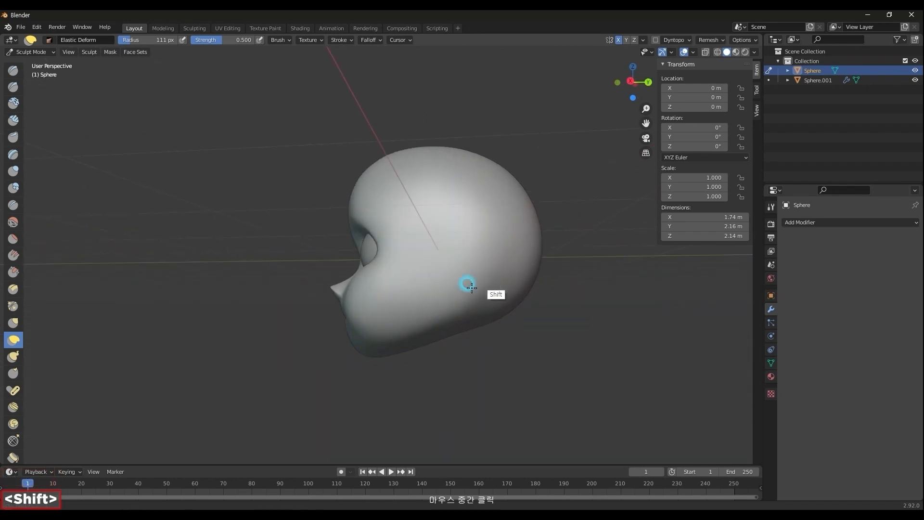
middle_drag(461, 313, 528, 322)
key(1)
ctrl+middle_drag(479, 264, 421, 89)
ctrl+middle_drag(467, 179, 428, 260)
key(1)
shift+middle_drag(430, 294, 448, 248)
ctrl+middle_drag(388, 318, 472, 313)
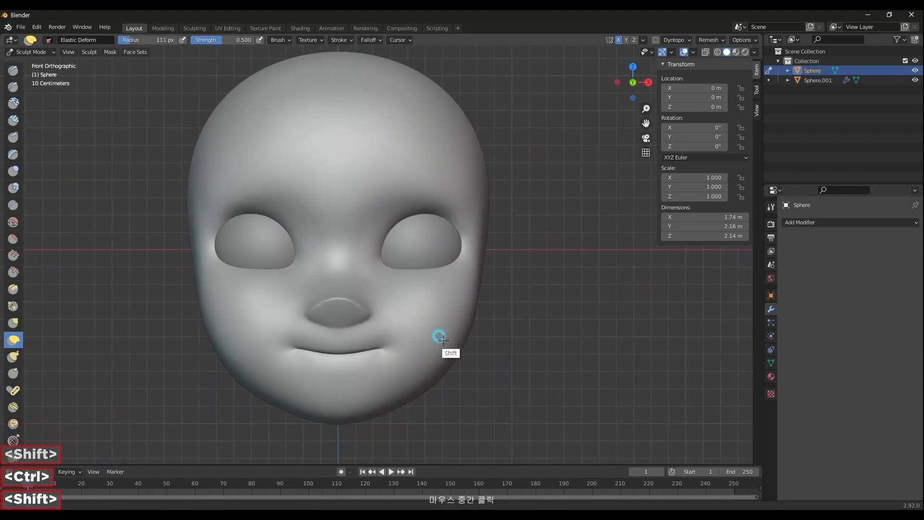
key(x)
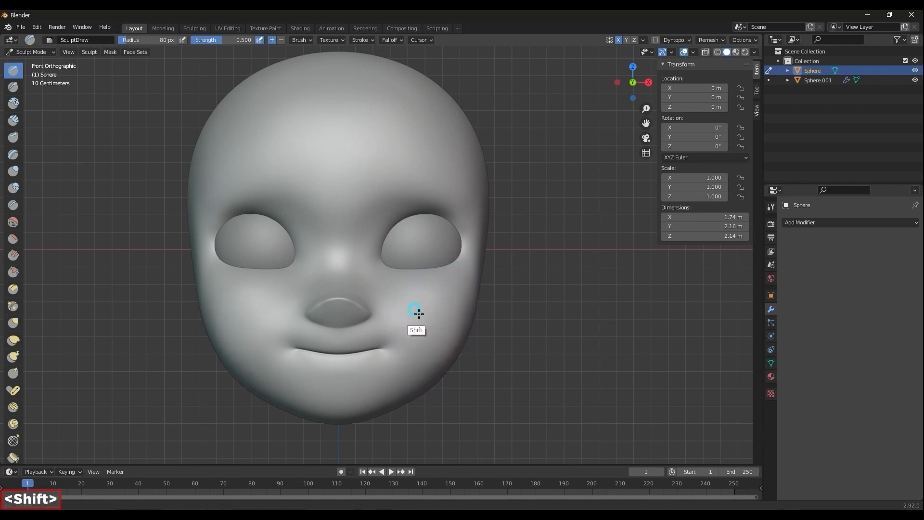
middle_drag(441, 342, 442, 313)
key(KP_1)
Narrow the nose and deepen the smile curve of the mouth with Elastic Deform at an 80 px radius
click(13, 340)
mouse_move(322, 361)
ctrl+middle_down()
mouse_move(378, 306)
mouse_move(347, 293)
ctrl+middle_up()
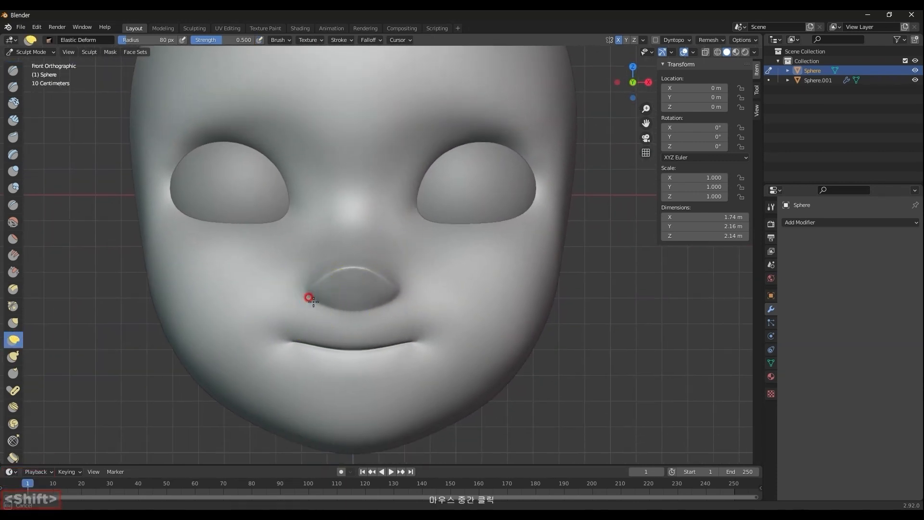
ctrl+middle_drag(427, 268, 414, 321)
ctrl+middle_drag(362, 283, 376, 226)
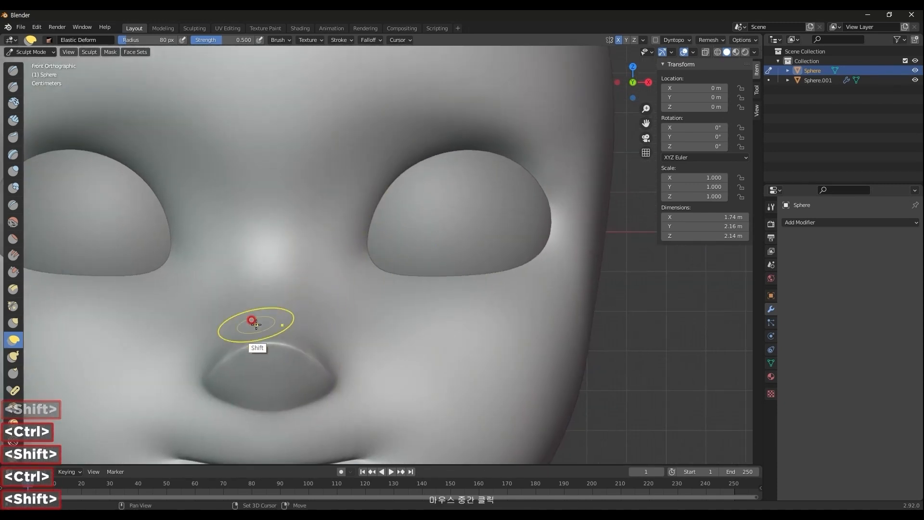
ctrl+middle_drag(426, 284, 437, 331)
ctrl+middle_drag(493, 310, 452, 267)
mouse_move(414, 340)
mouse_down()
mouse_move(402, 355)
mouse_move(407, 349)
mouse_up()
mouse_move(447, 335)
ctrl+middle_down()
mouse_move(439, 367)
mouse_move(450, 334)
mouse_move(437, 350)
ctrl+middle_up()
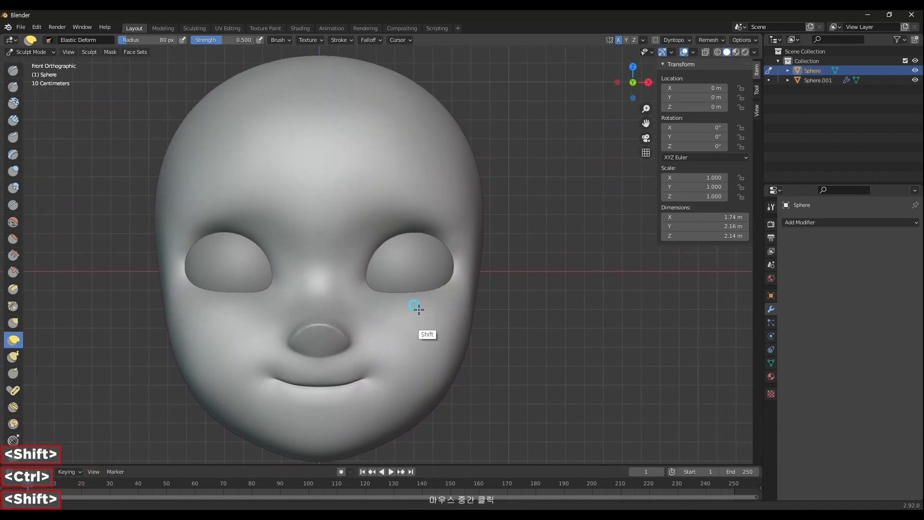
middle_drag(483, 314, 394, 306)
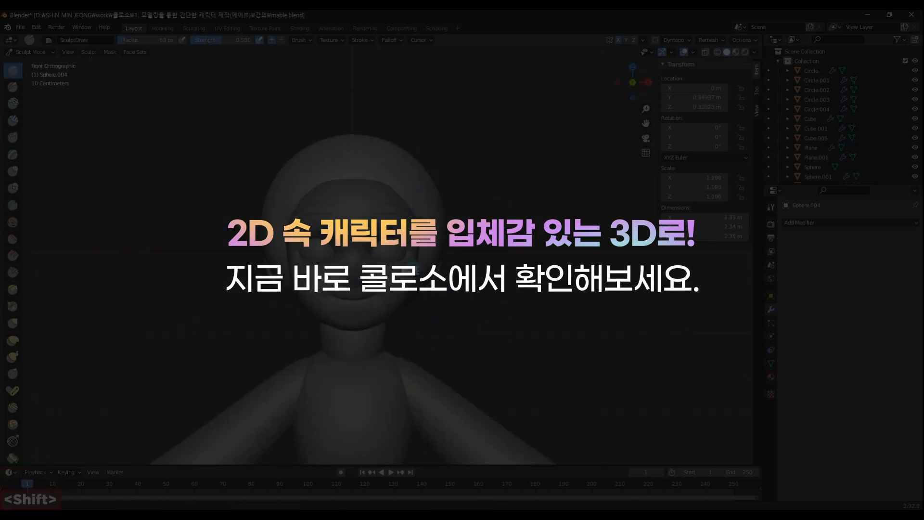
middle_drag(366, 270, 422, 266)
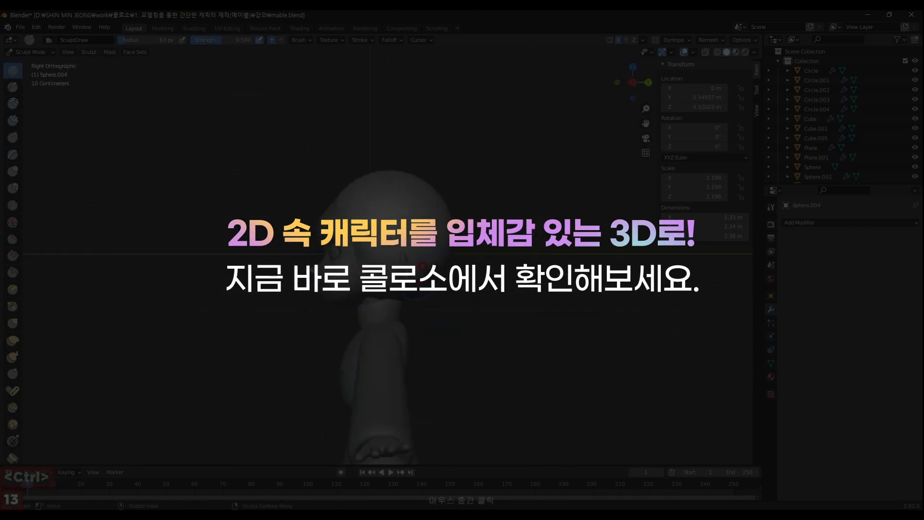